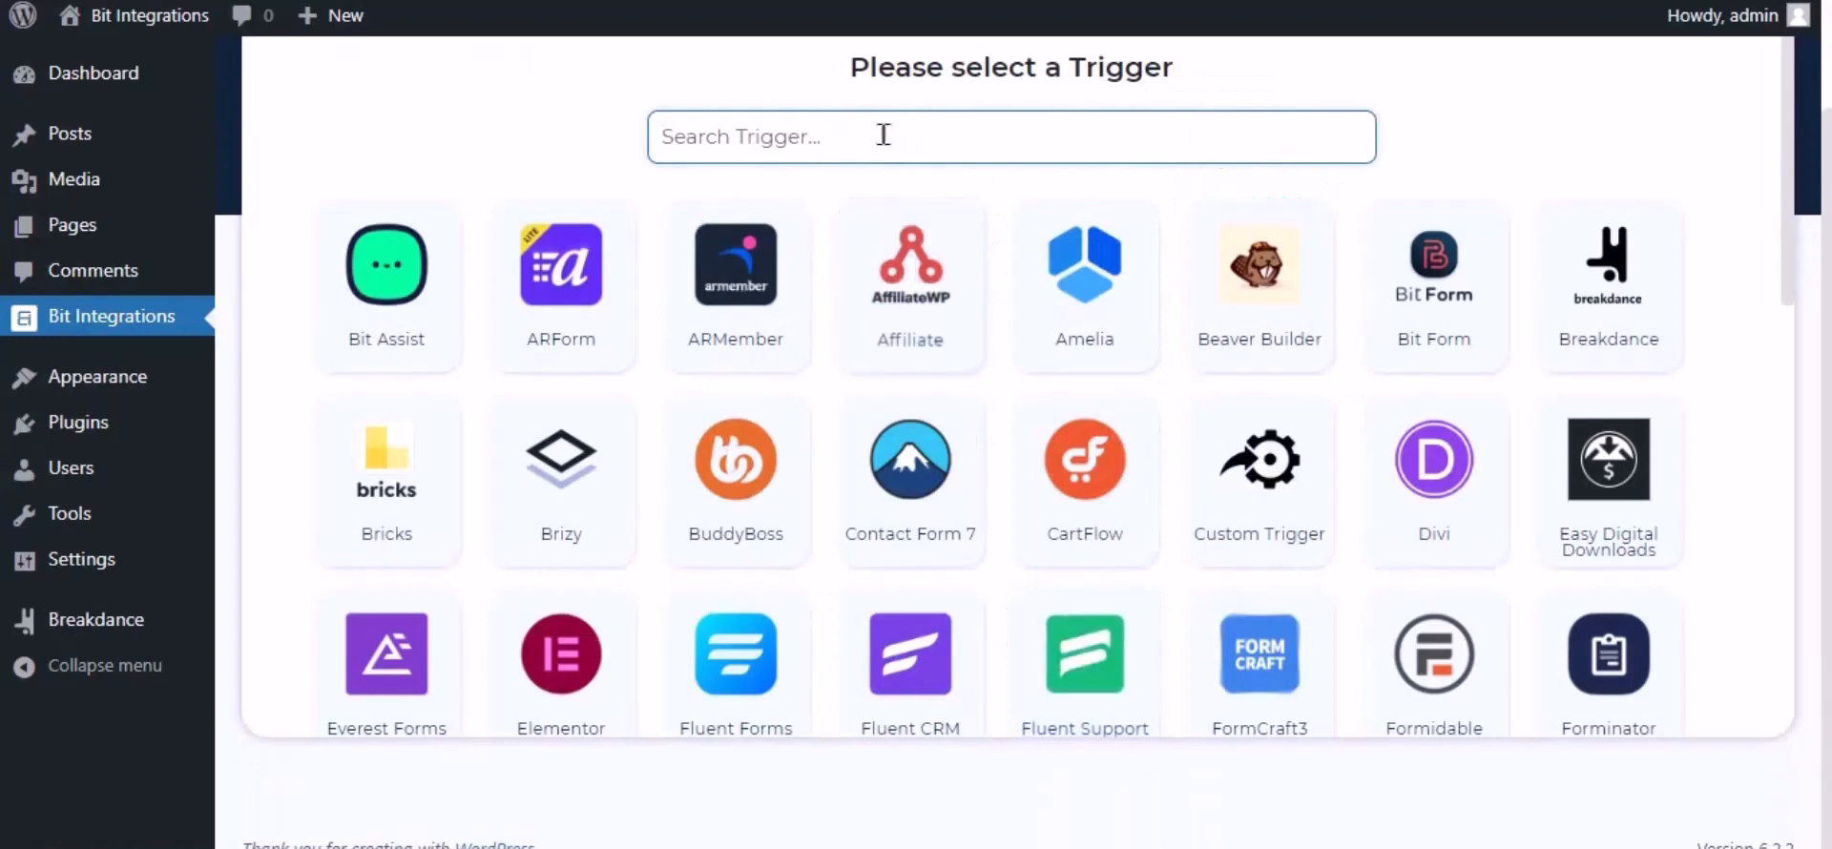
- Search triggers for 'break' and pick Breakdance as the trigger
text(break)
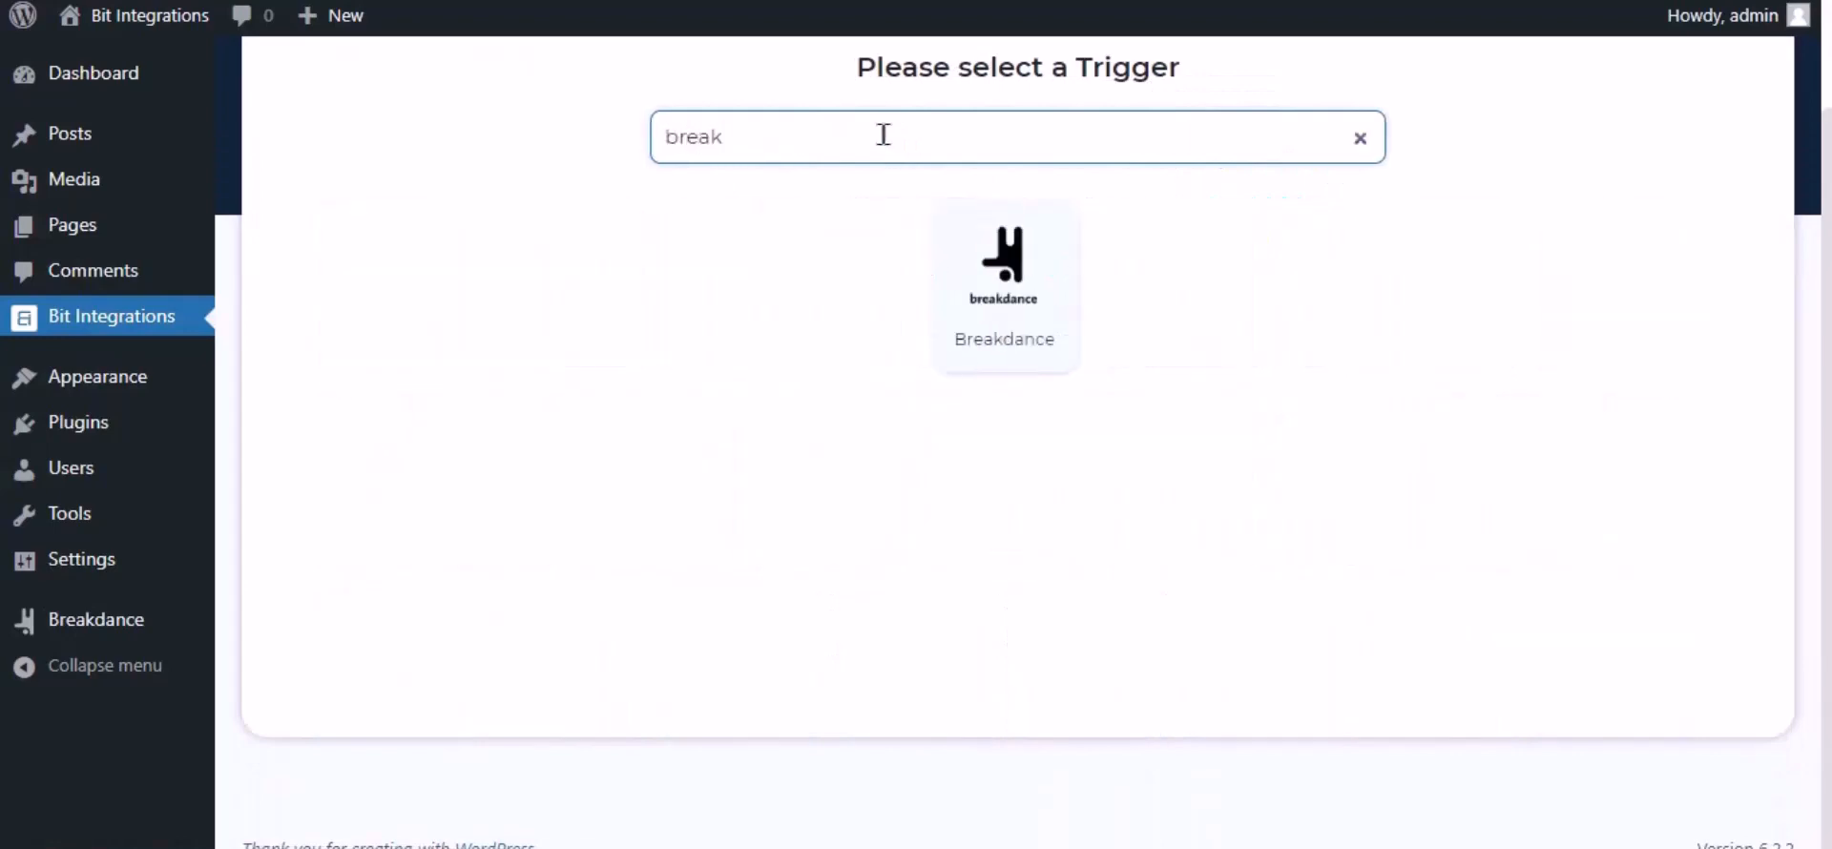
click(1014, 306)
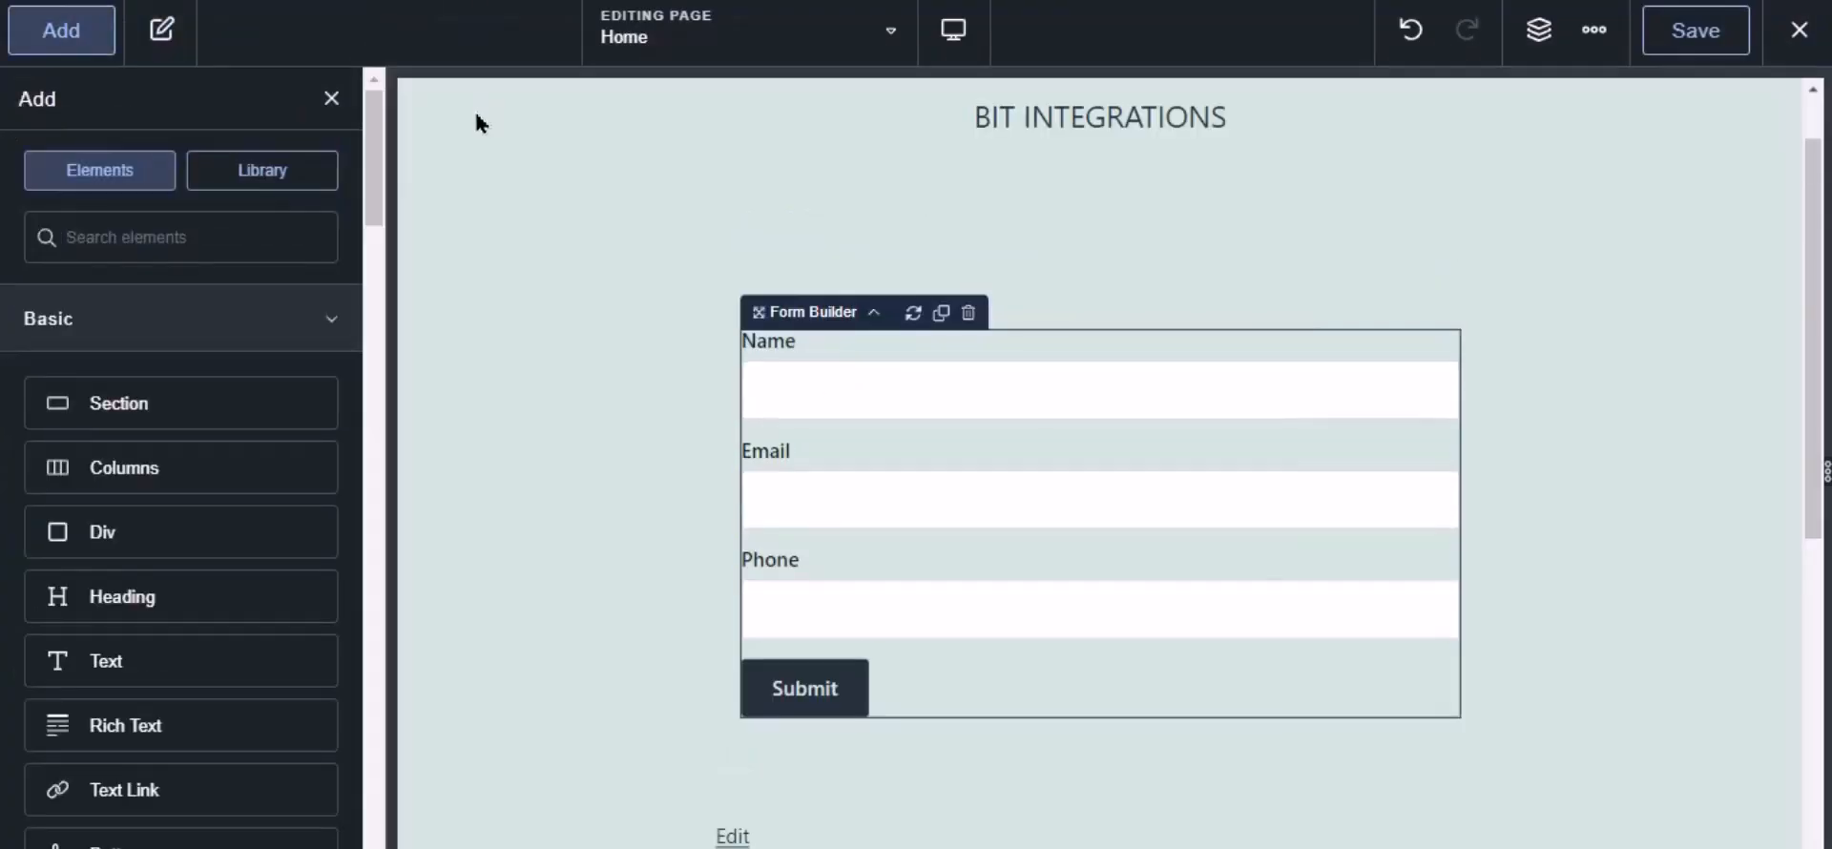
- Add Bit Integrations Pro as an after-submission action on the Home page form and save the page
click(914, 407)
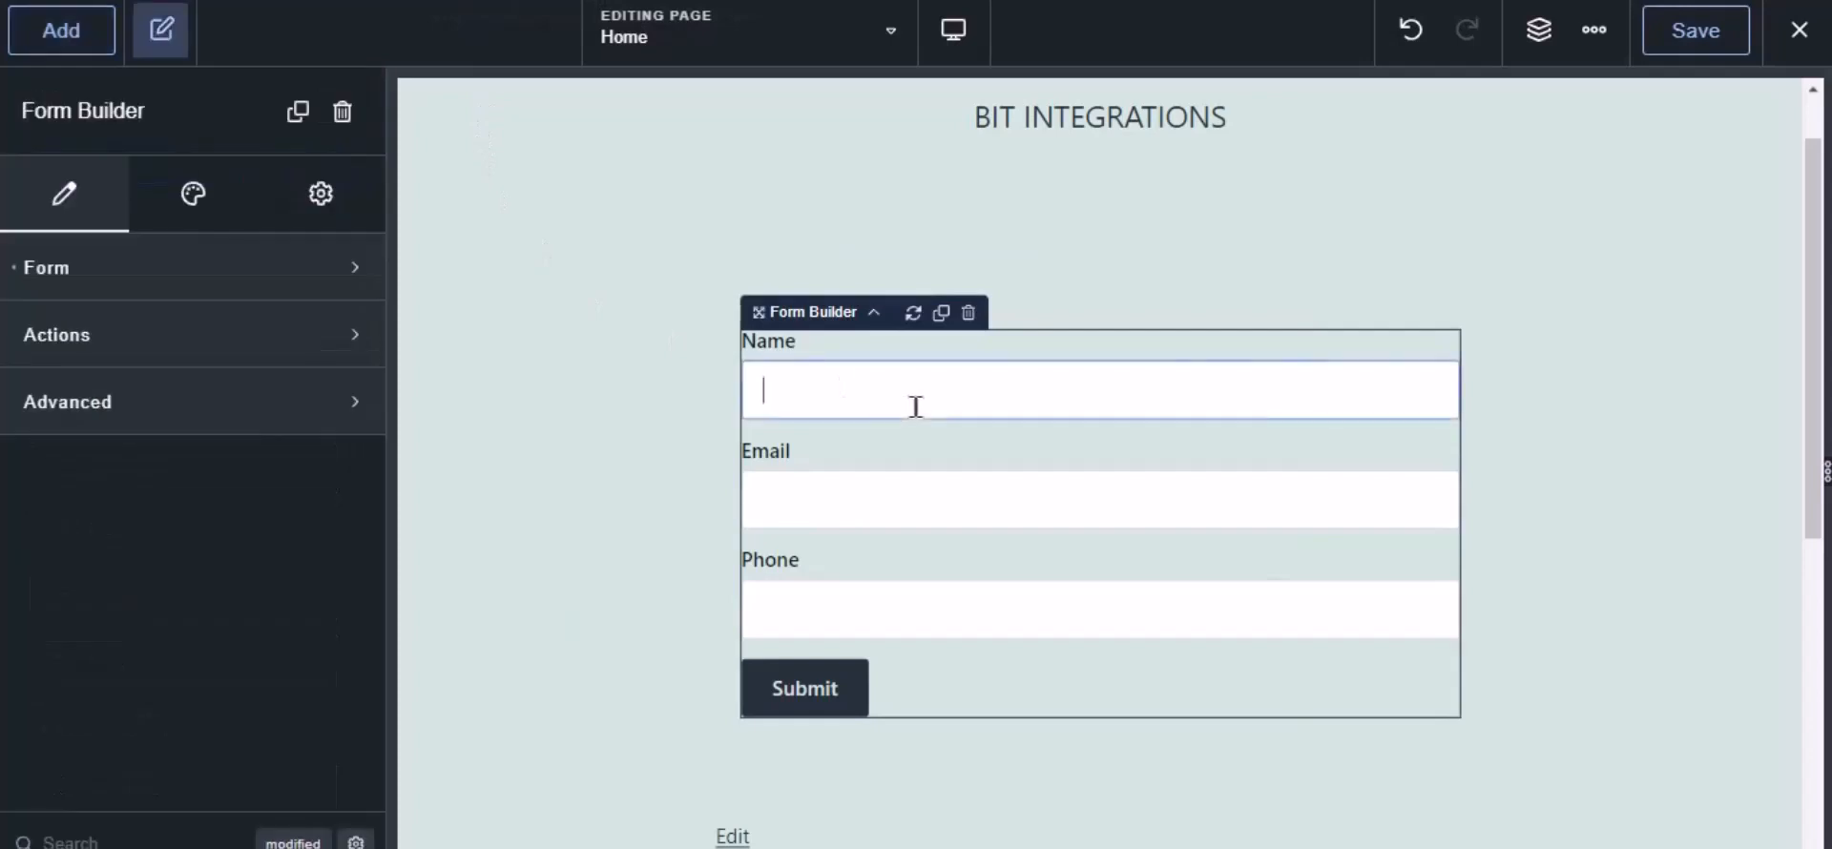
click(45, 336)
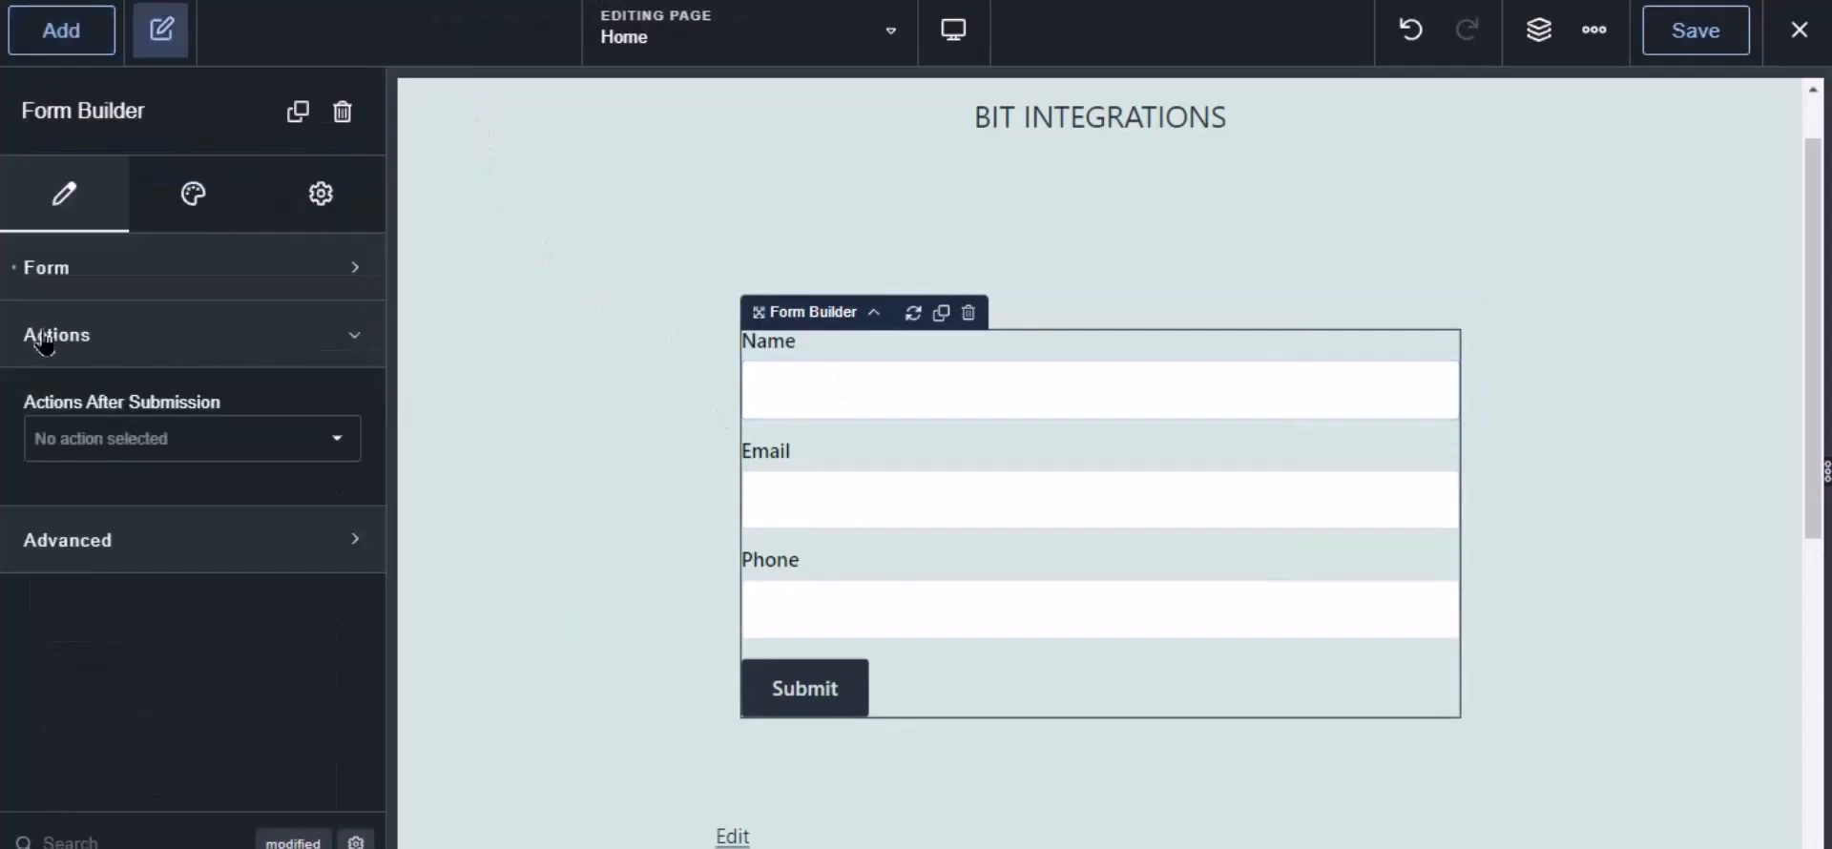
click(100, 450)
scroll(146, 696, down, 3)
scroll(146, 696, down, 3)
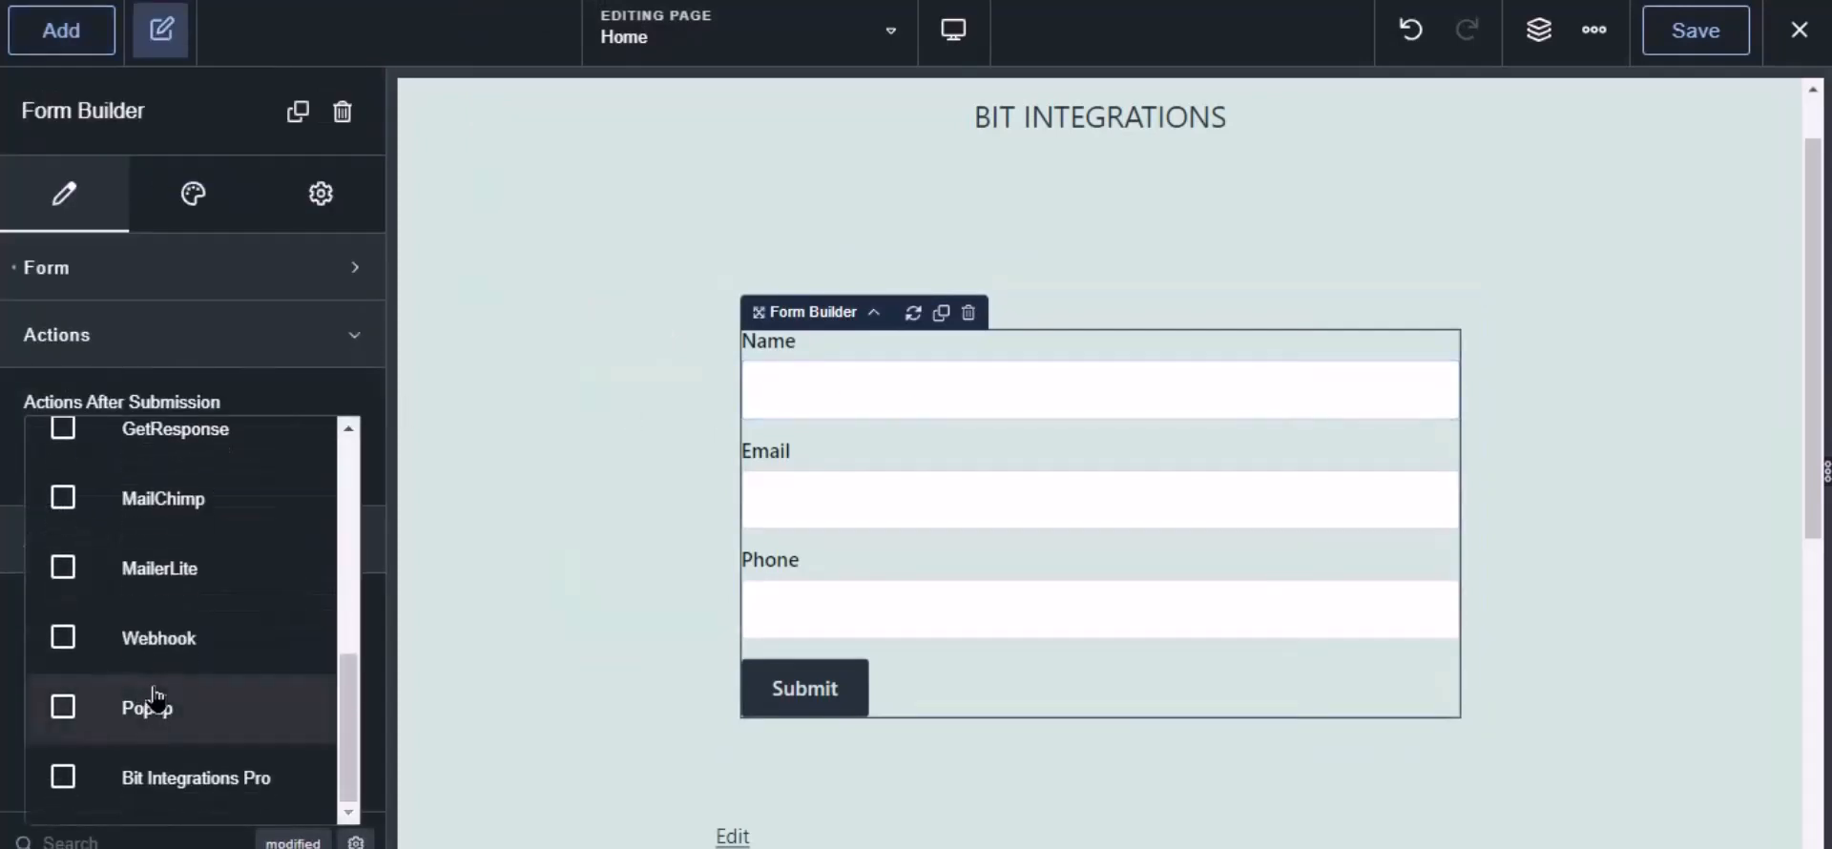
click(183, 780)
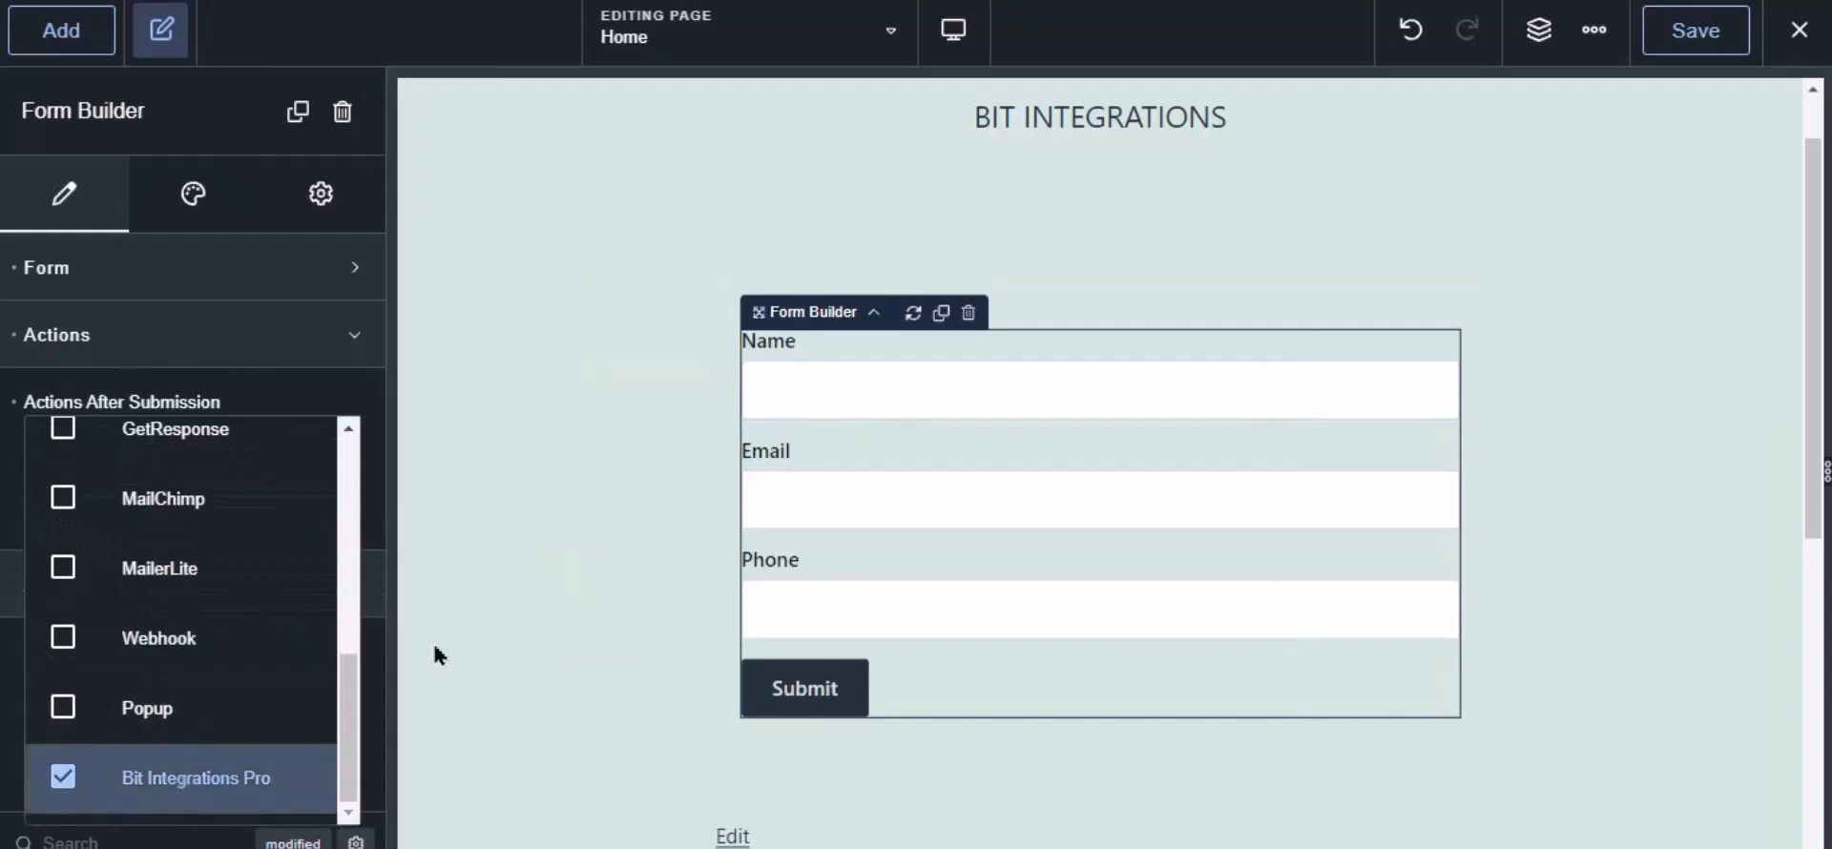
click(1695, 43)
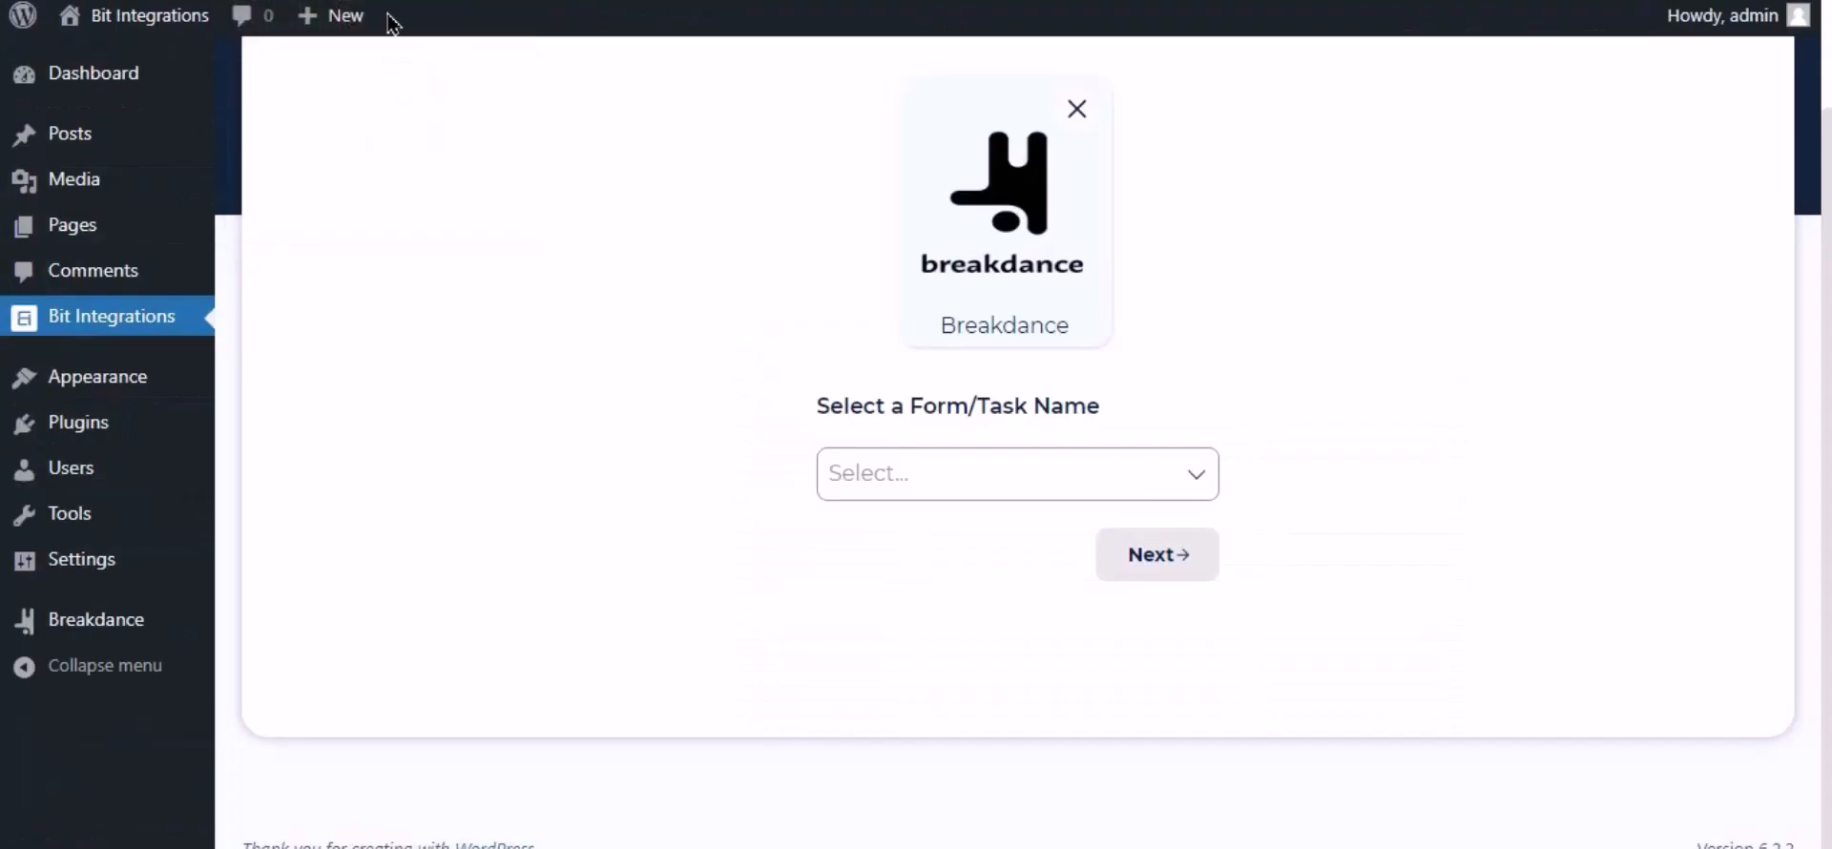
- Select Contact Form as the Breakdance trigger form and continue to the action
click(919, 451)
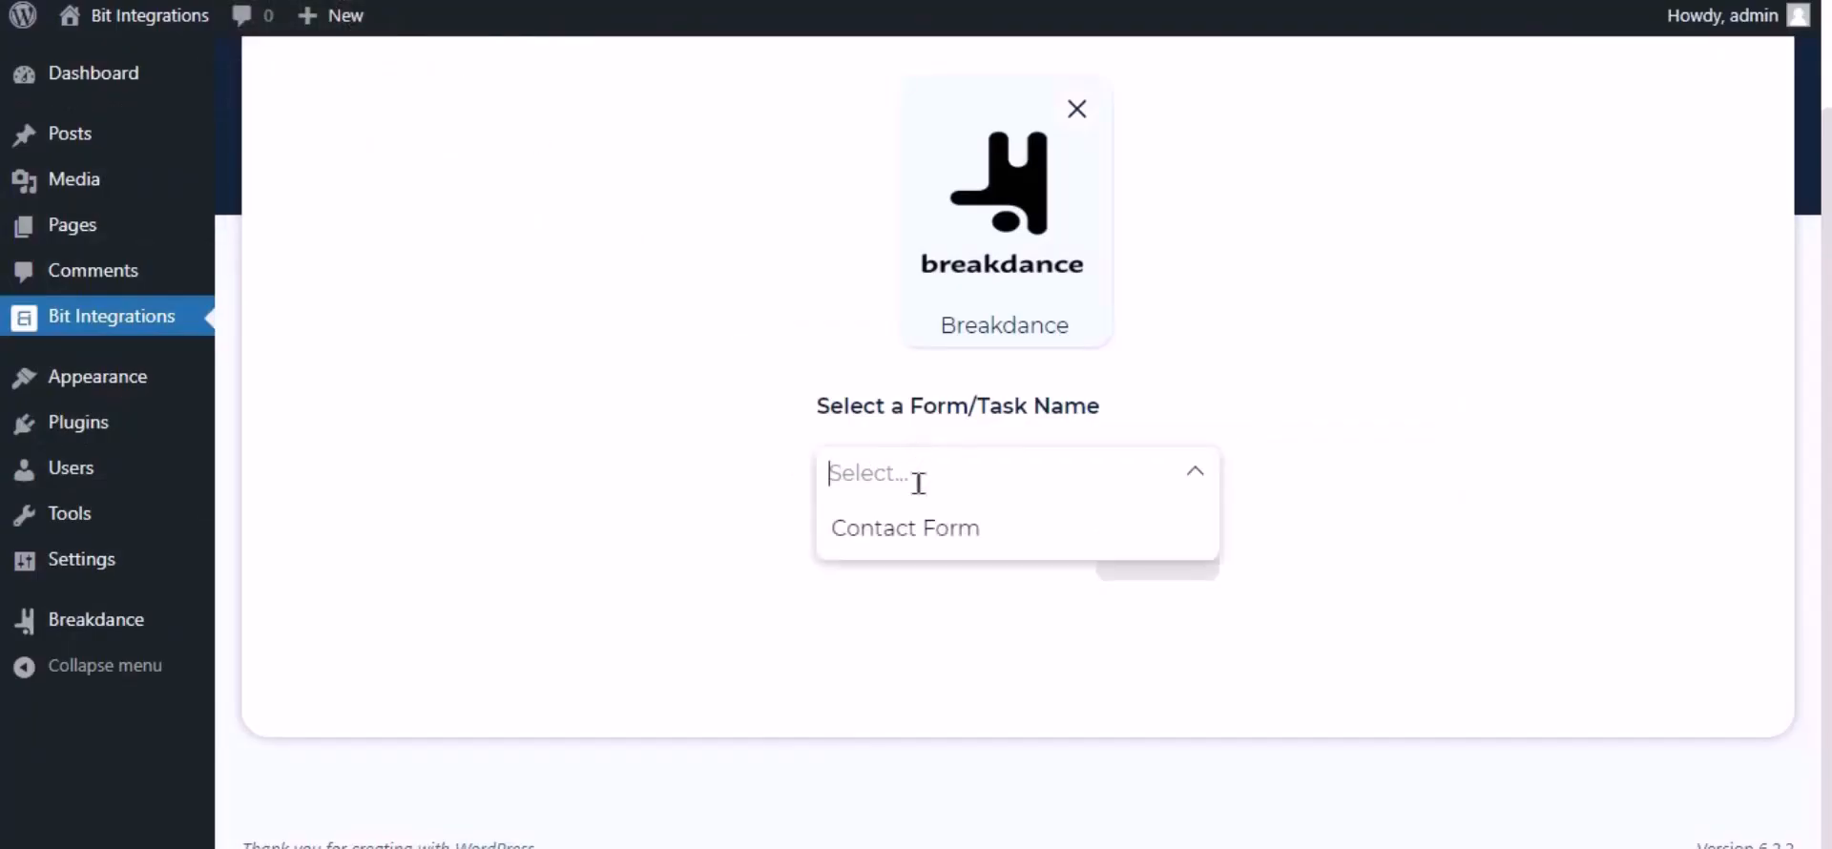
click(908, 532)
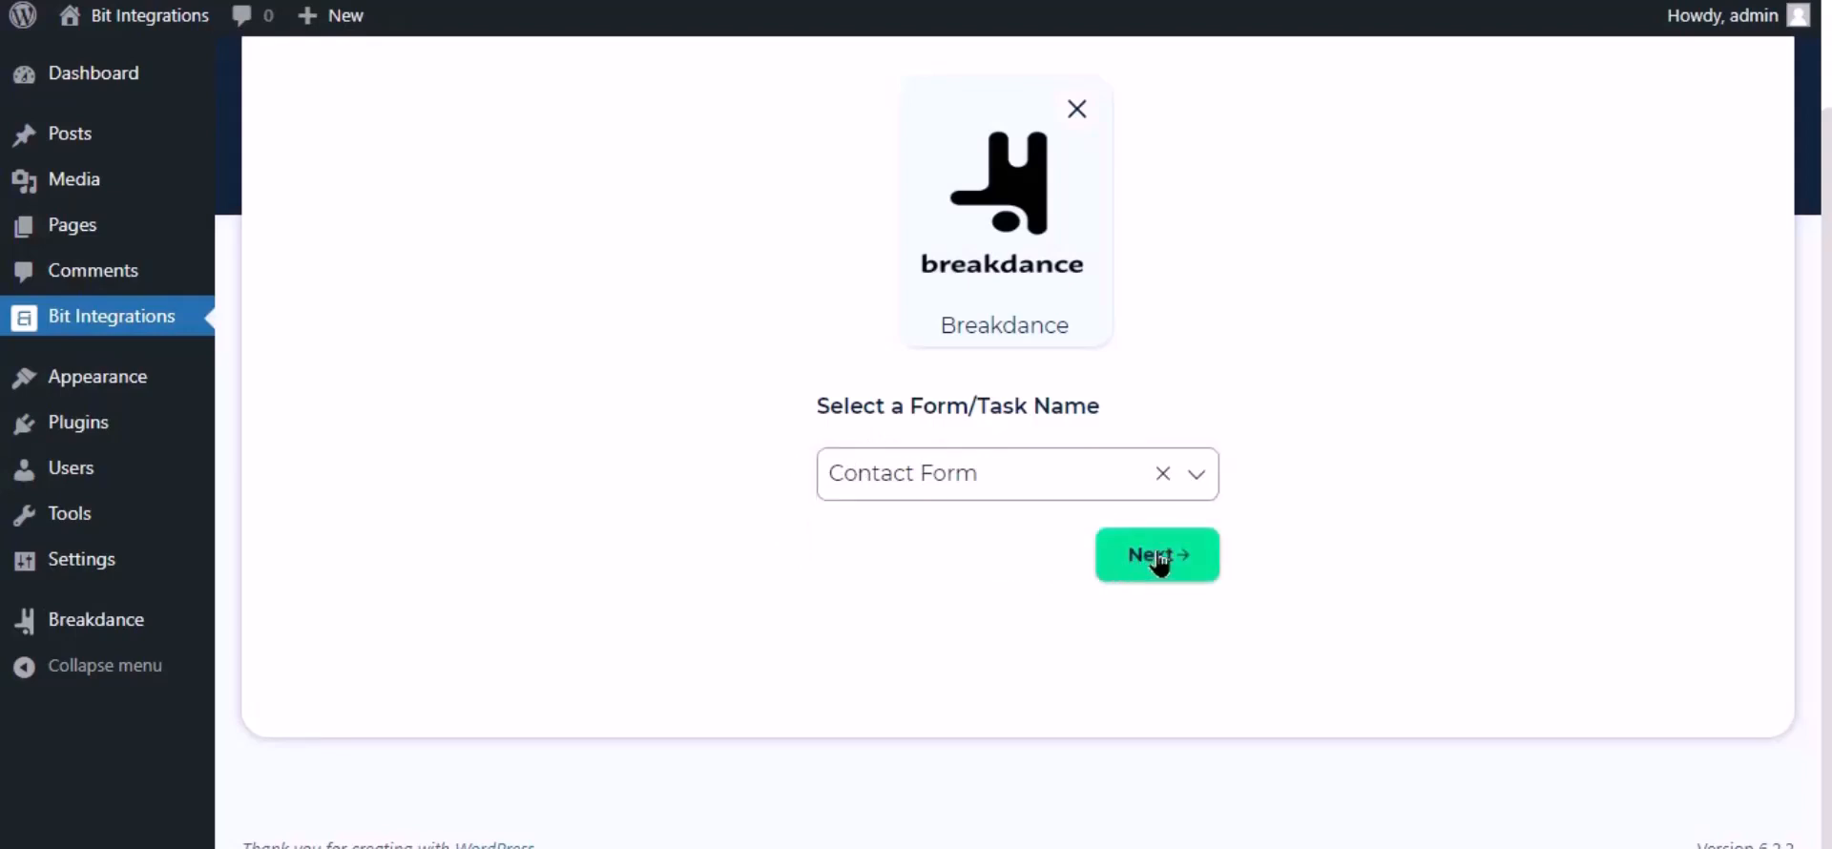
click(1157, 555)
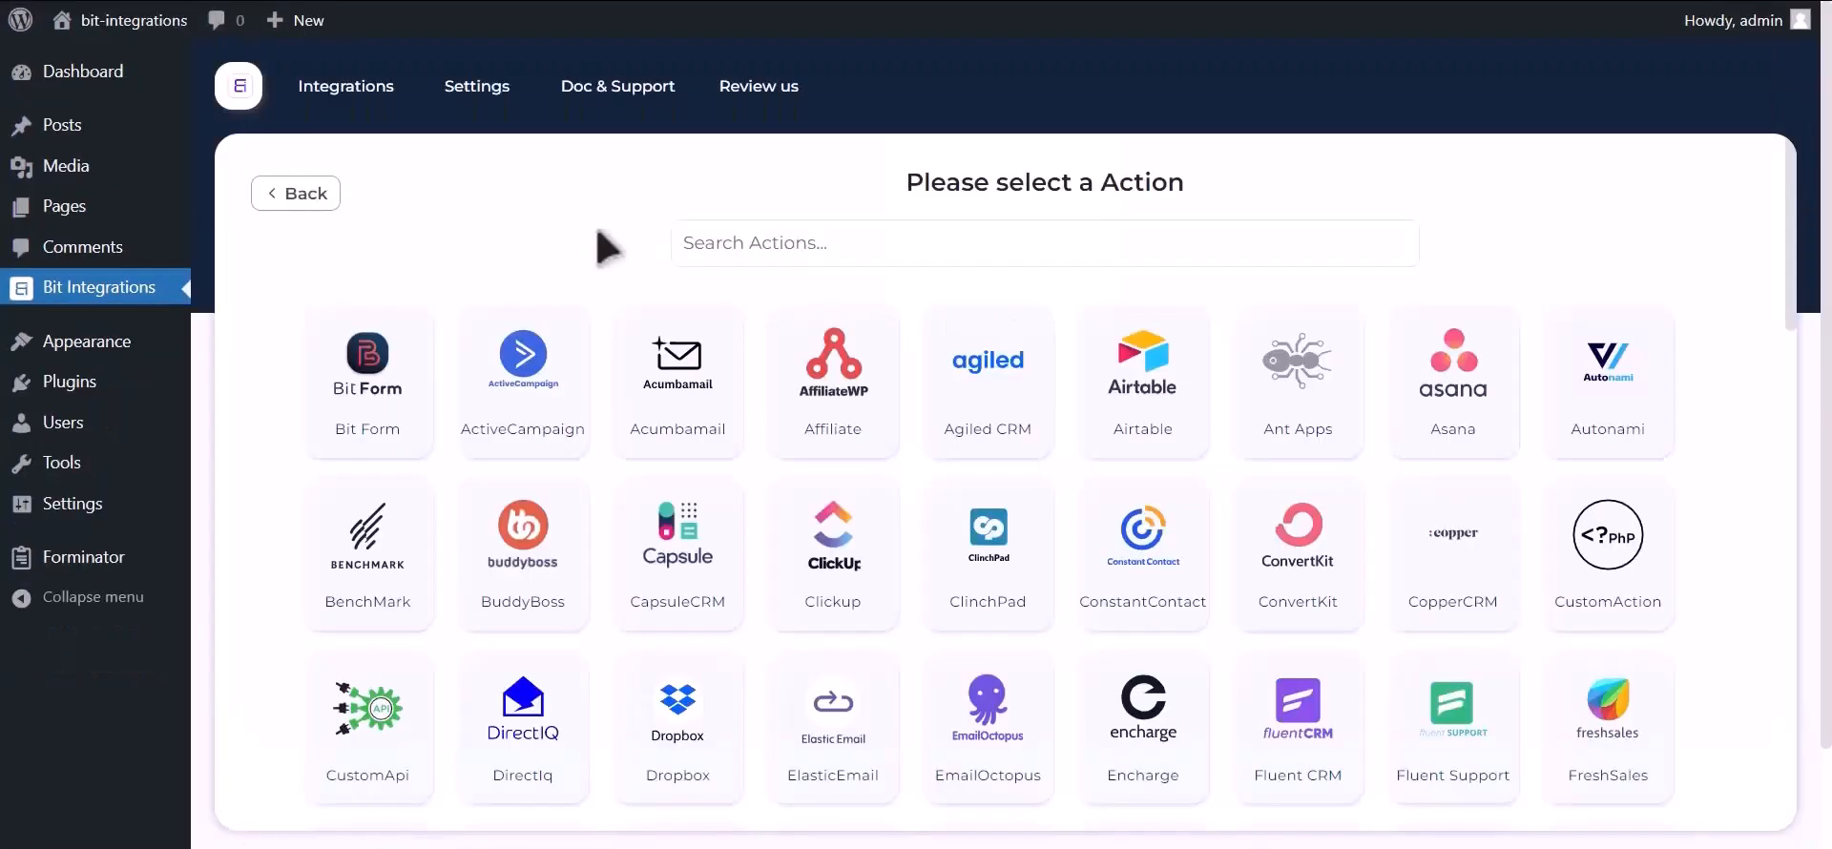
- Search 'google co', choose Google Contacts as the action, and follow the Google API Console link
click(887, 239)
text(google contacts)
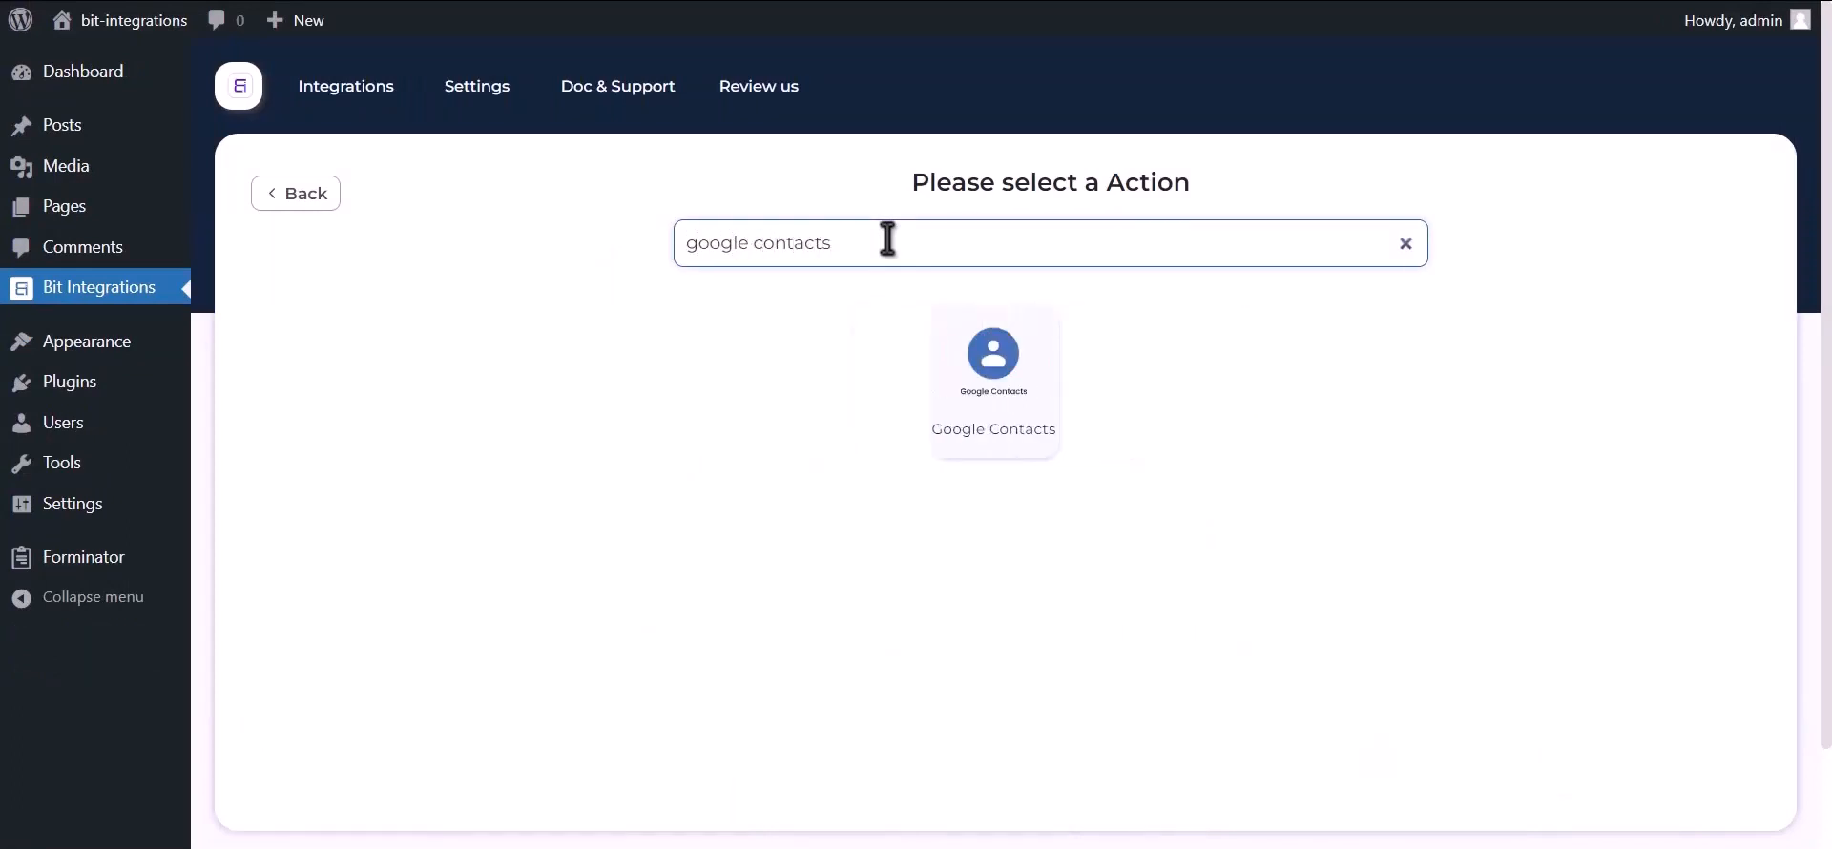
click(982, 401)
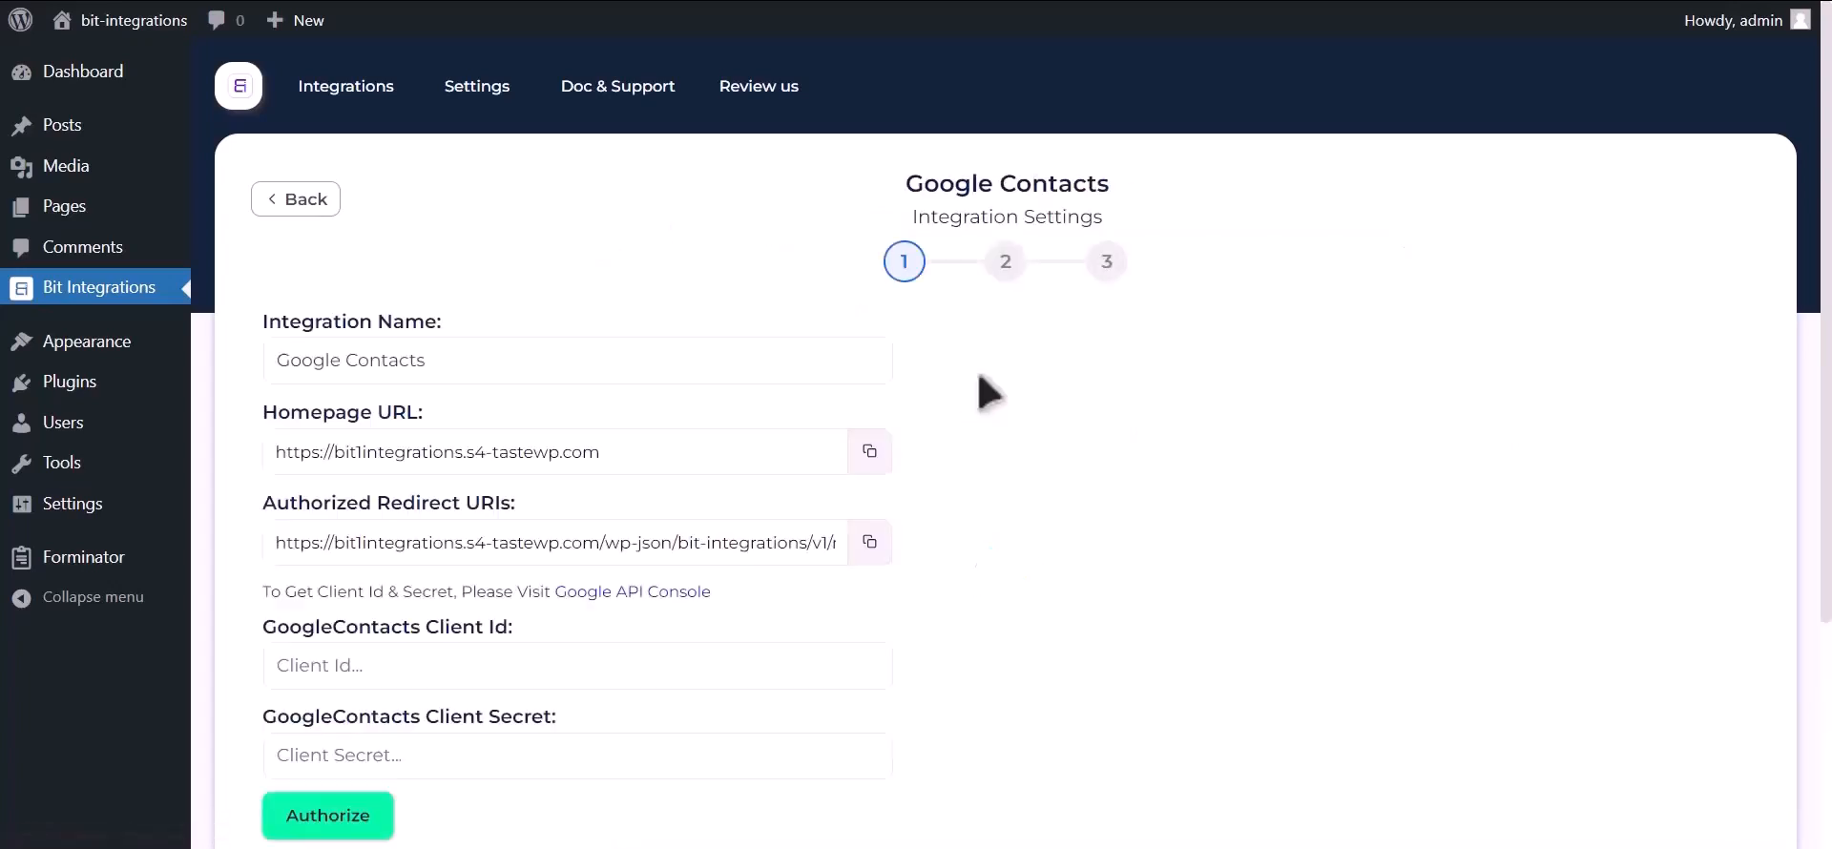
drag(261, 592, 552, 593)
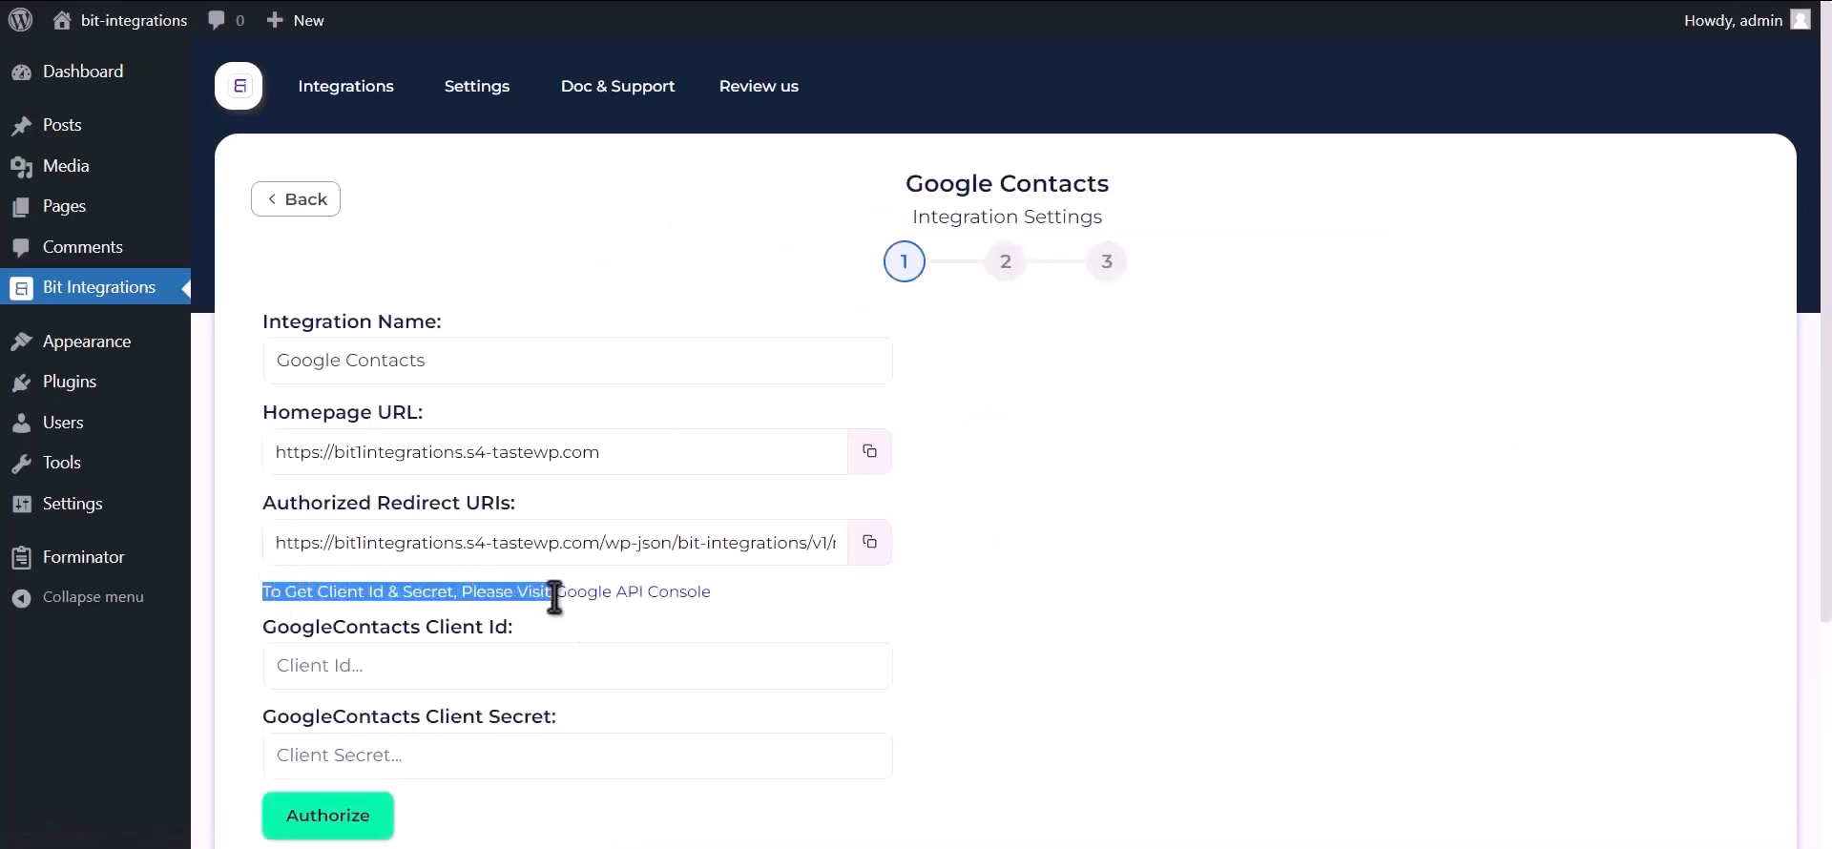
click(650, 597)
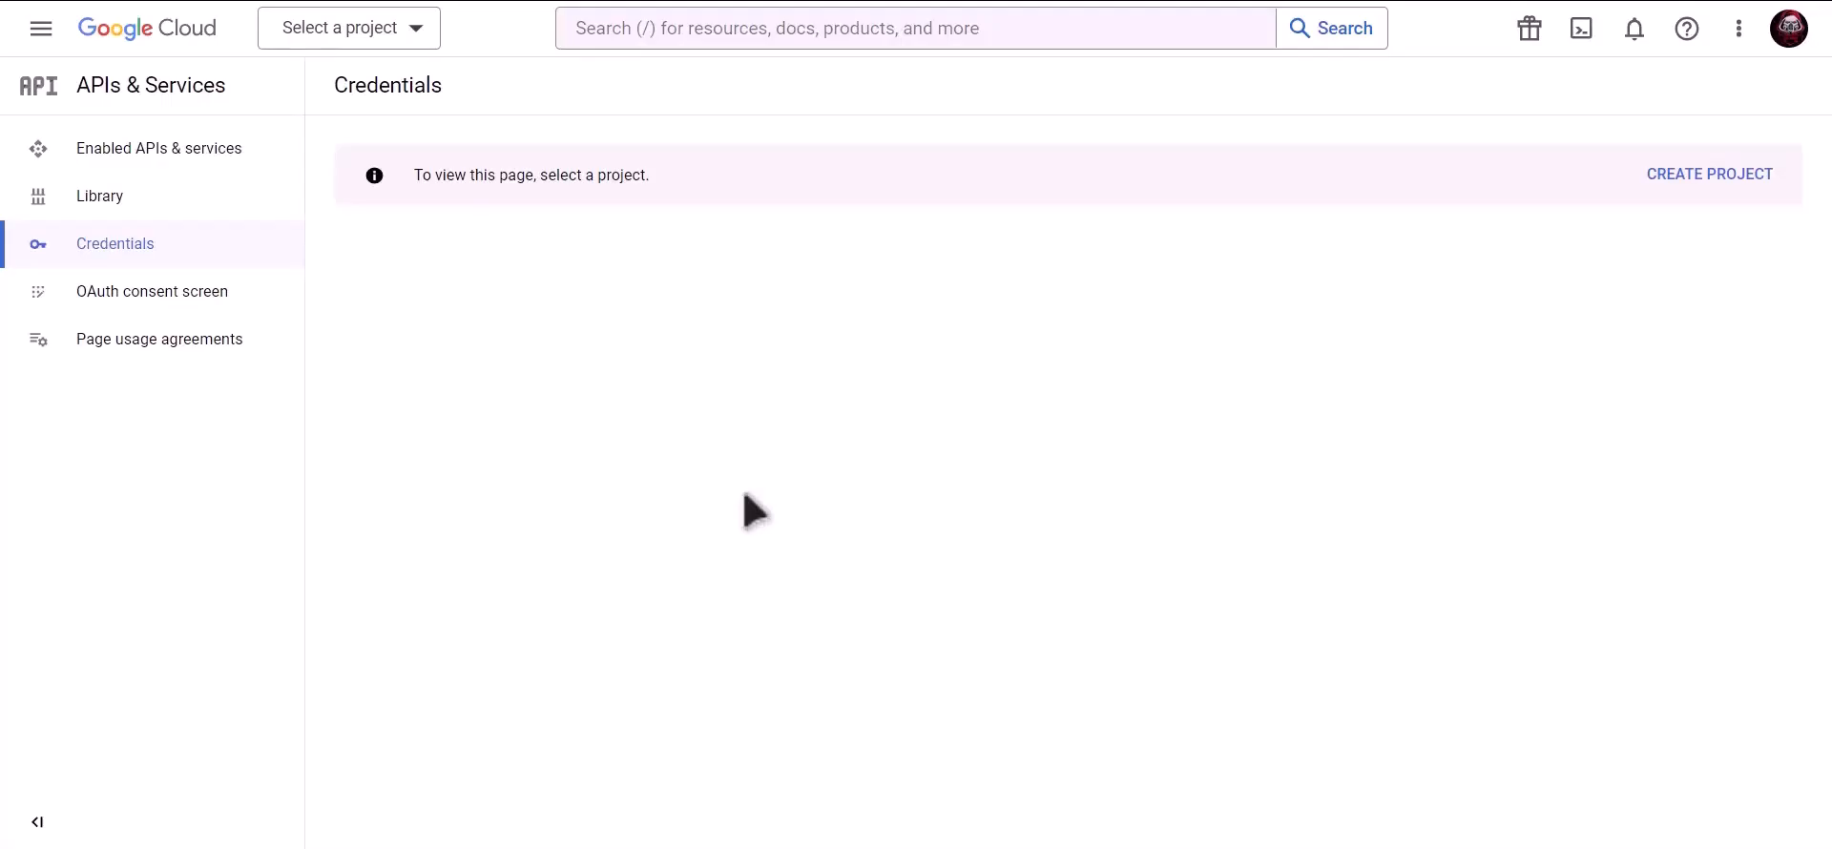
- Create a new Google Cloud project named 'Bit Integrations'
click(1715, 183)
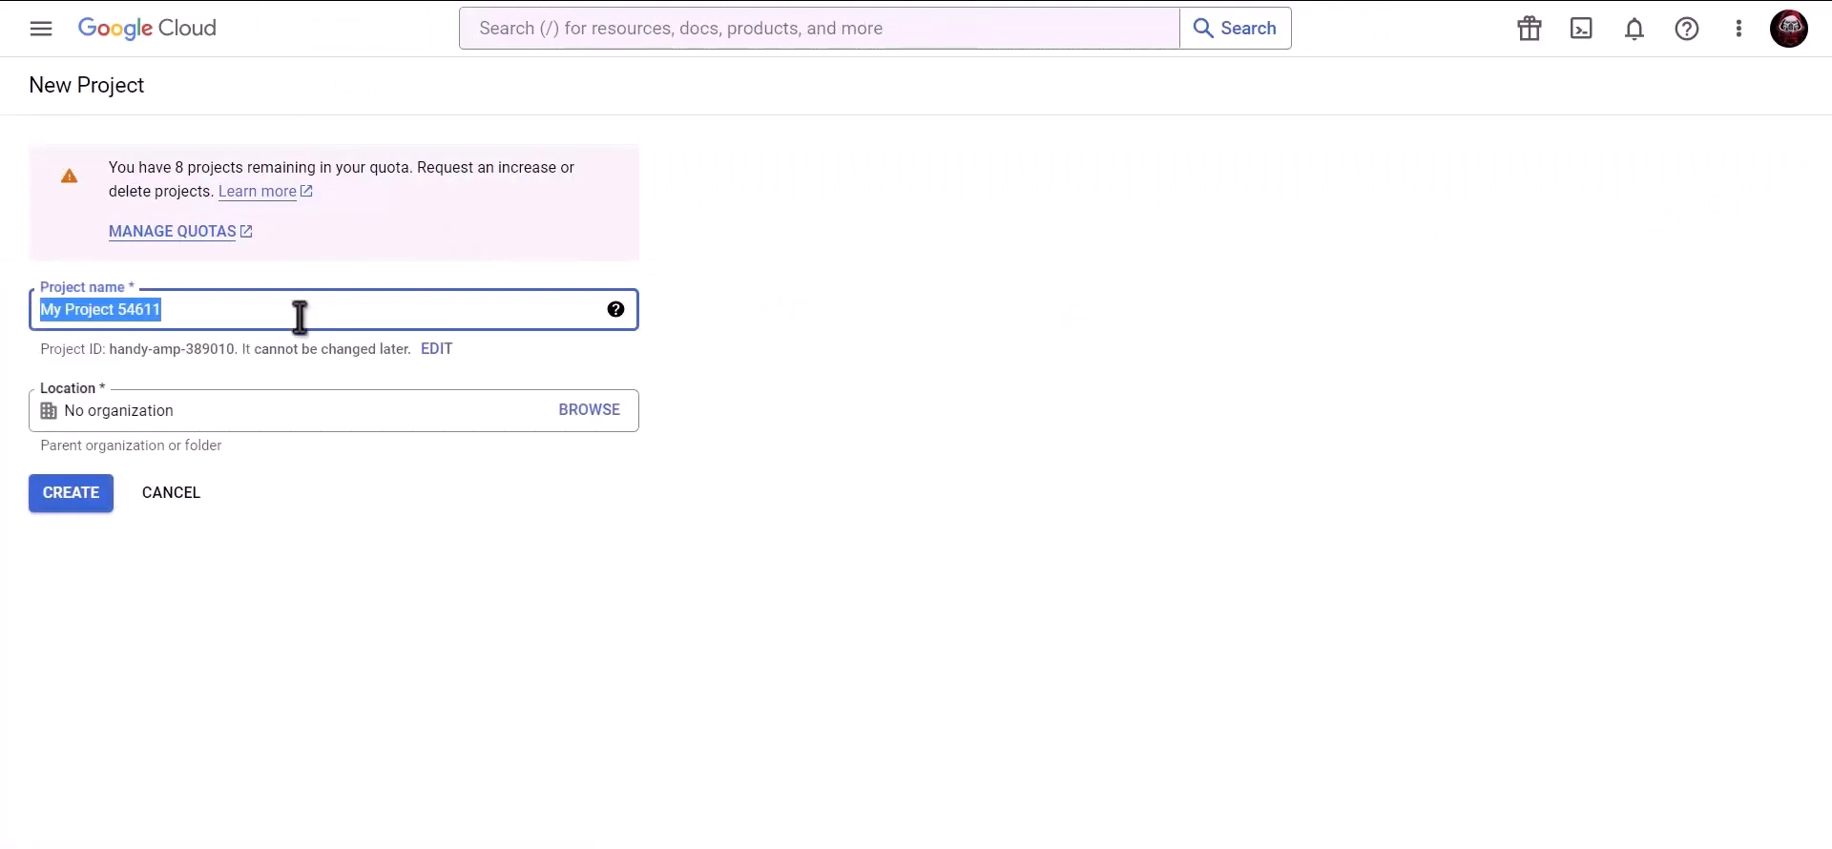
text(Bit Int)
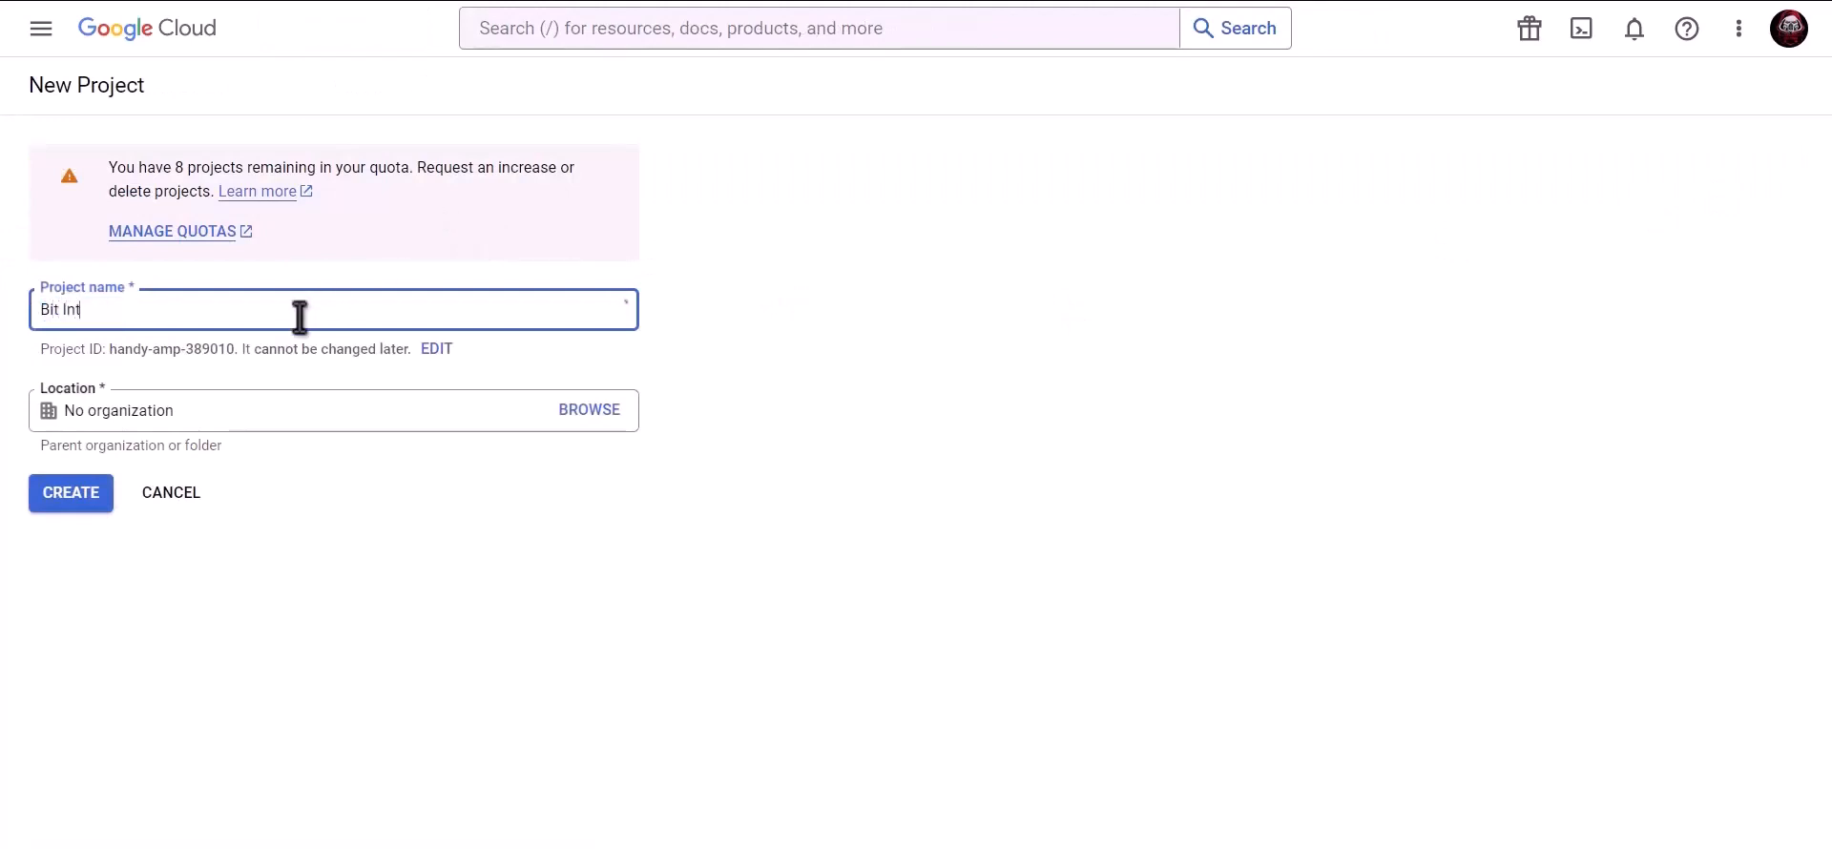
text(egrations)
click(91, 500)
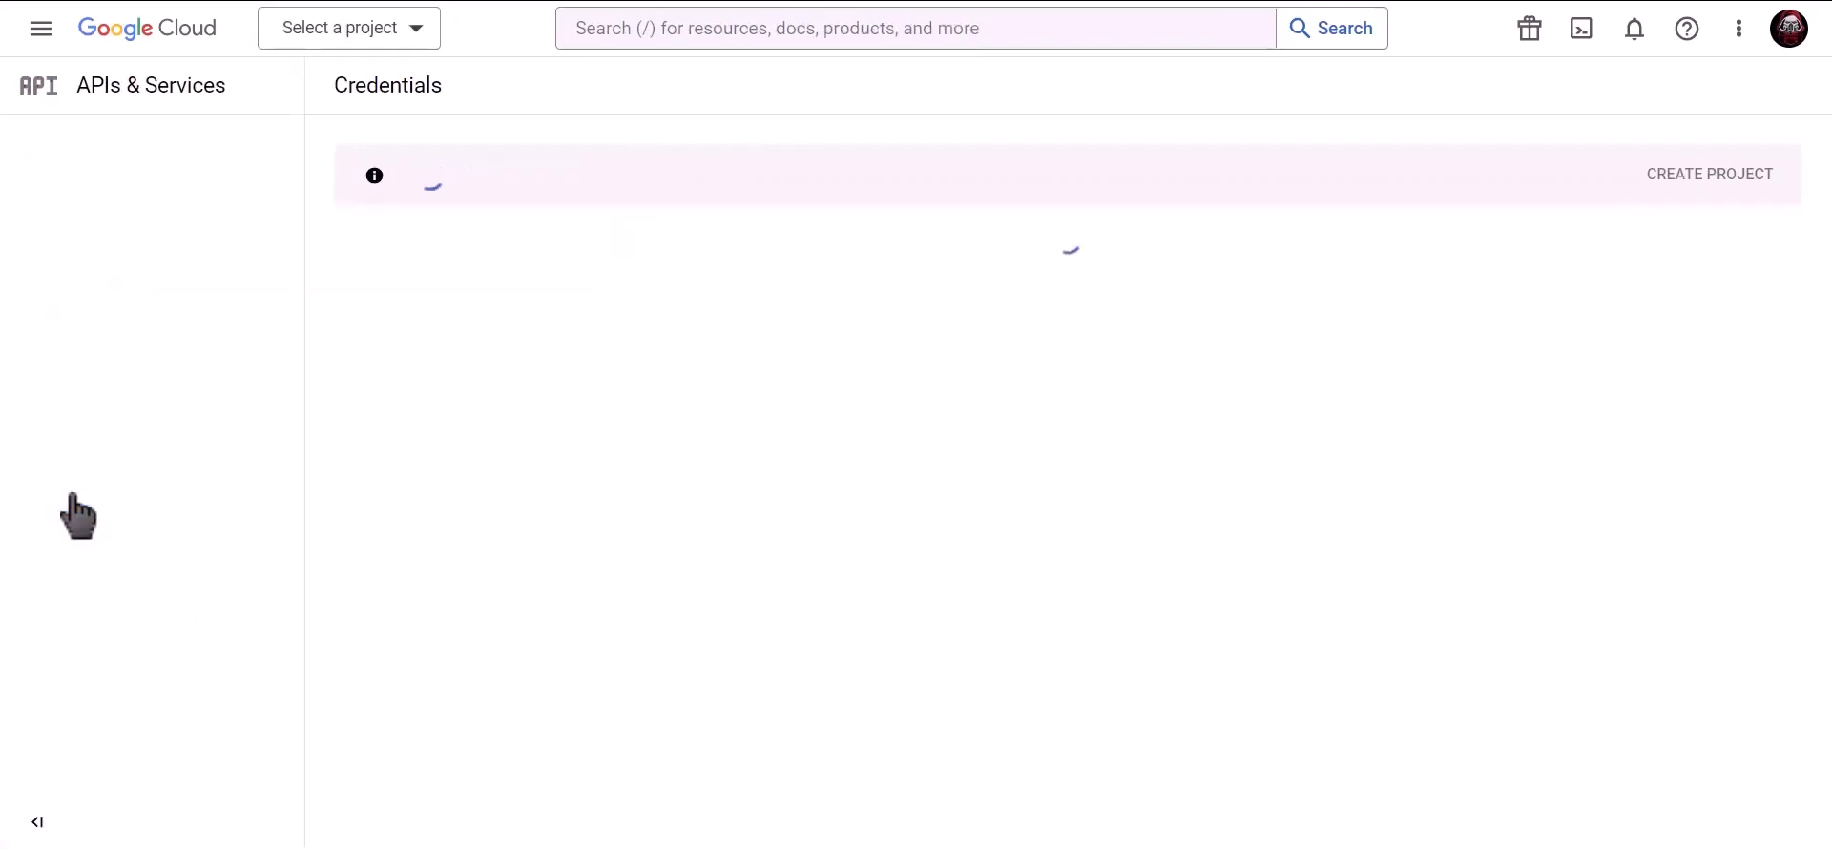
- Search 'Google contacts api' and enable the Contacts API for the project
click(843, 30)
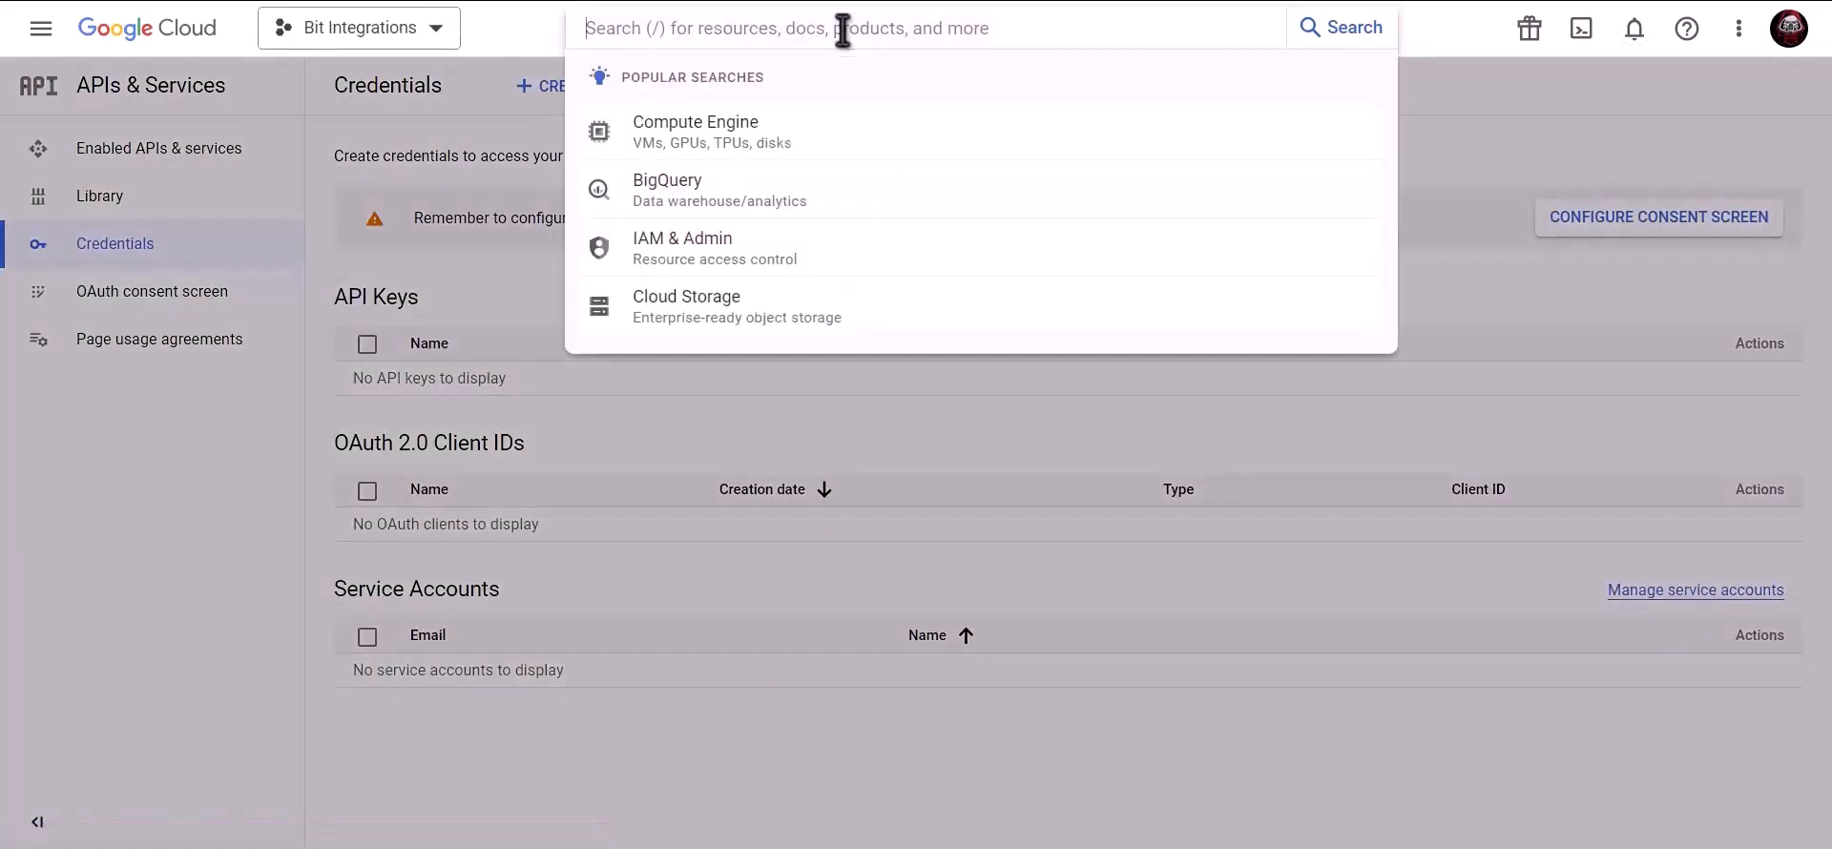
text(Google c)
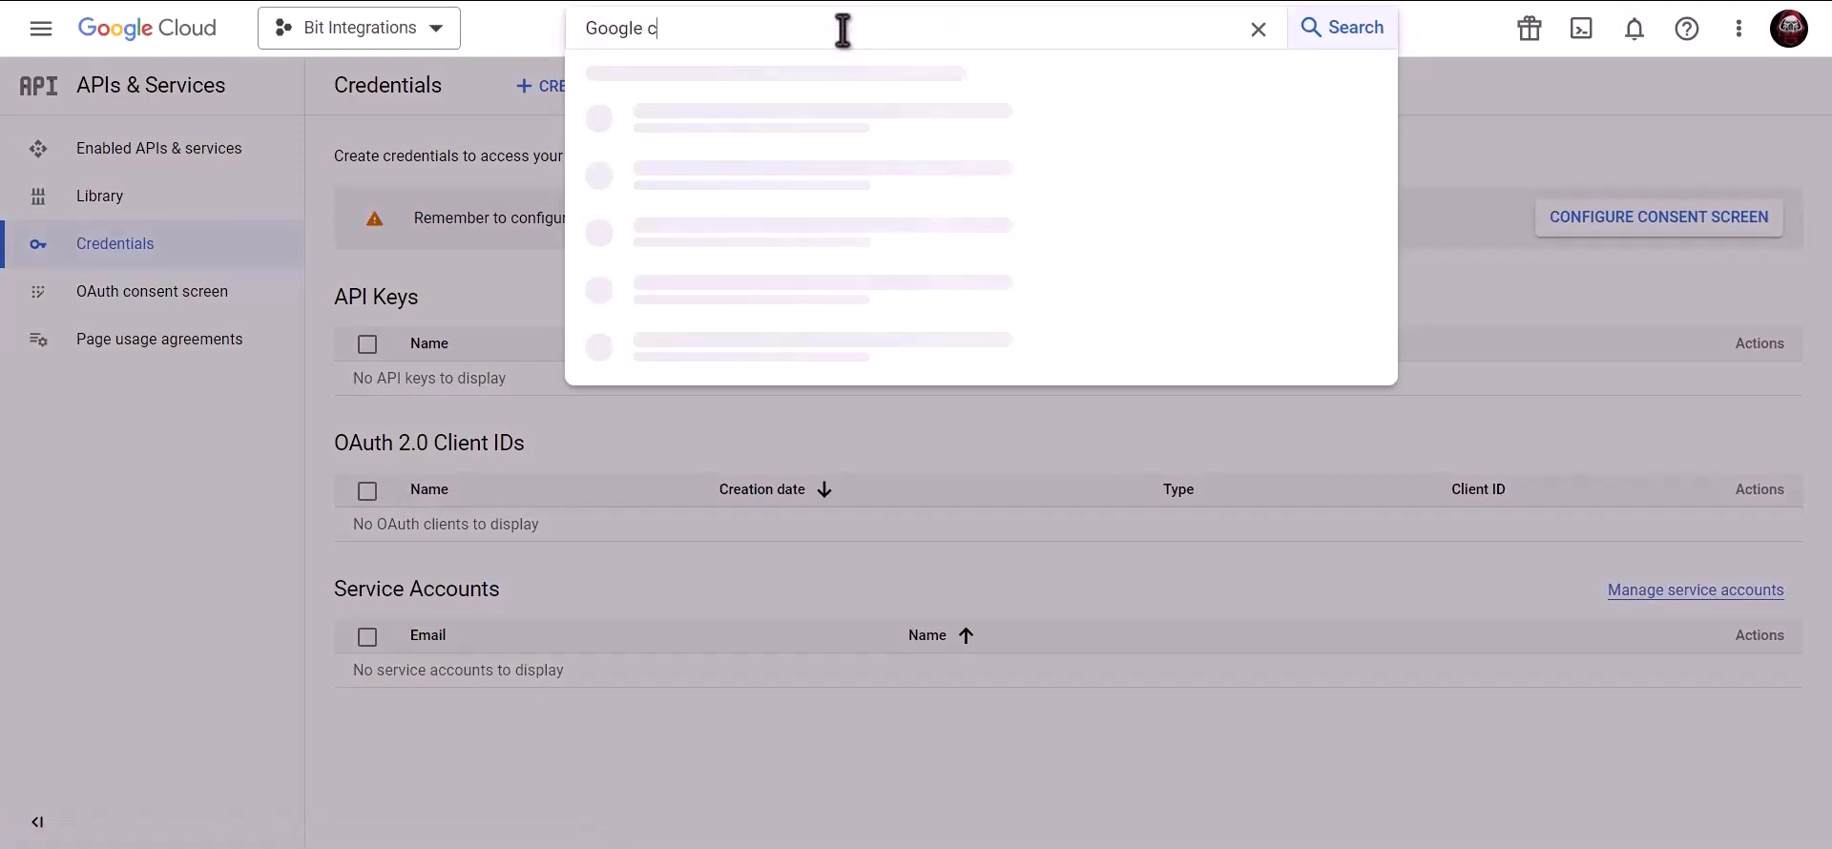
text(onta)
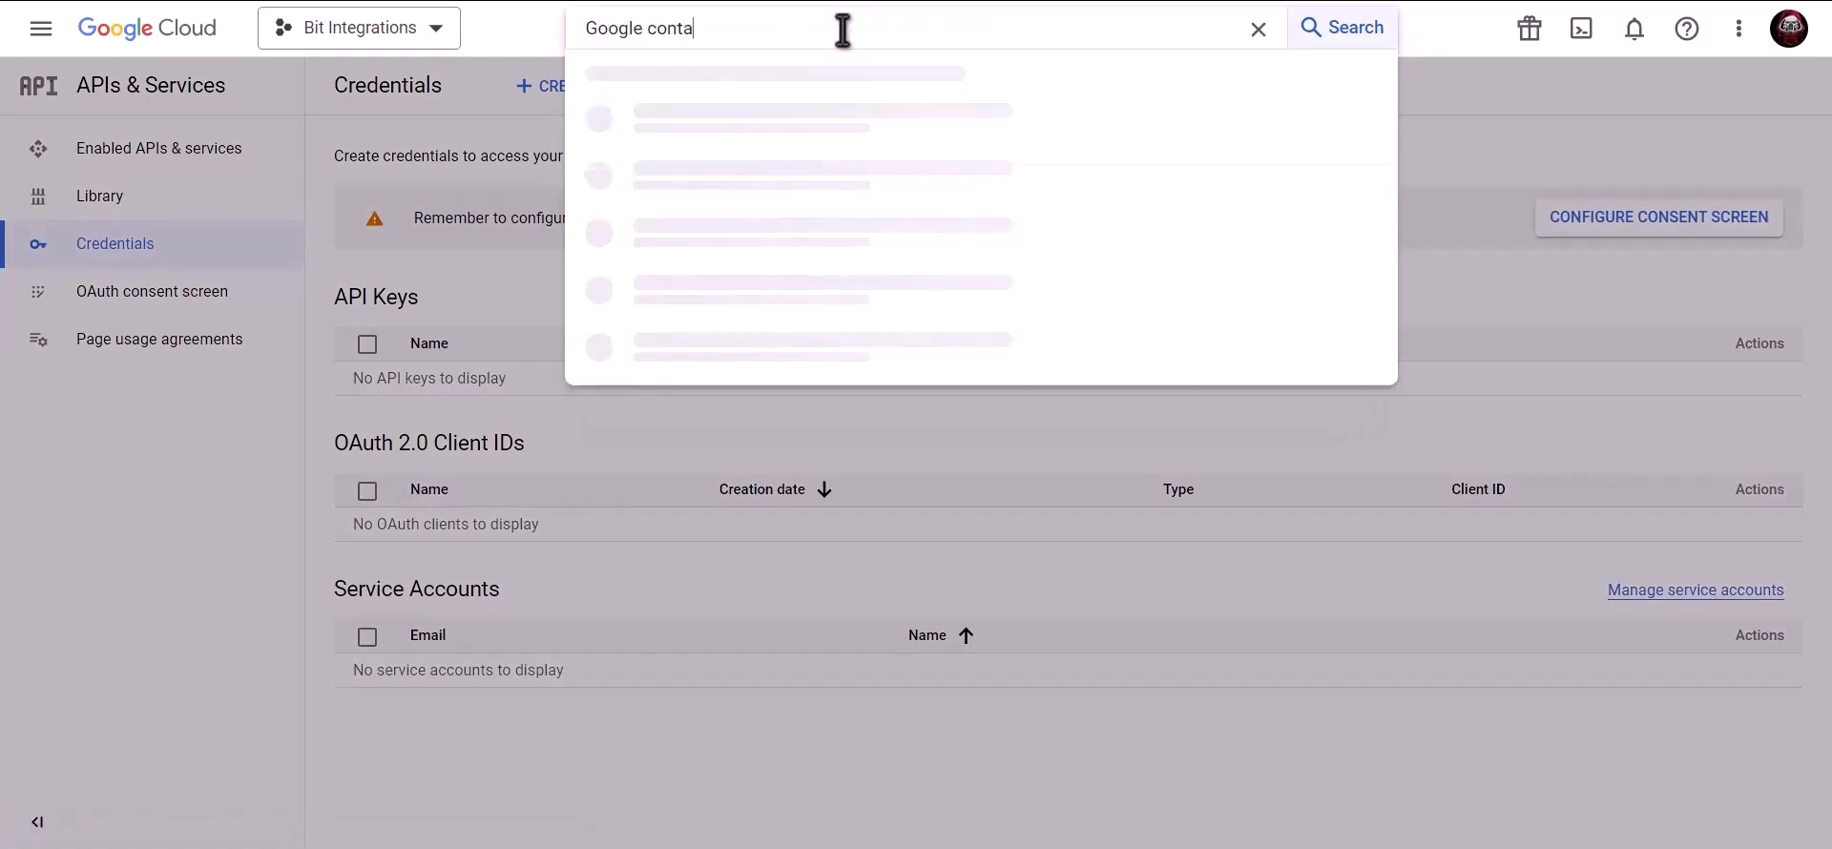
text(cts api)
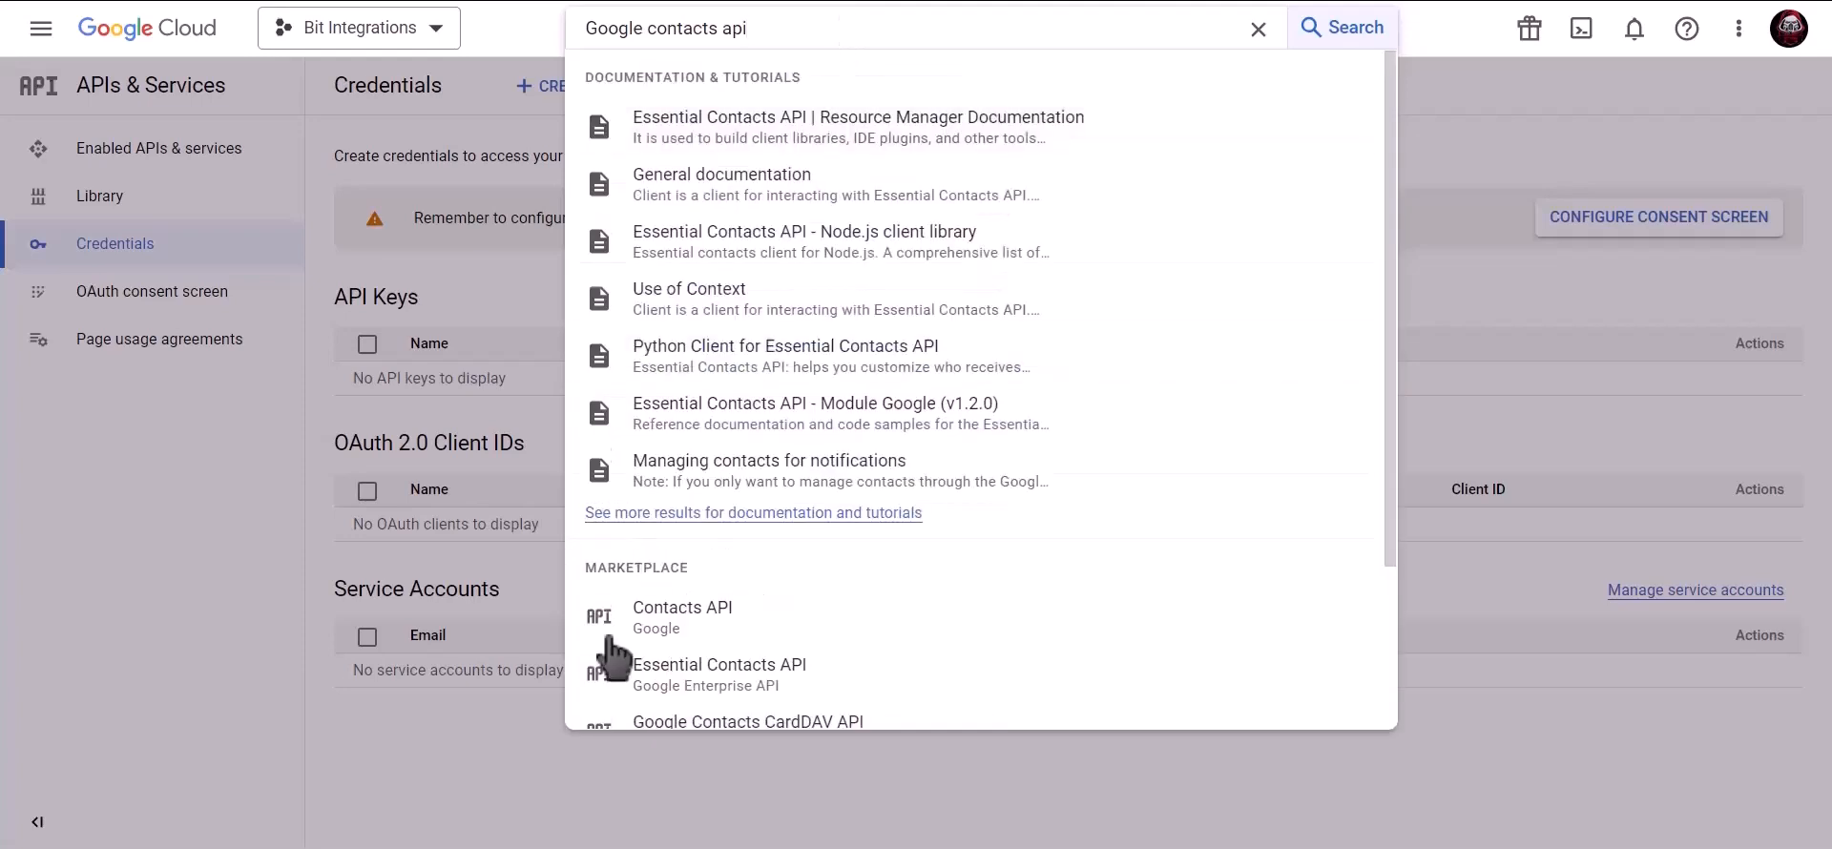
click(749, 625)
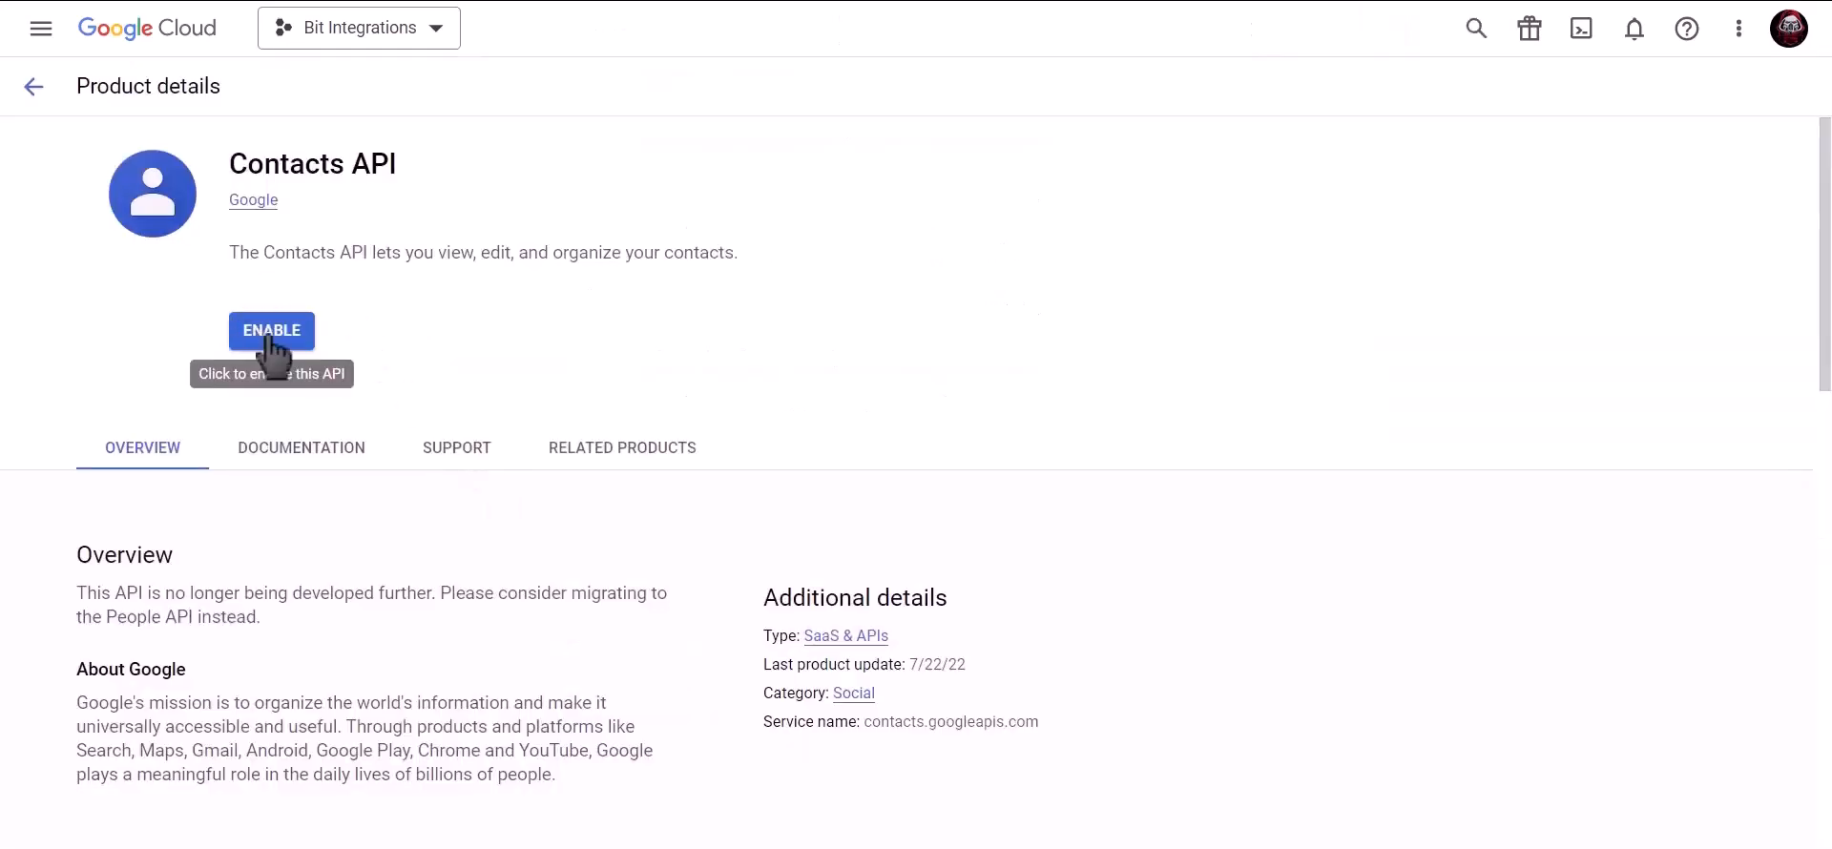
click(270, 334)
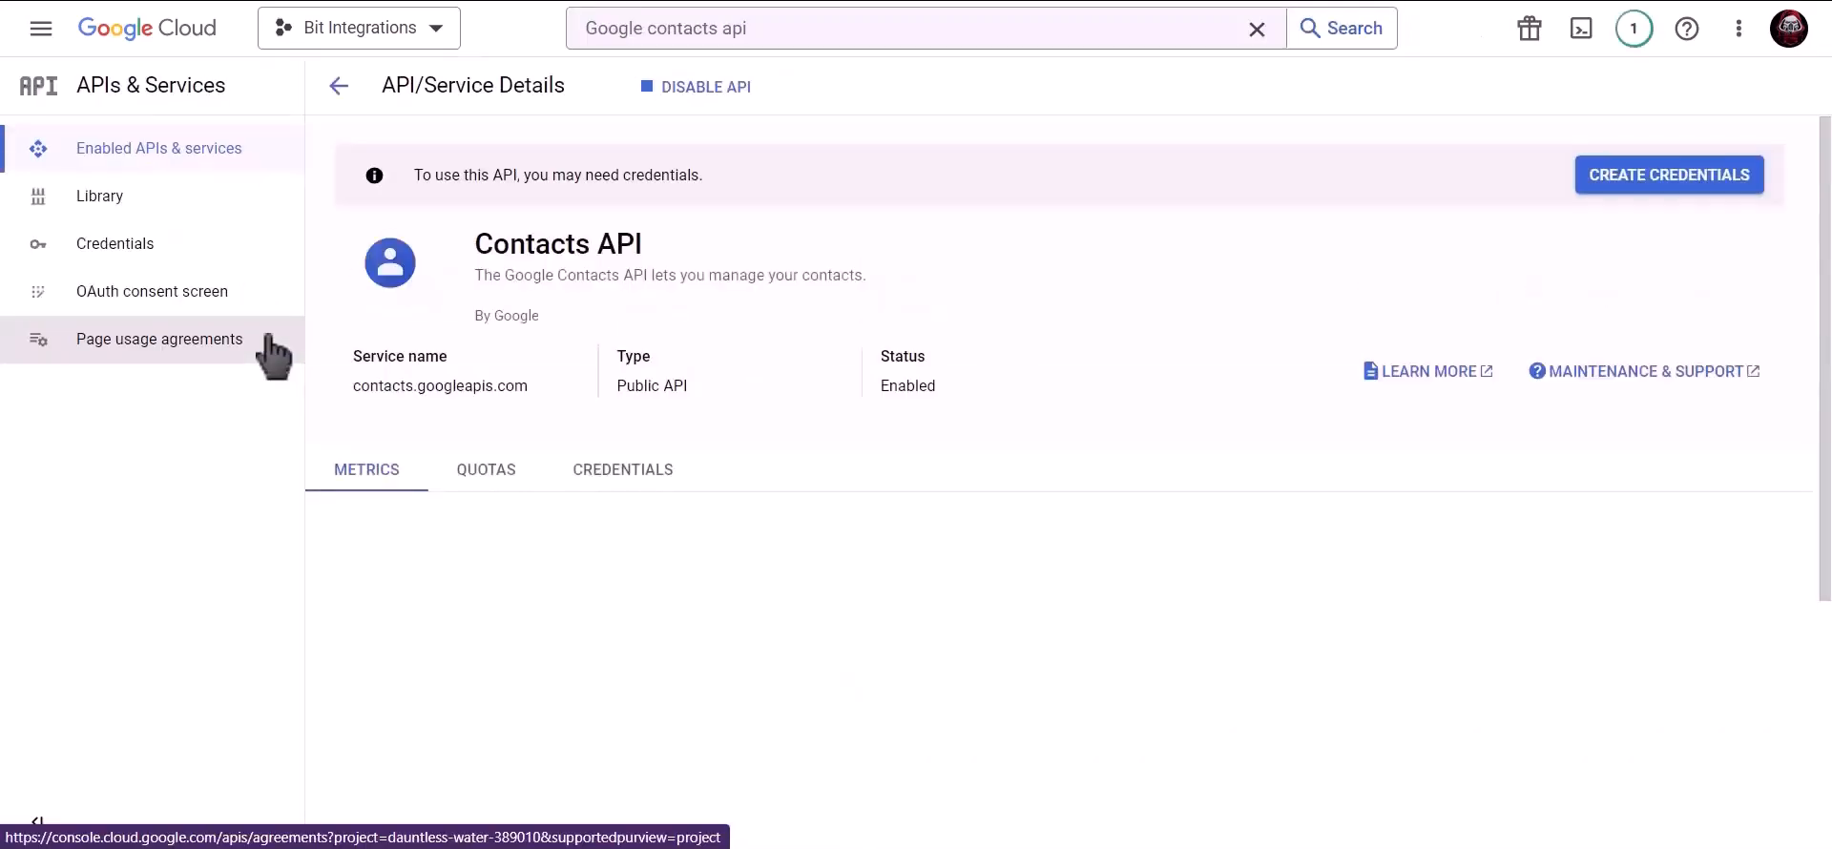
click(806, 38)
drag(802, 30, 568, 33)
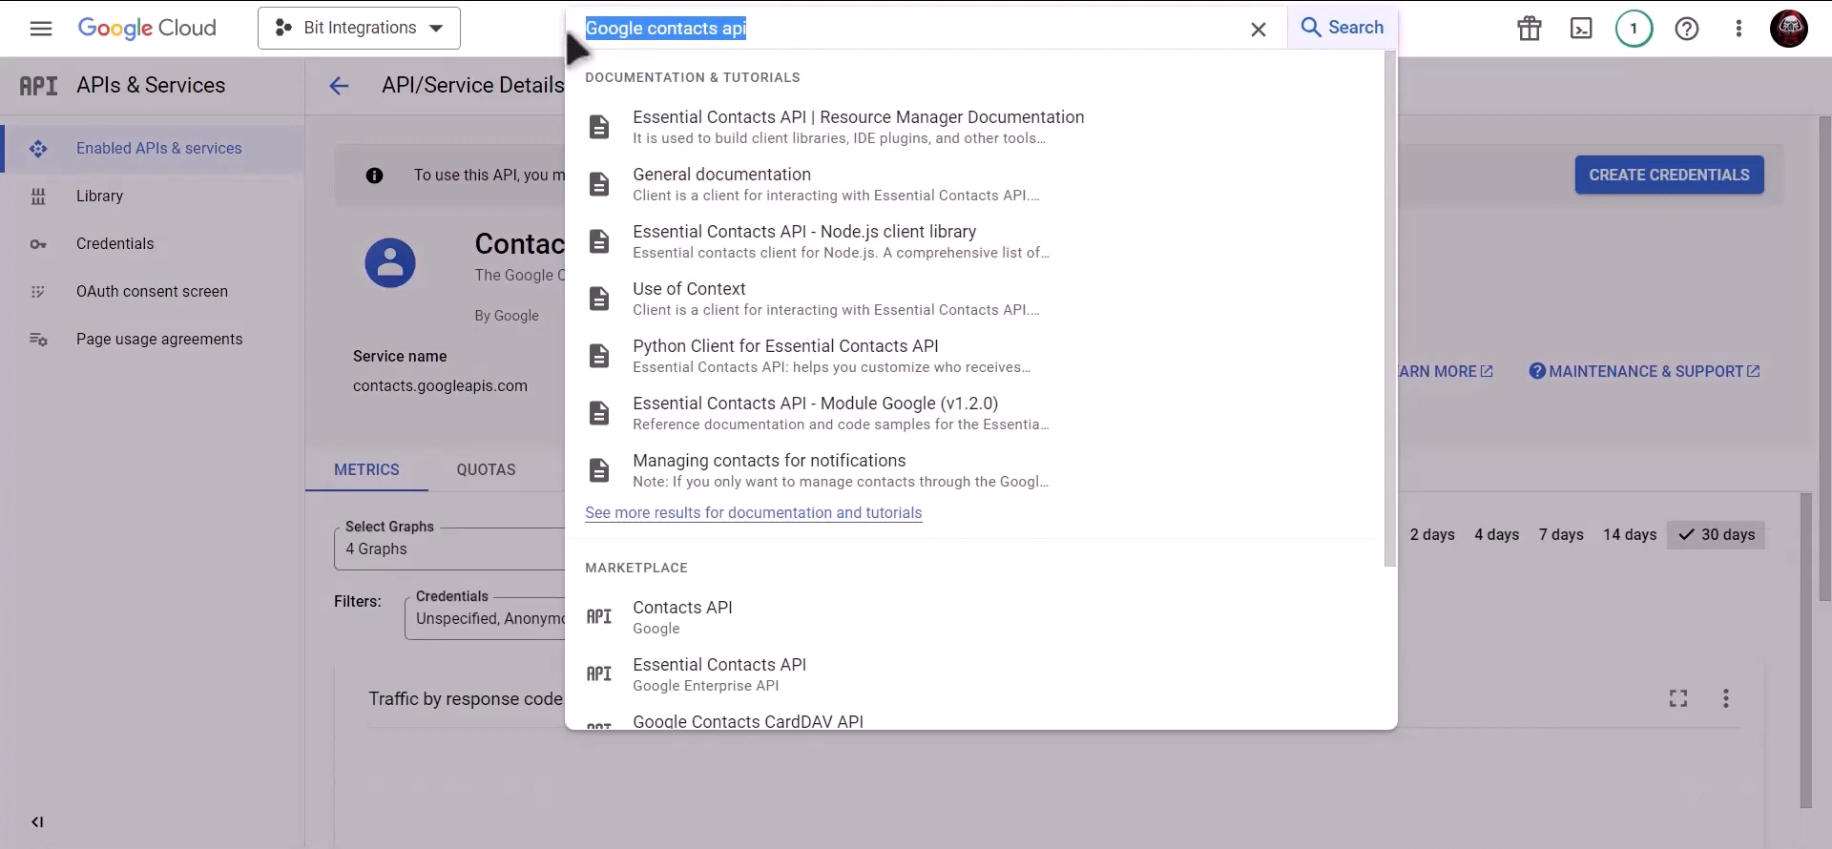
- Search 'google people api' and enable the Google People API
text(google)
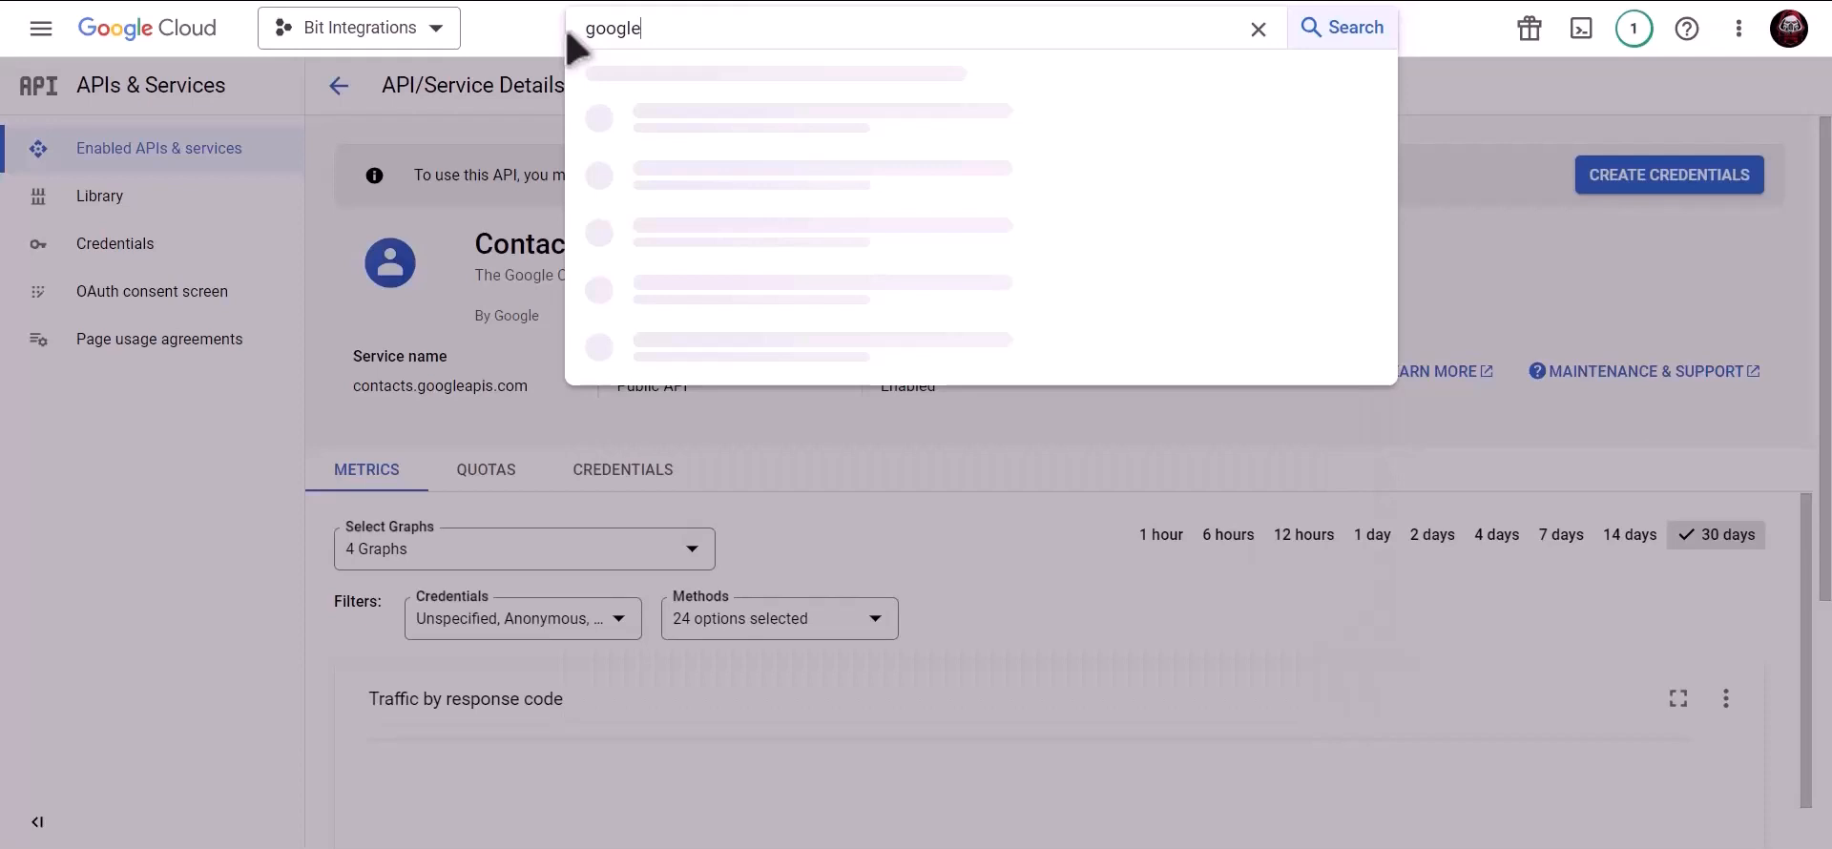
text( people api)
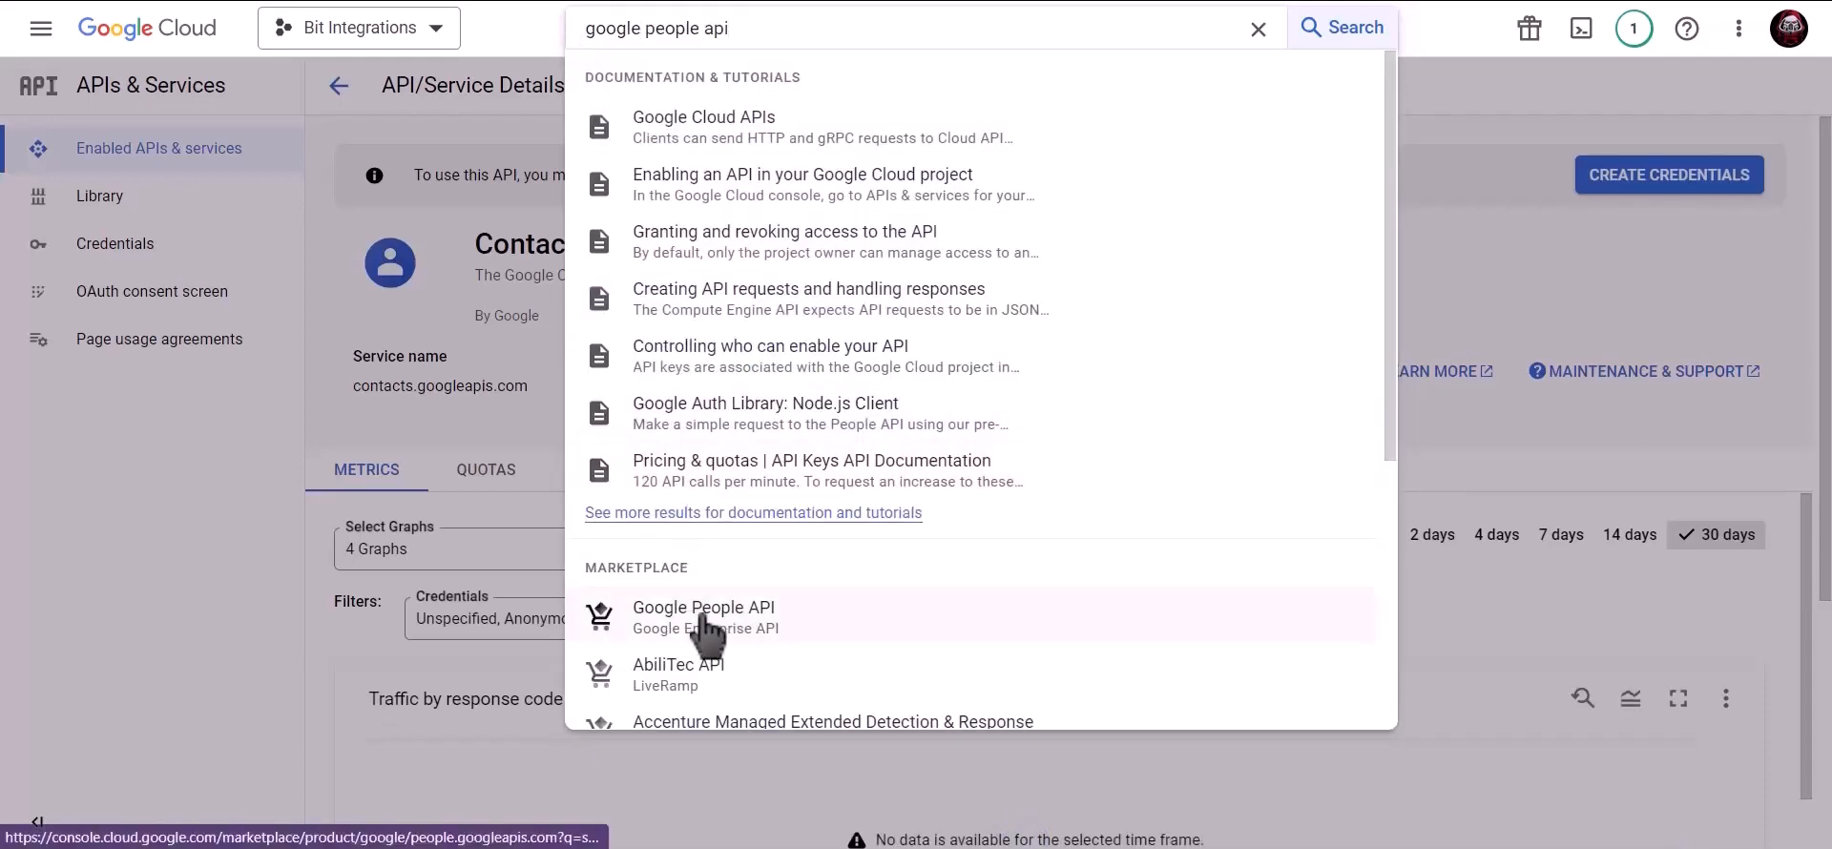
click(774, 630)
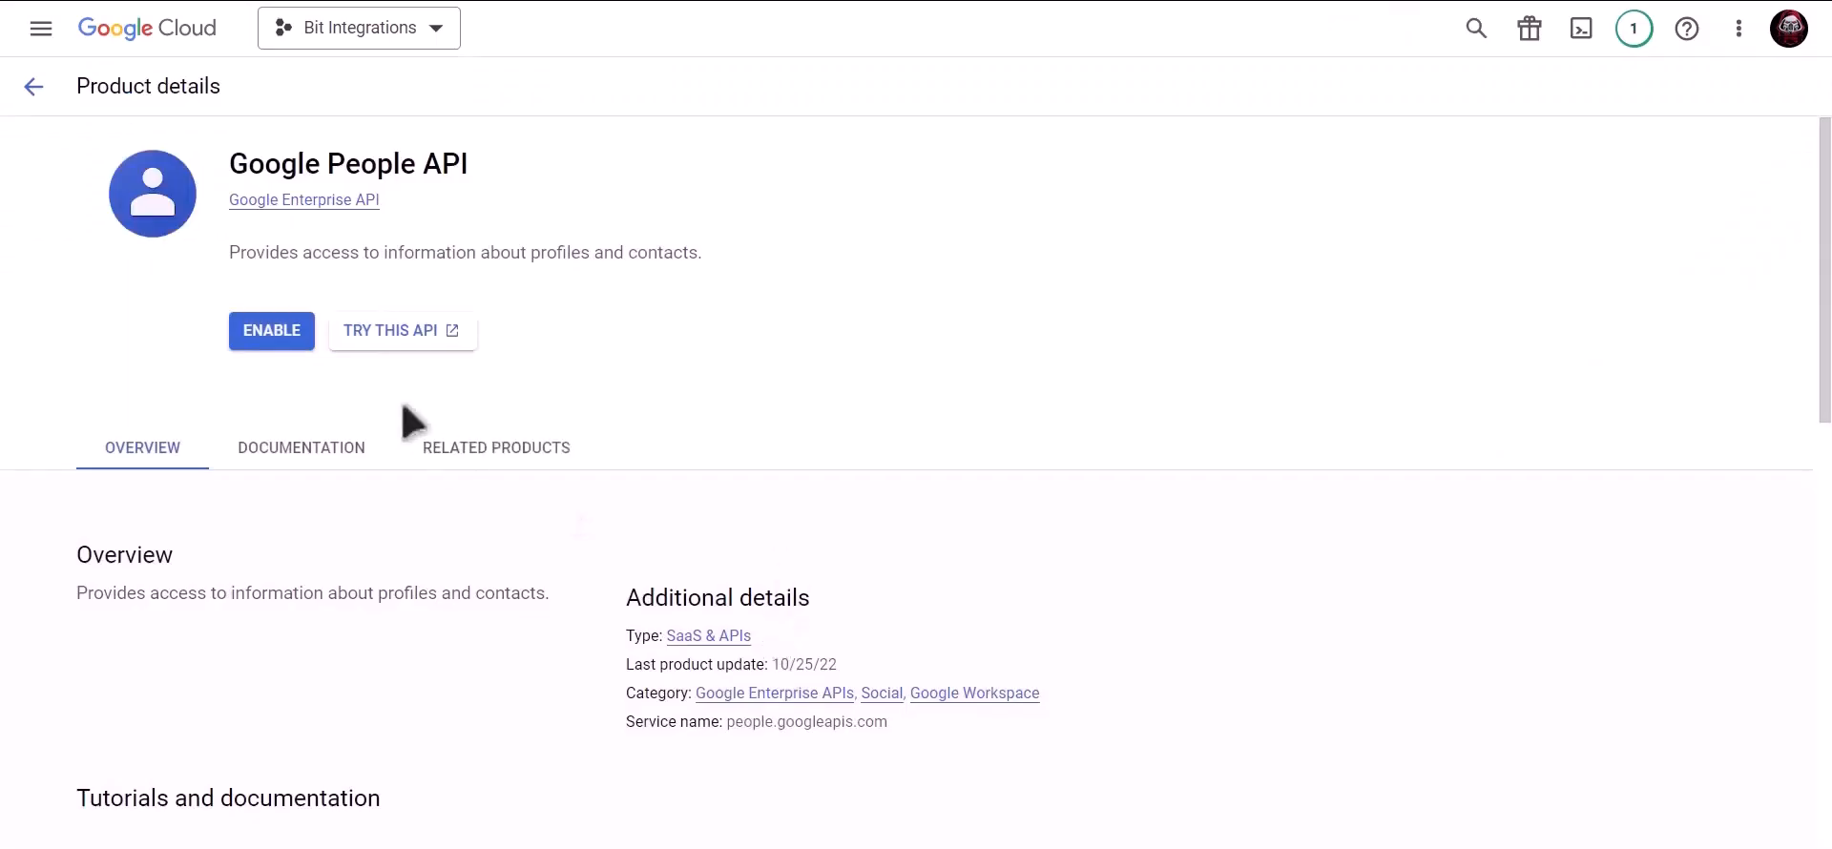
click(272, 334)
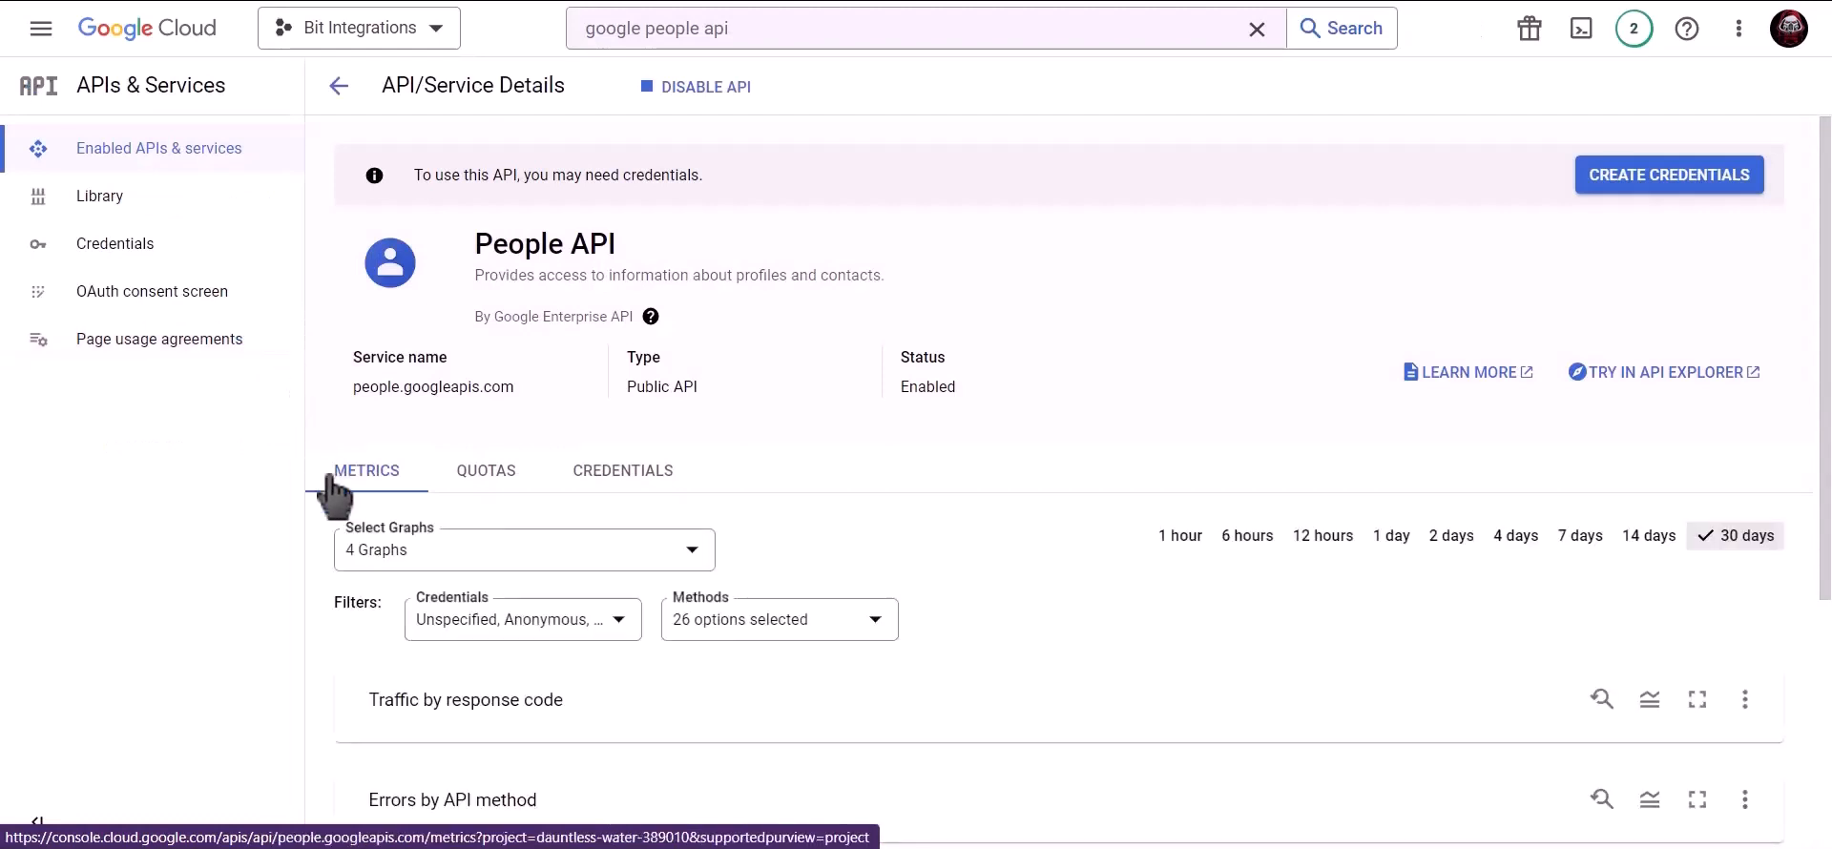
- Start an OAuth consent screen with the External user type
click(196, 258)
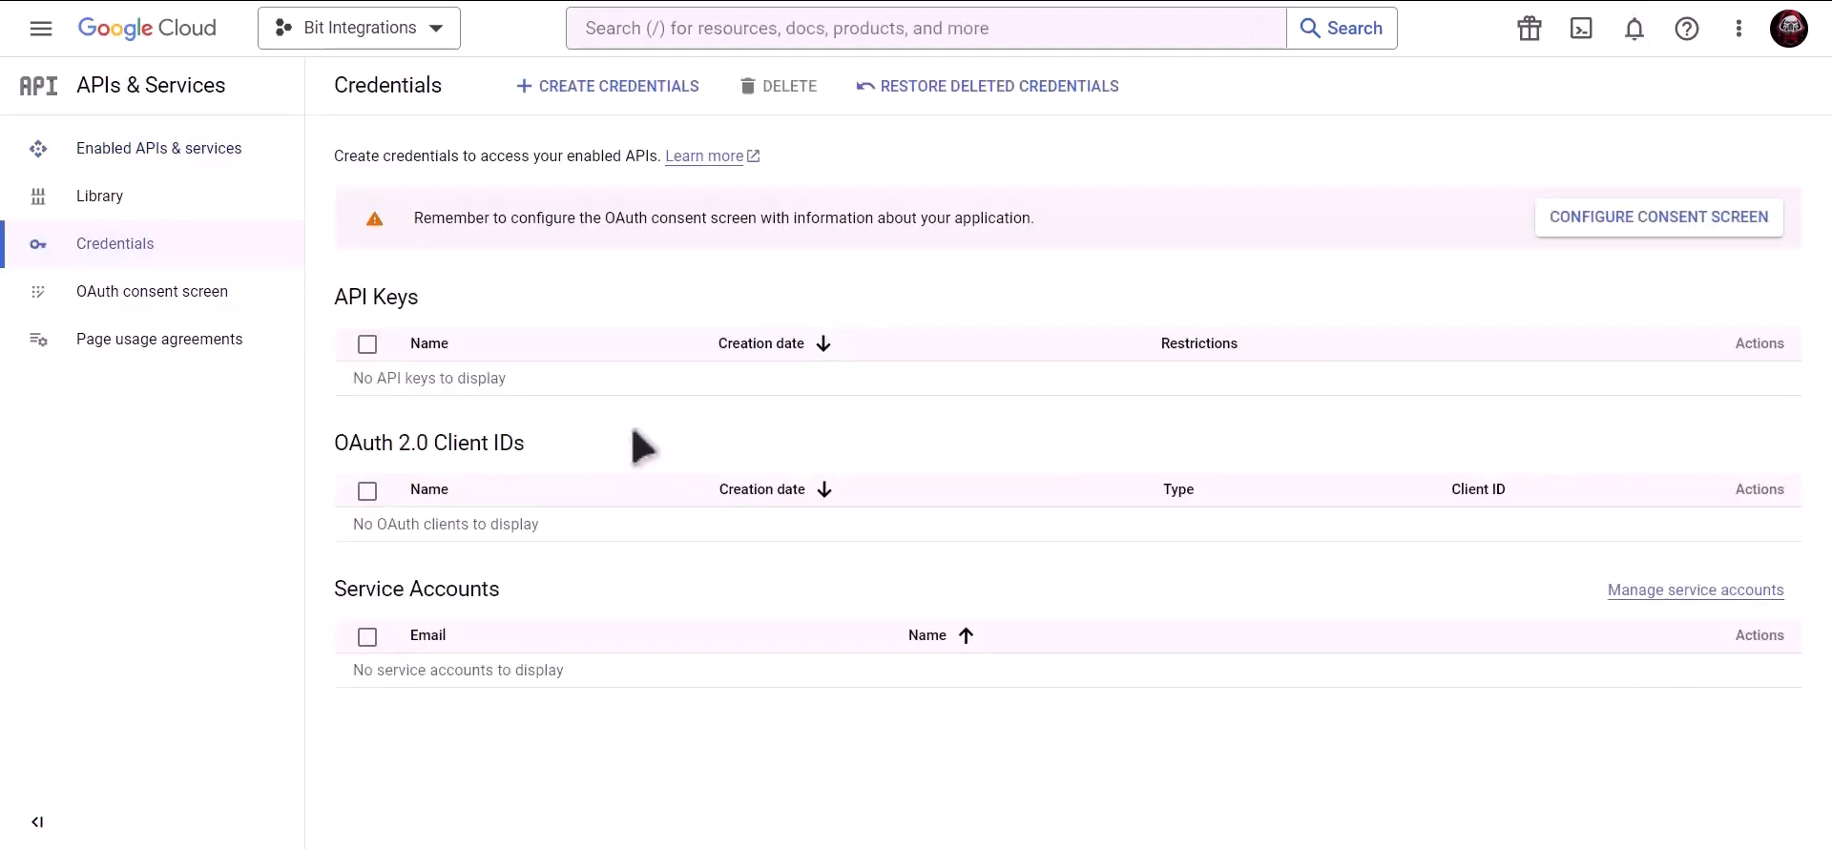
click(1588, 217)
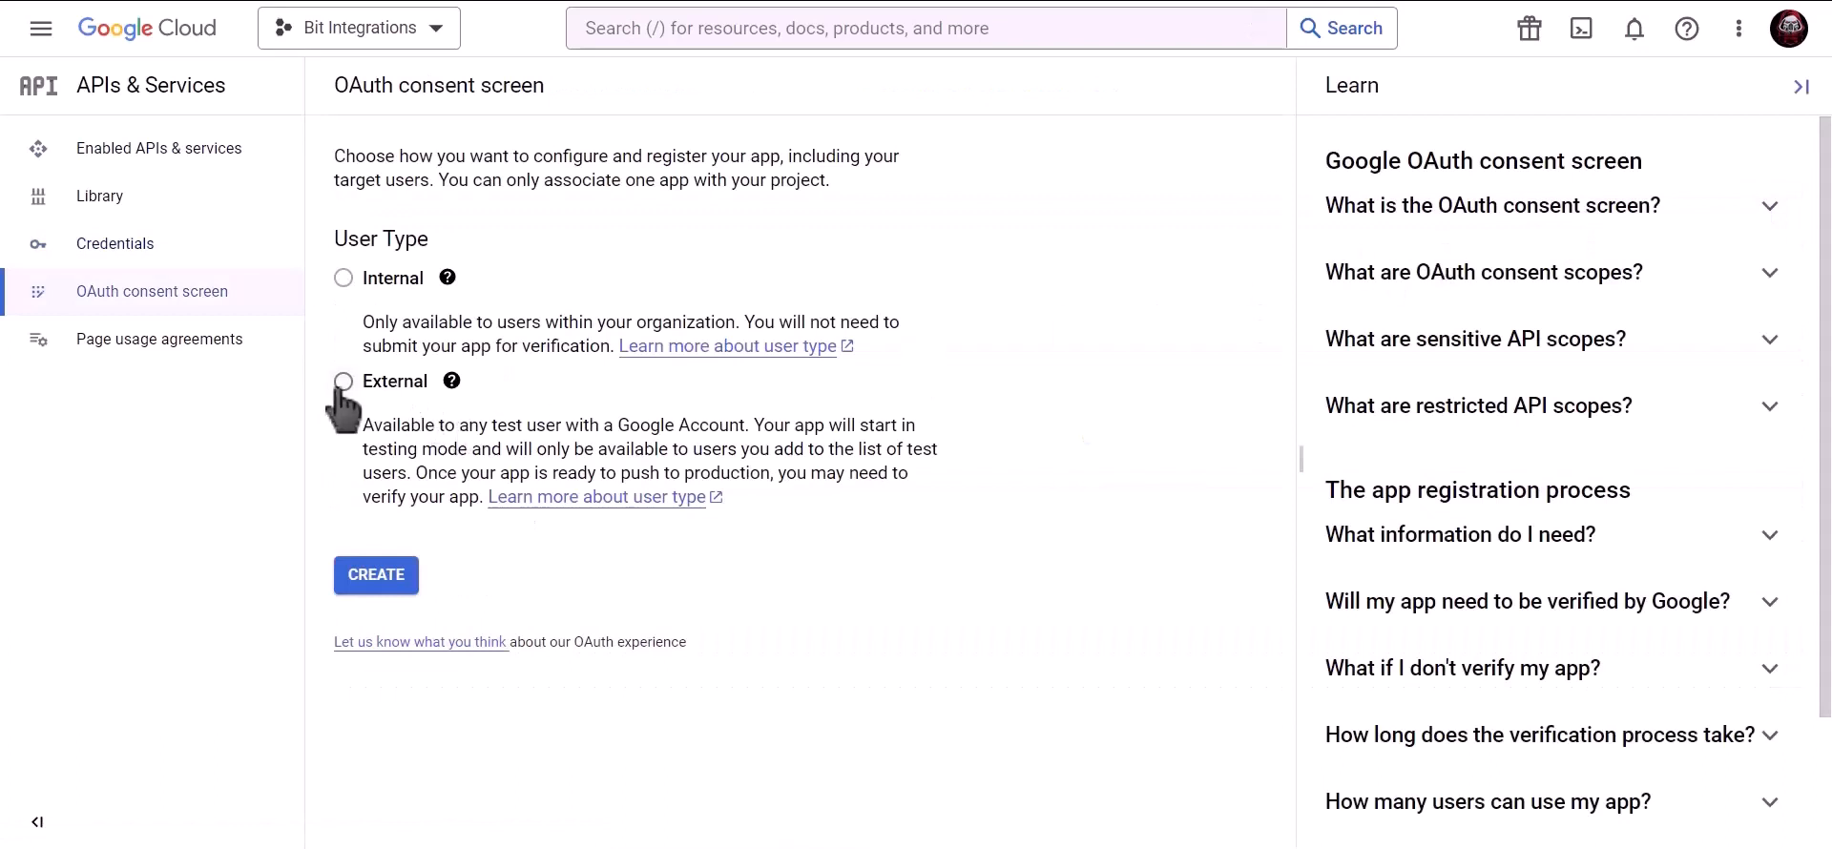
click(343, 382)
click(383, 588)
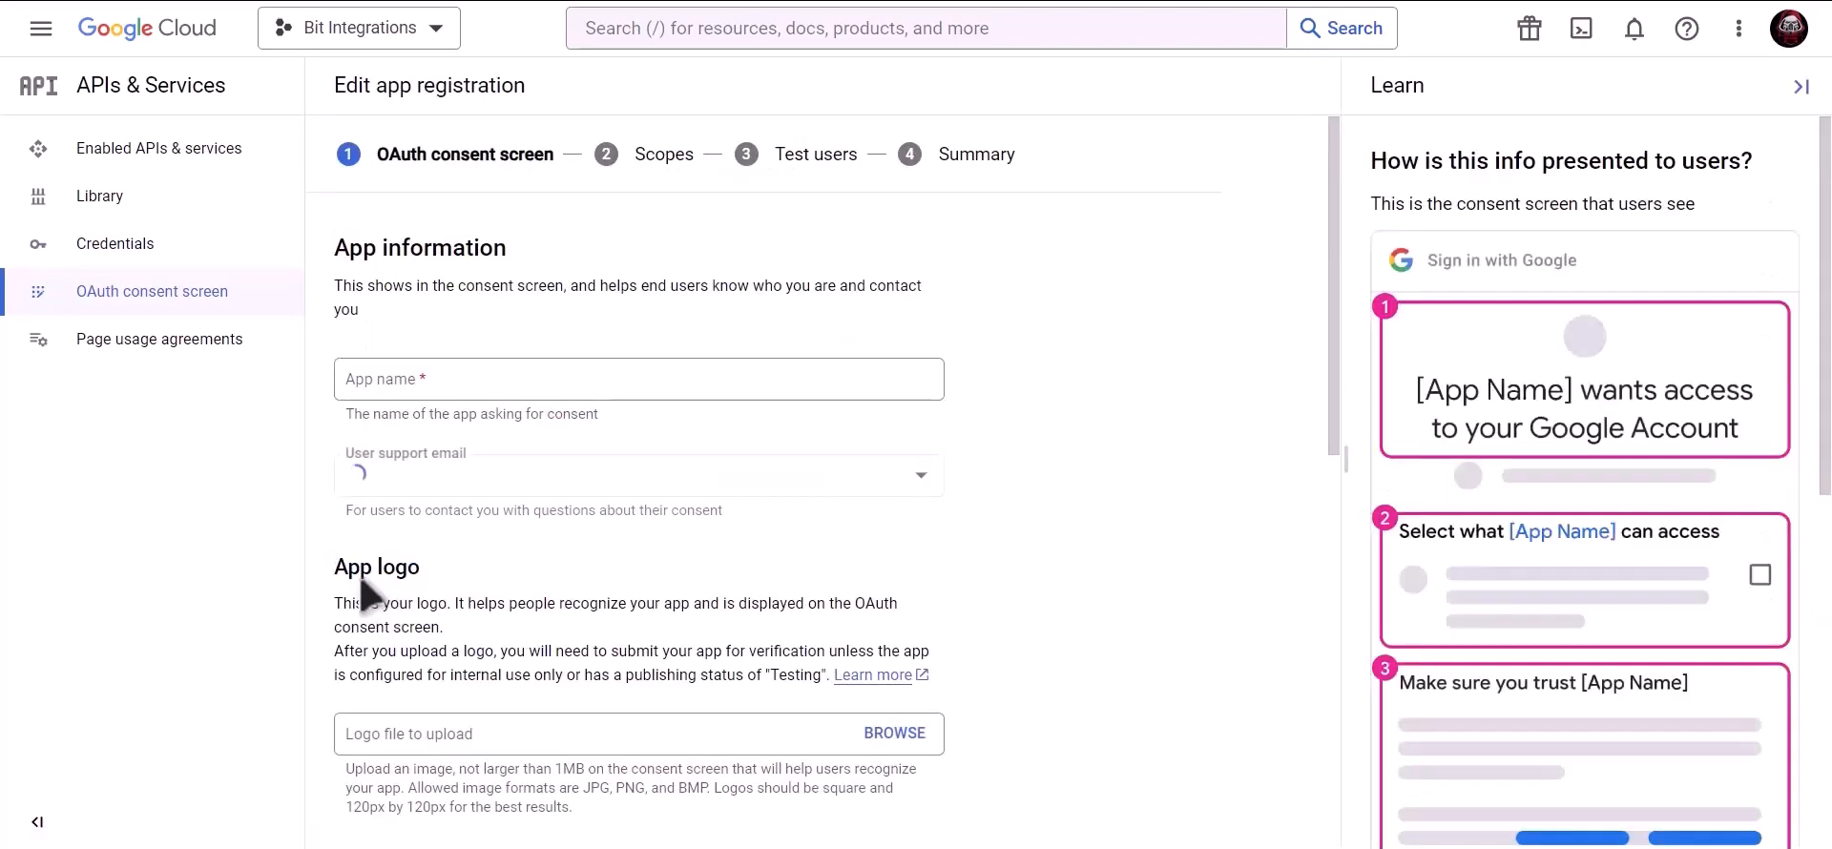
- Name the app Bit Integrations, fill the support and developer contact emails, and save
click(499, 385)
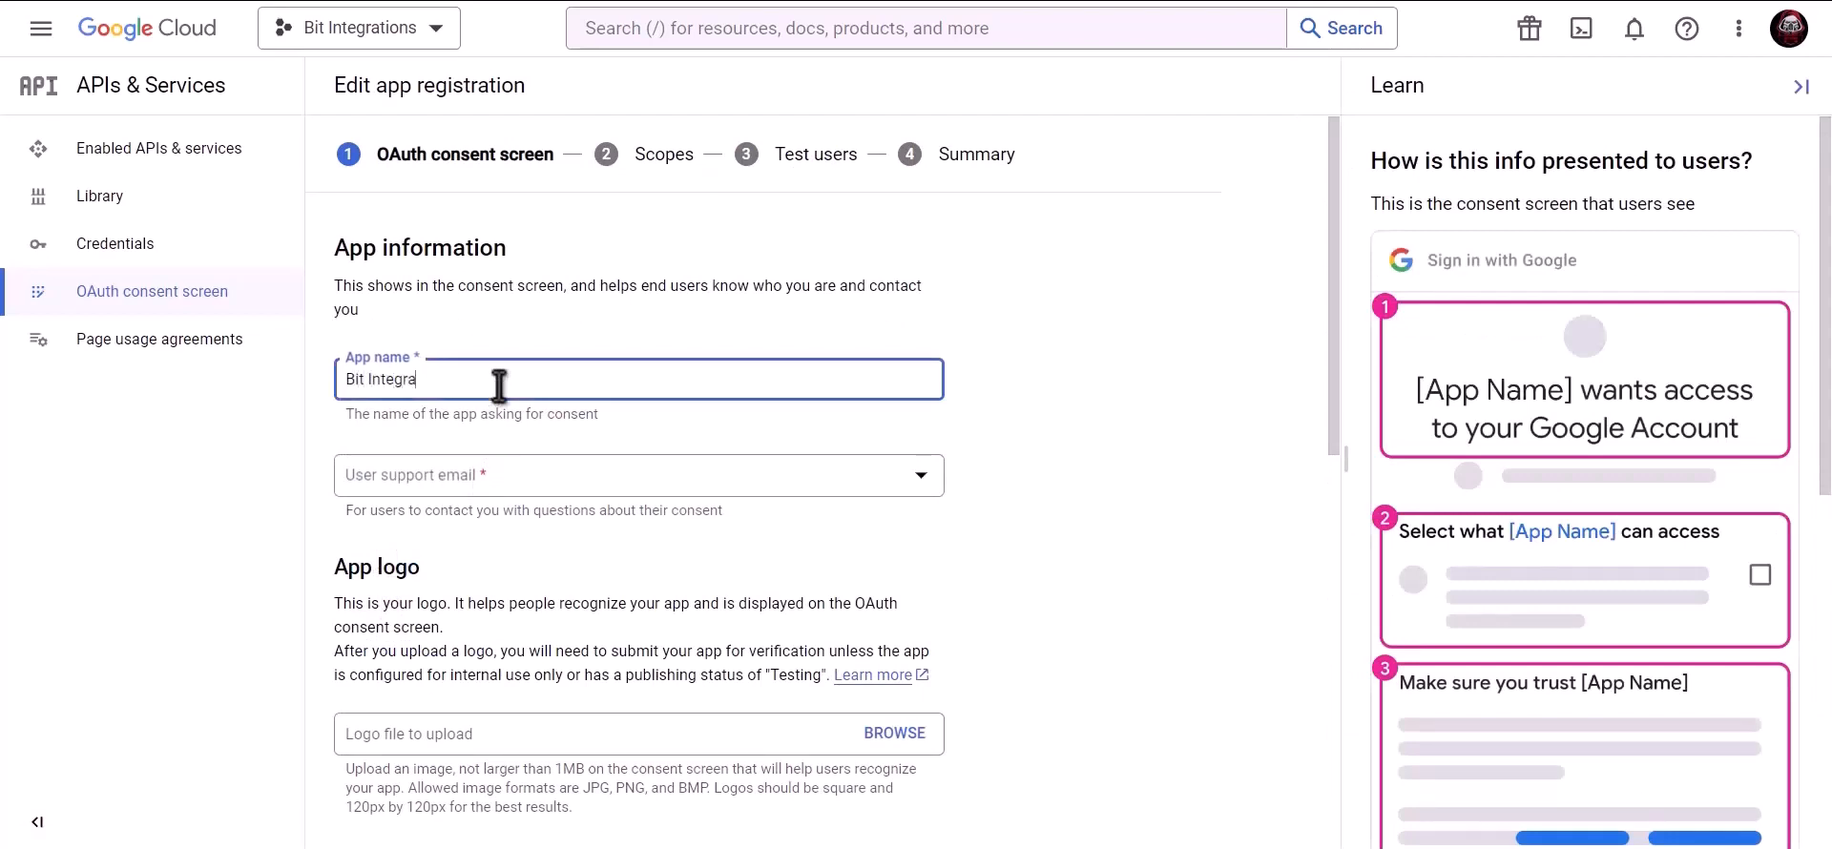
click(495, 483)
click(497, 493)
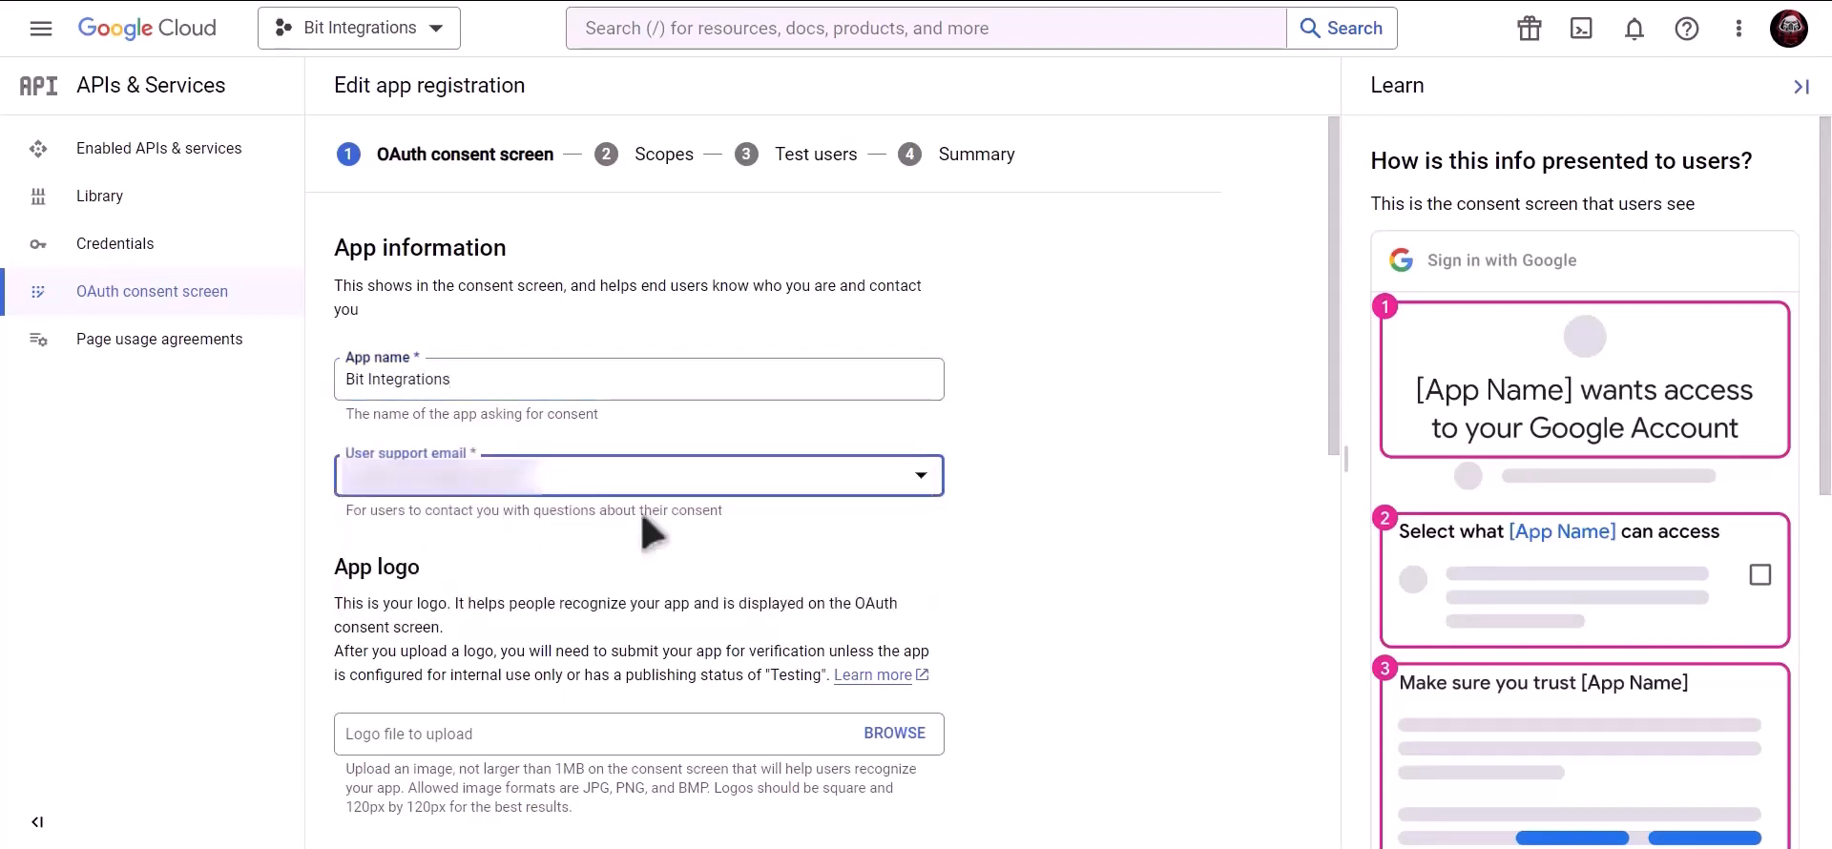
scroll(649, 529, down, 9)
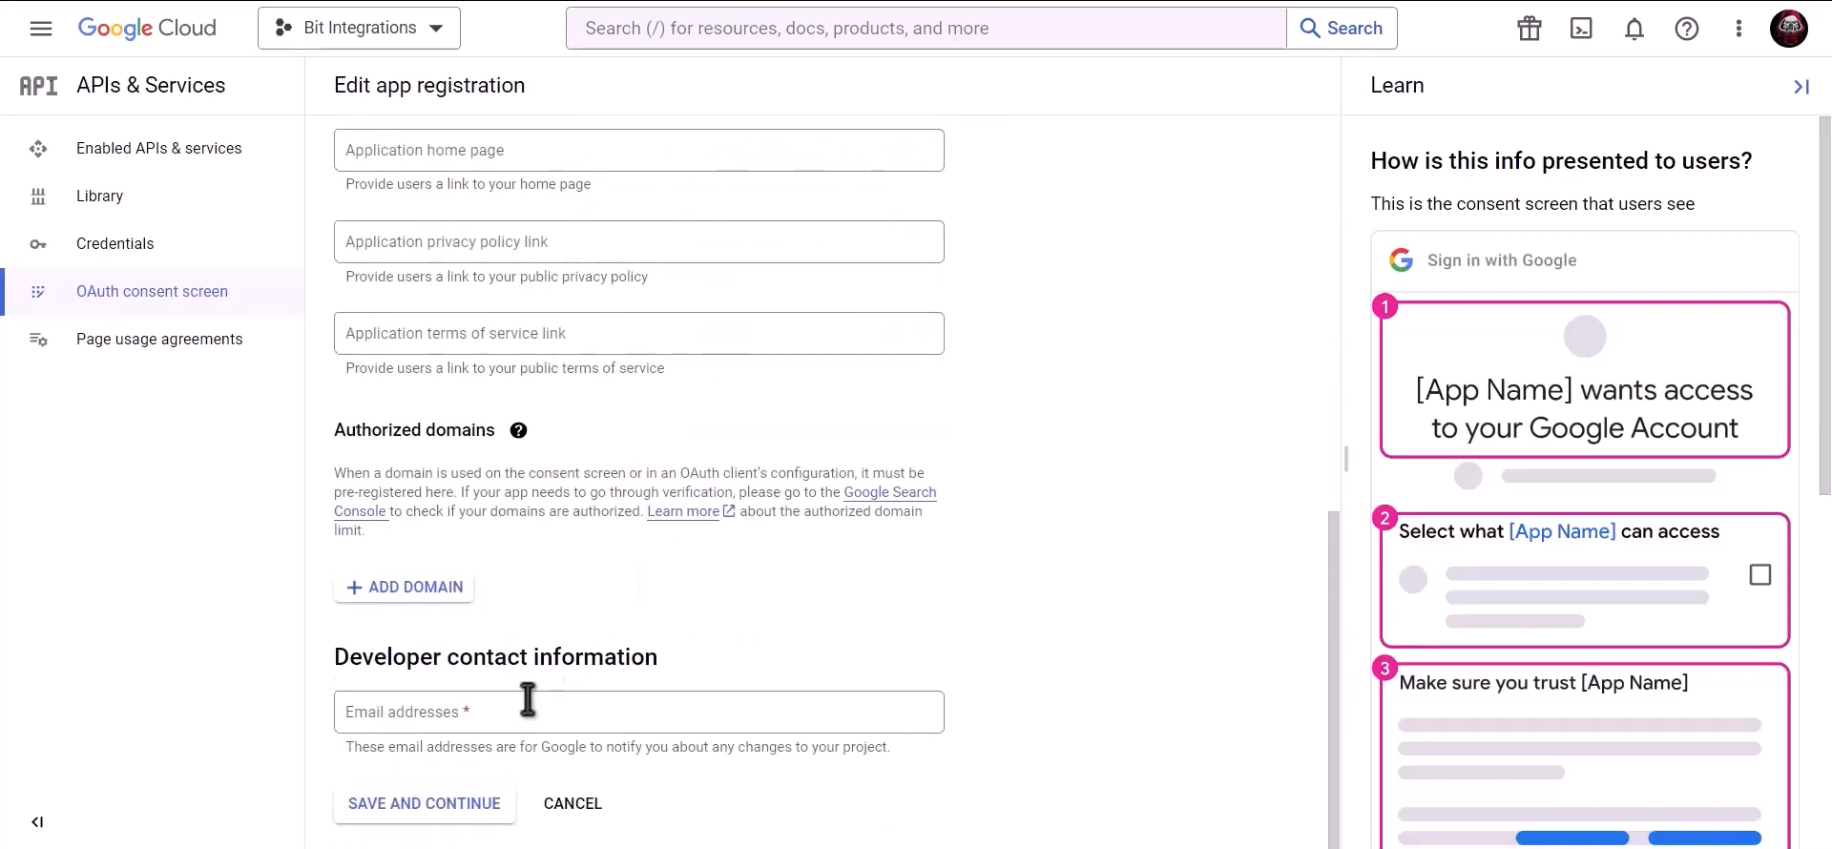
click(525, 708)
key(ctrl+v)
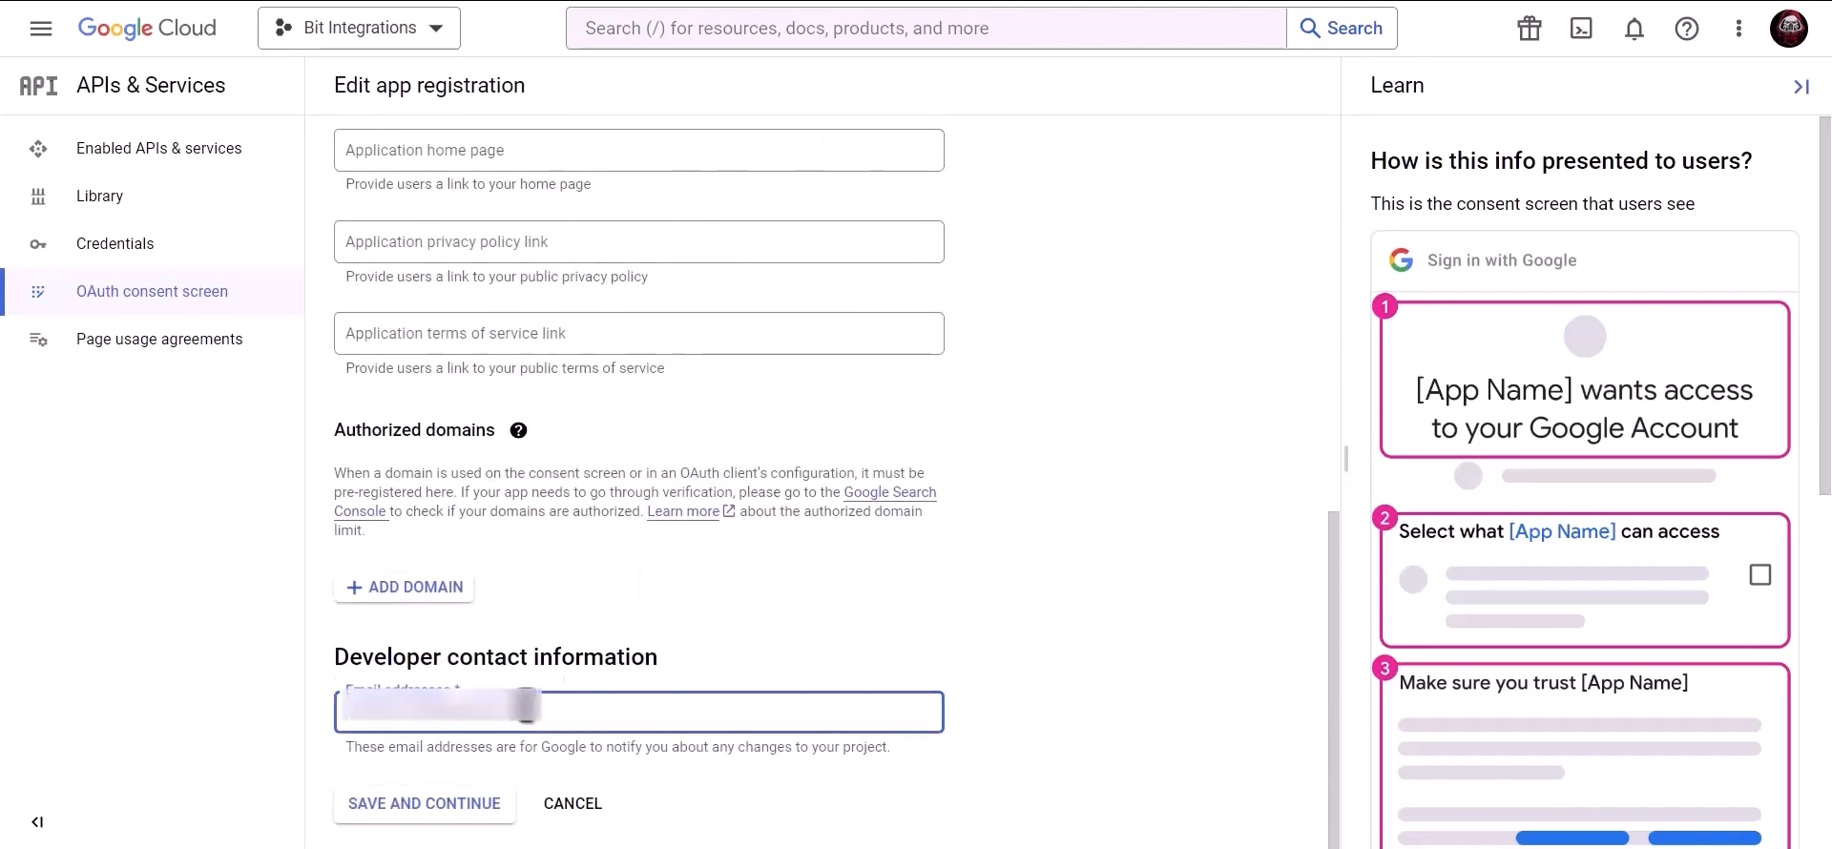
click(437, 810)
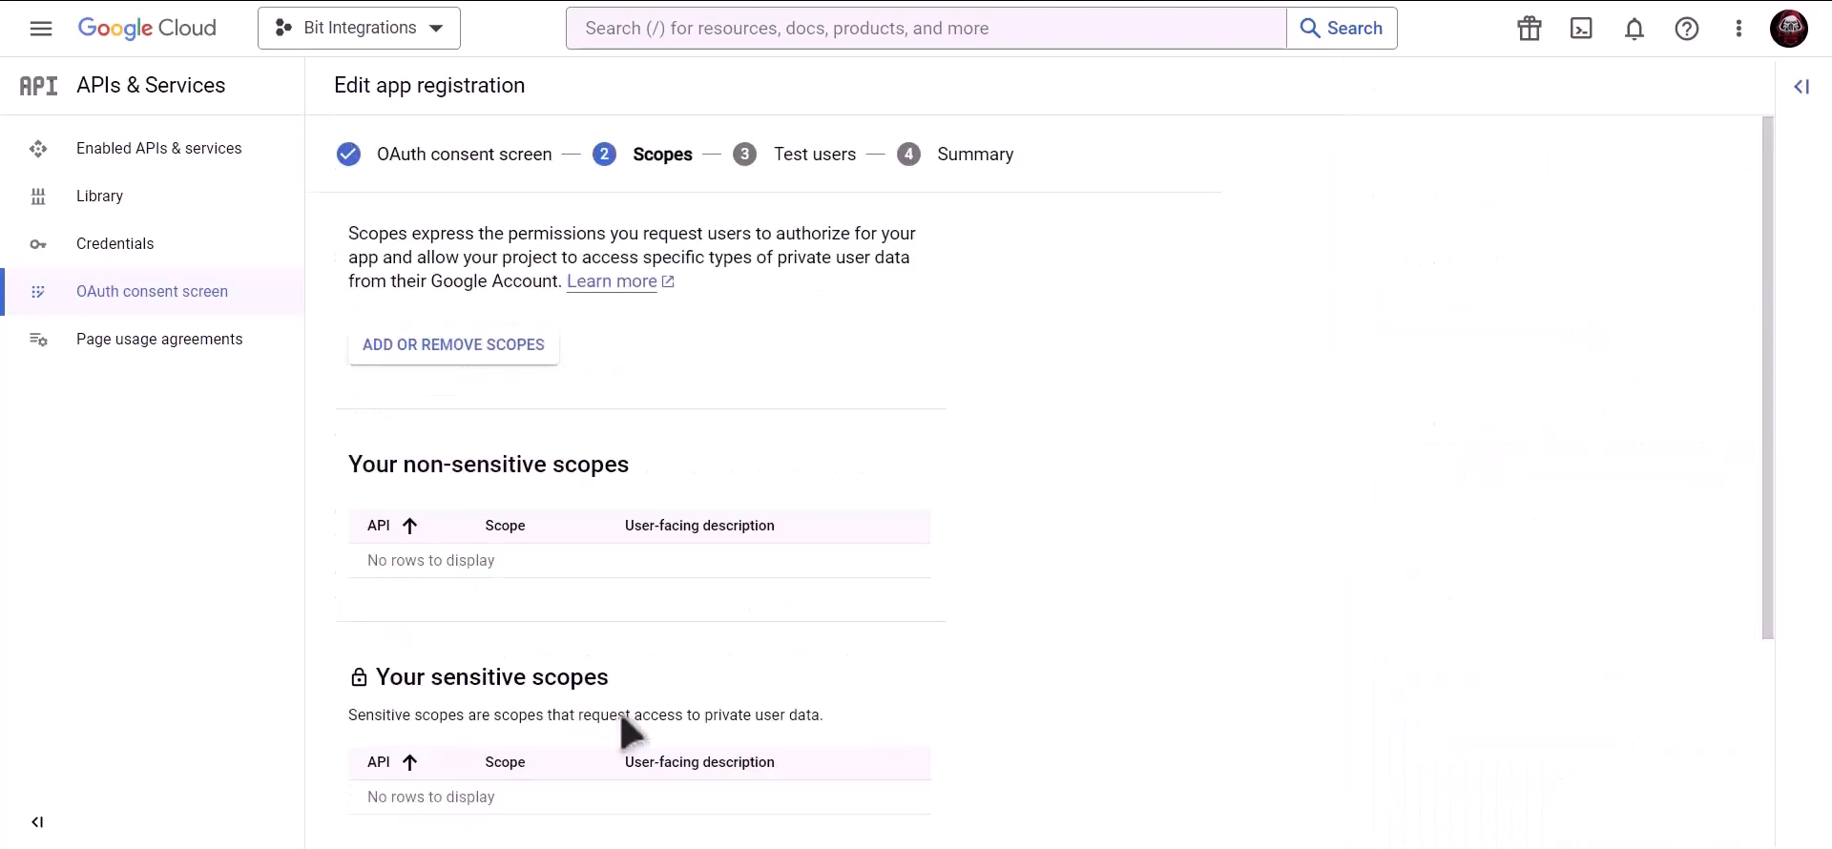
- Skip Scopes and Test users, return to the dashboard, and go to Credentials
scroll(625, 730, down, 3)
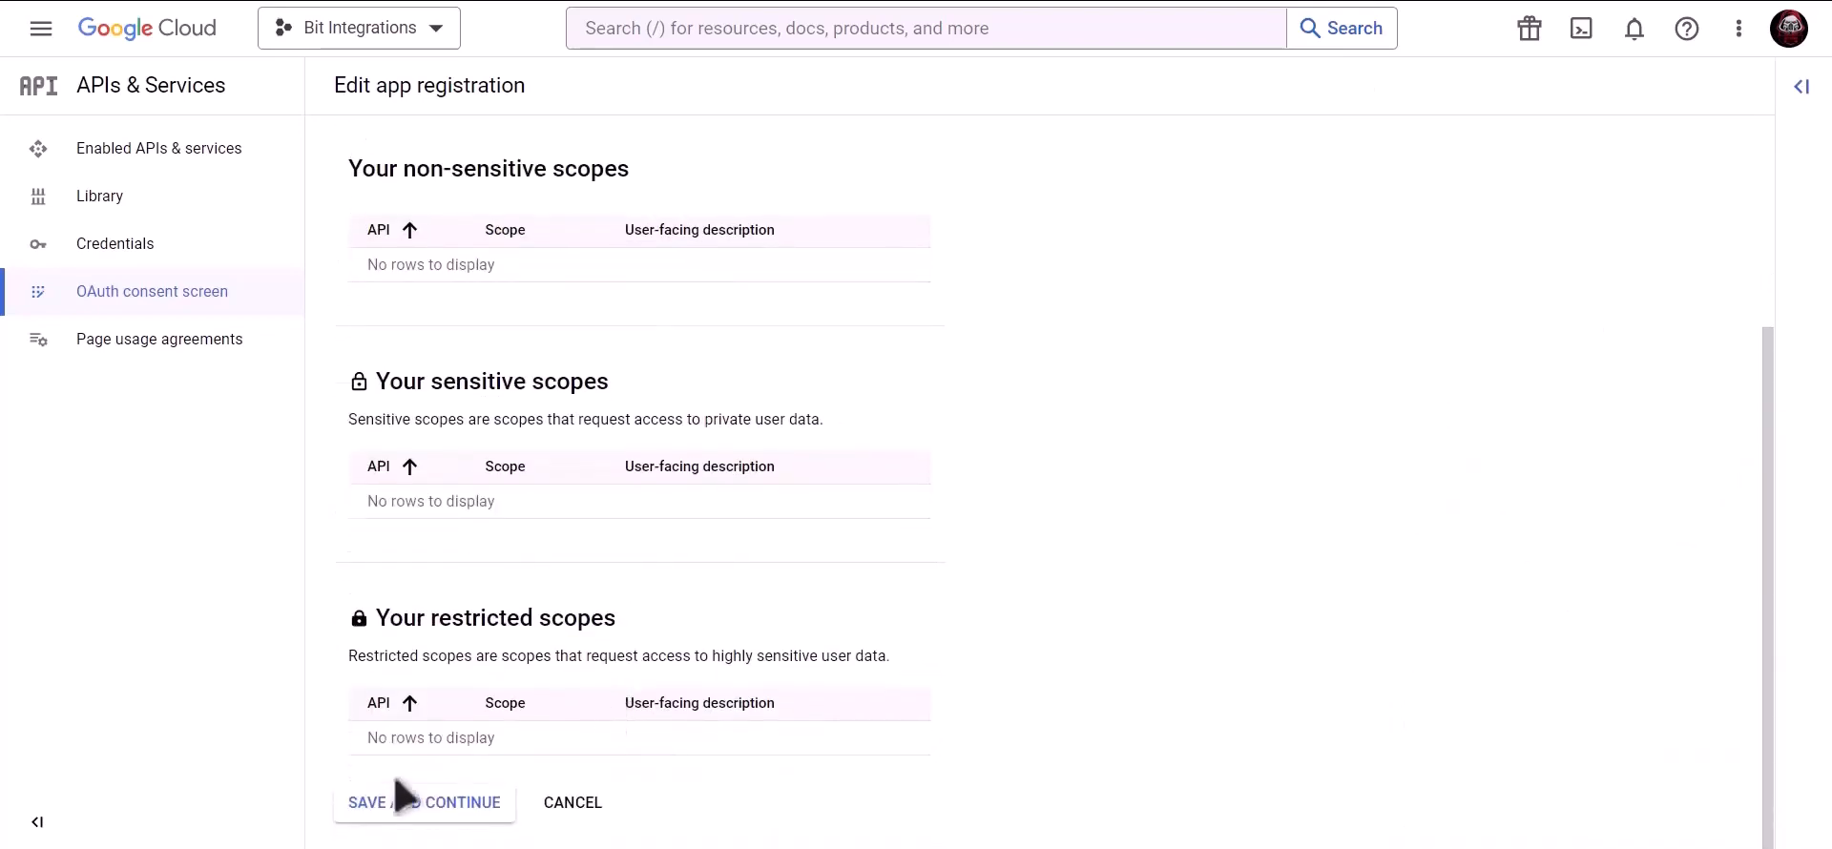
click(425, 804)
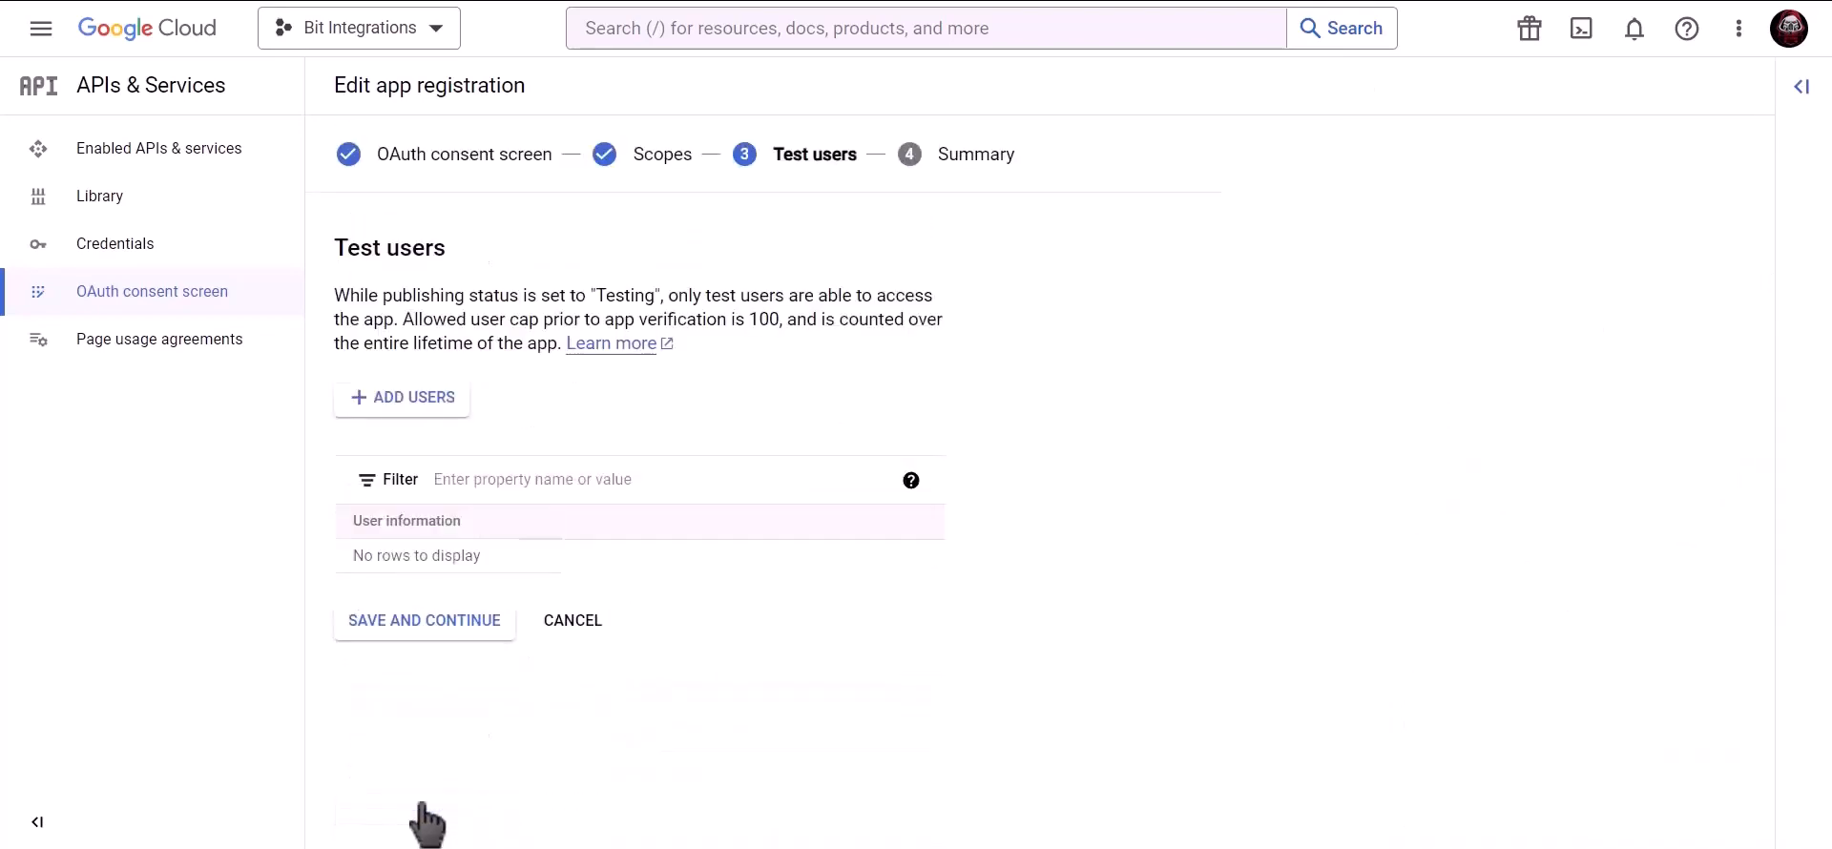
click(470, 631)
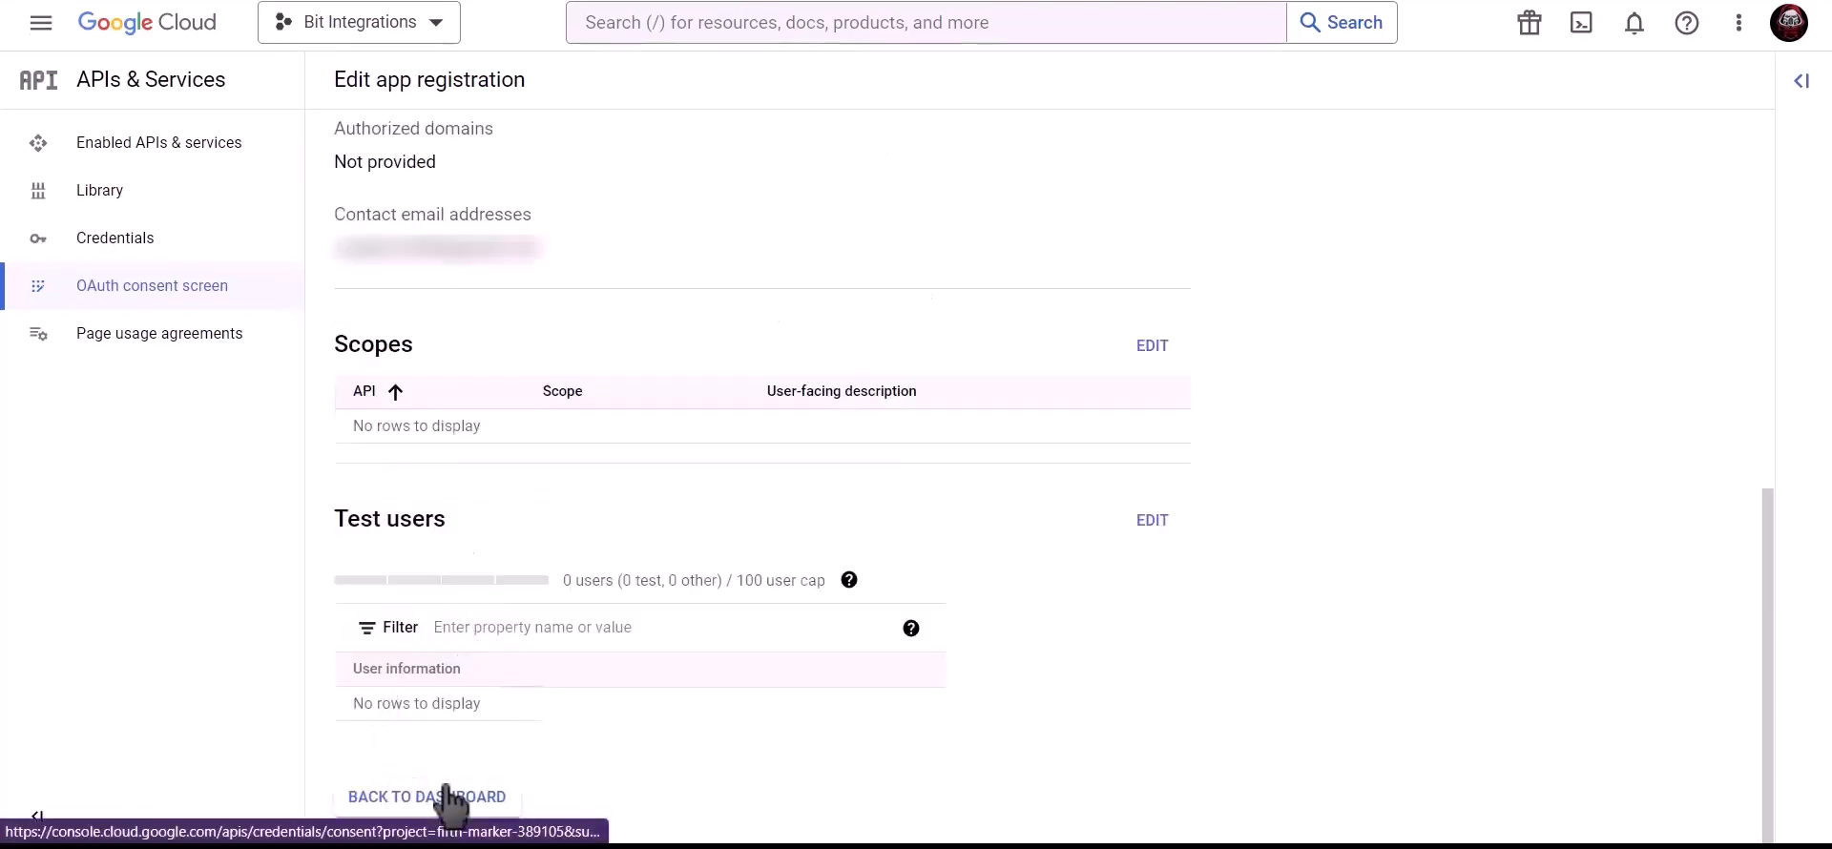
click(448, 802)
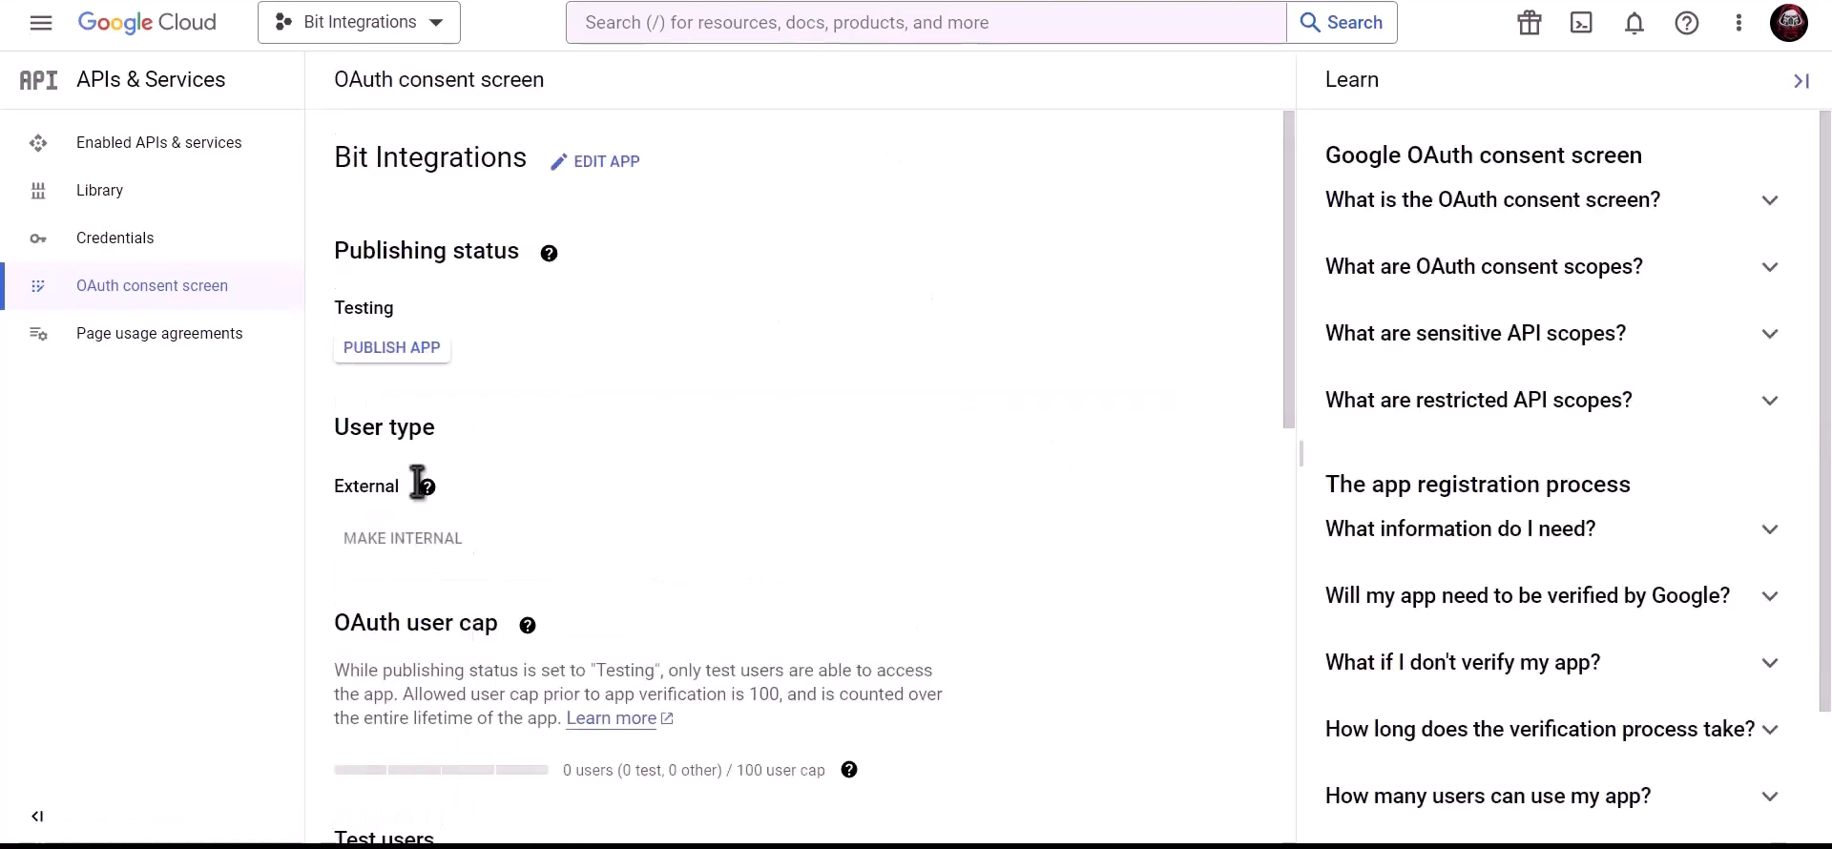
click(239, 250)
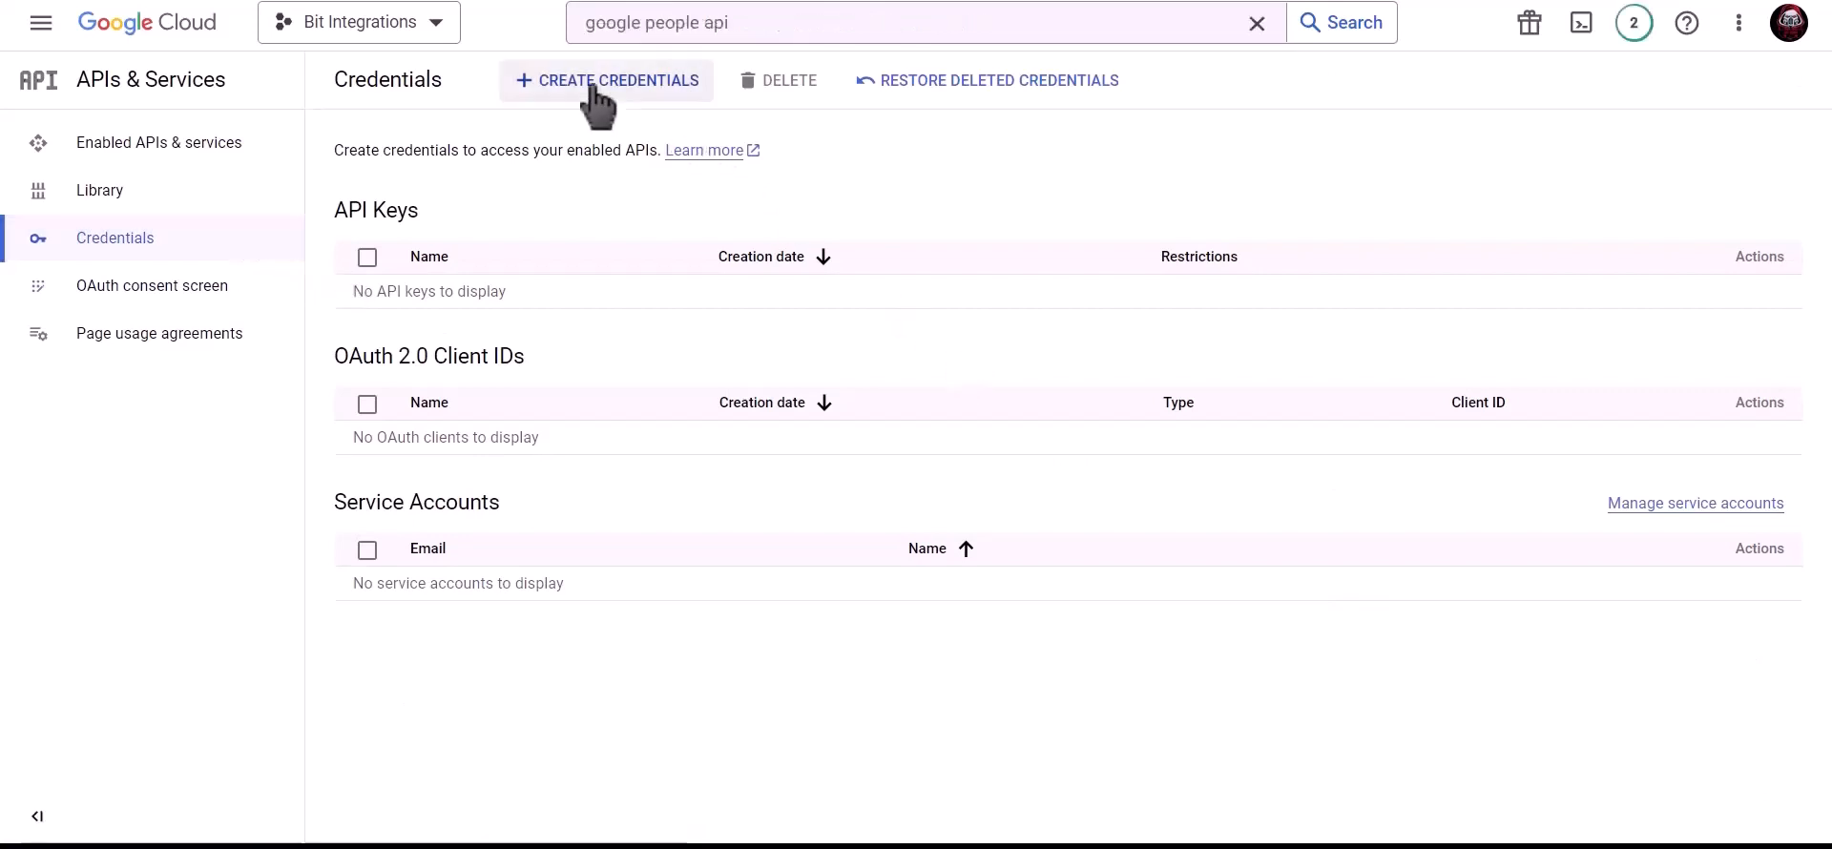
- Create a Web application OAuth client ID named 'Bit Integrations'
click(622, 91)
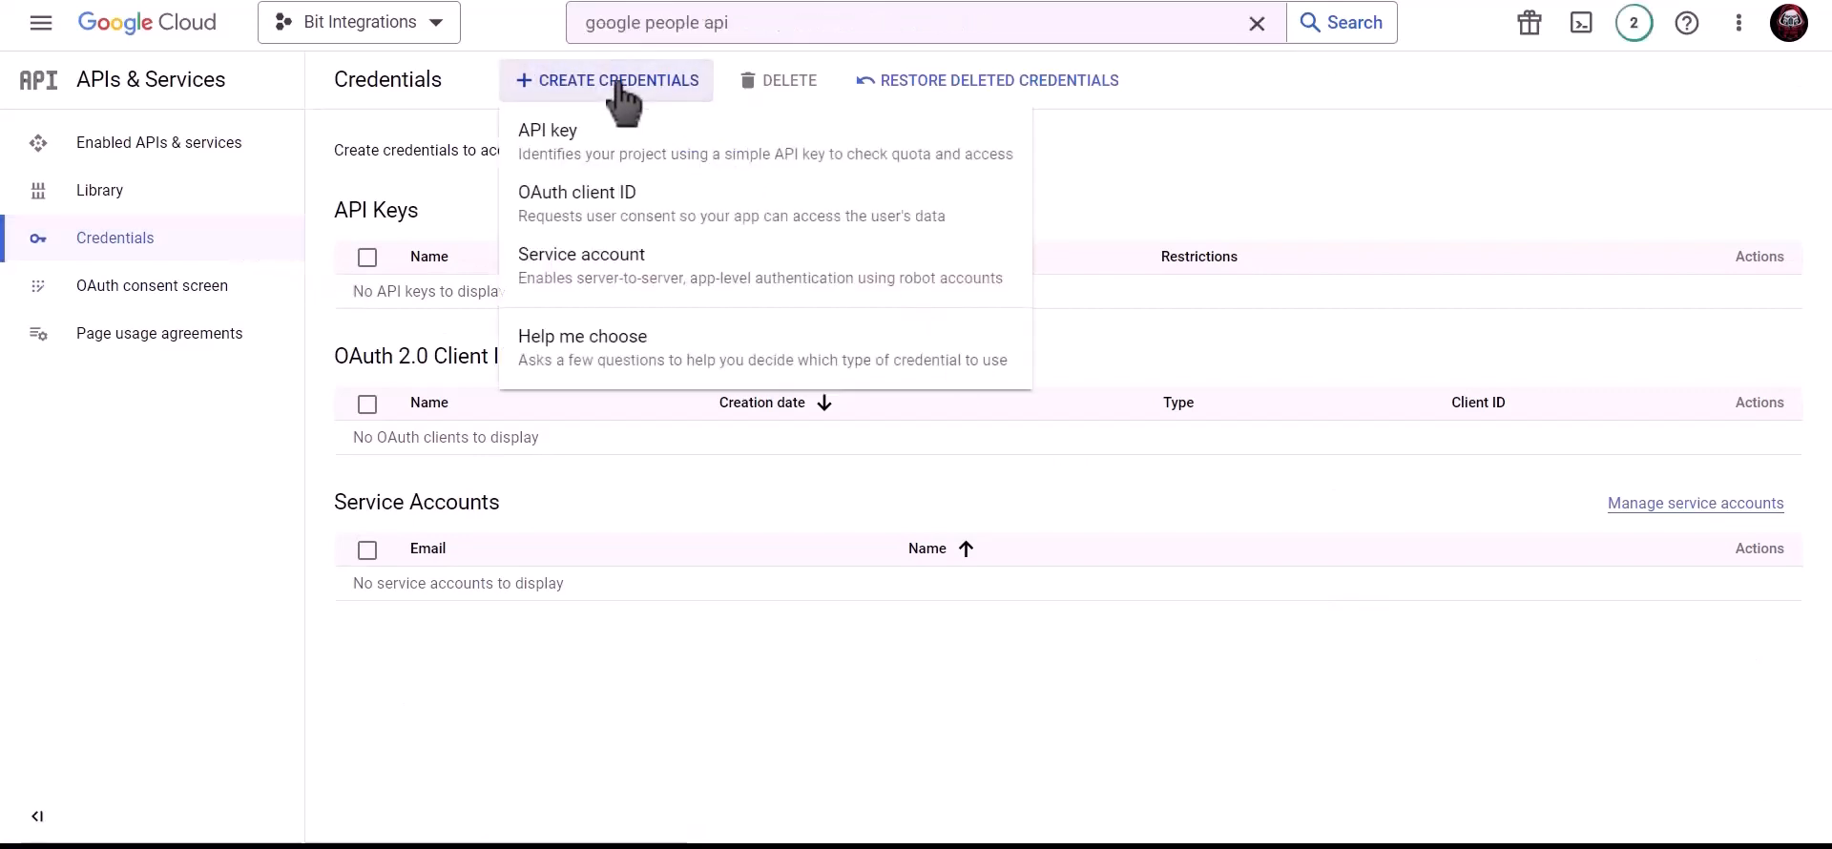
click(761, 227)
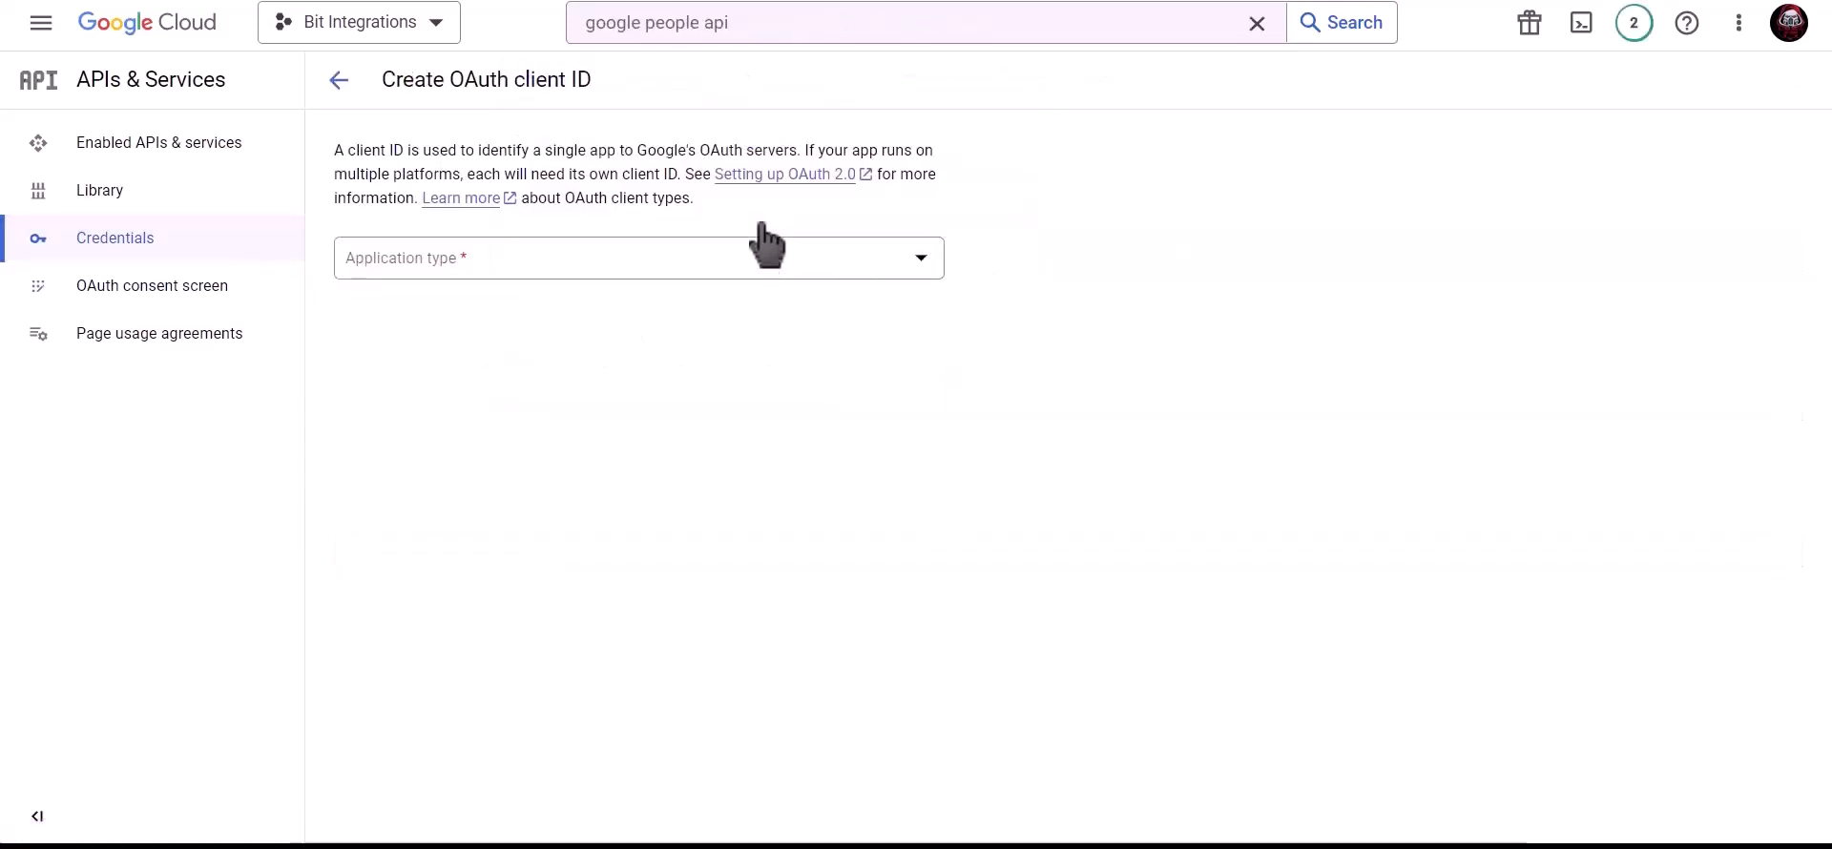
click(563, 260)
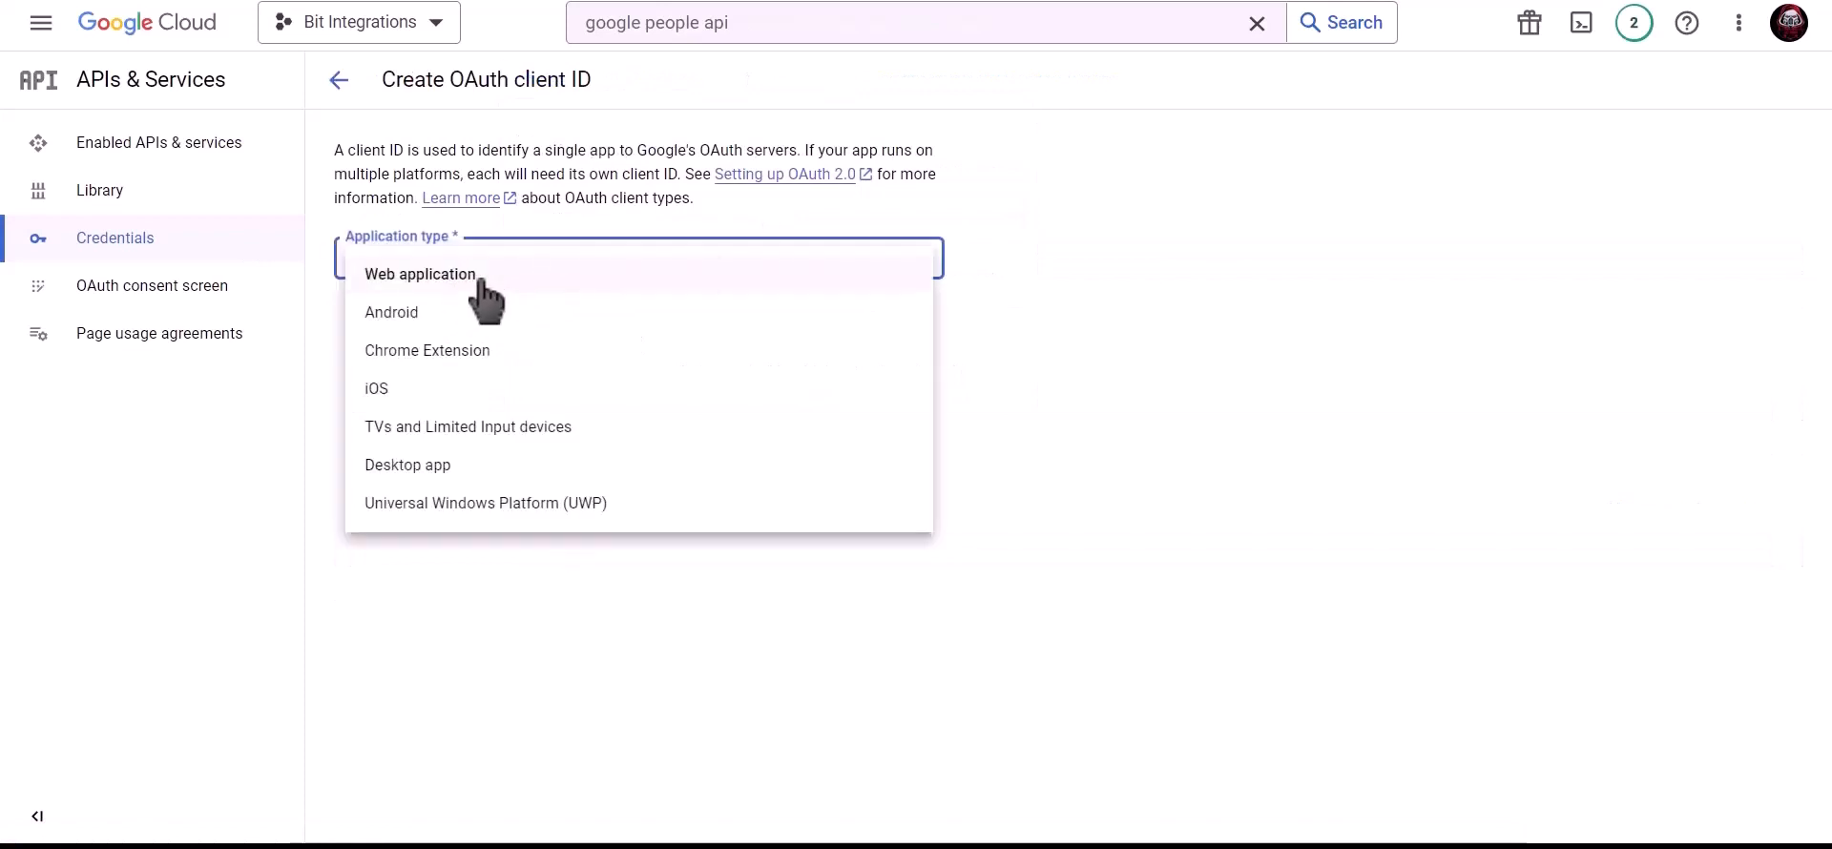
click(482, 276)
click(474, 322)
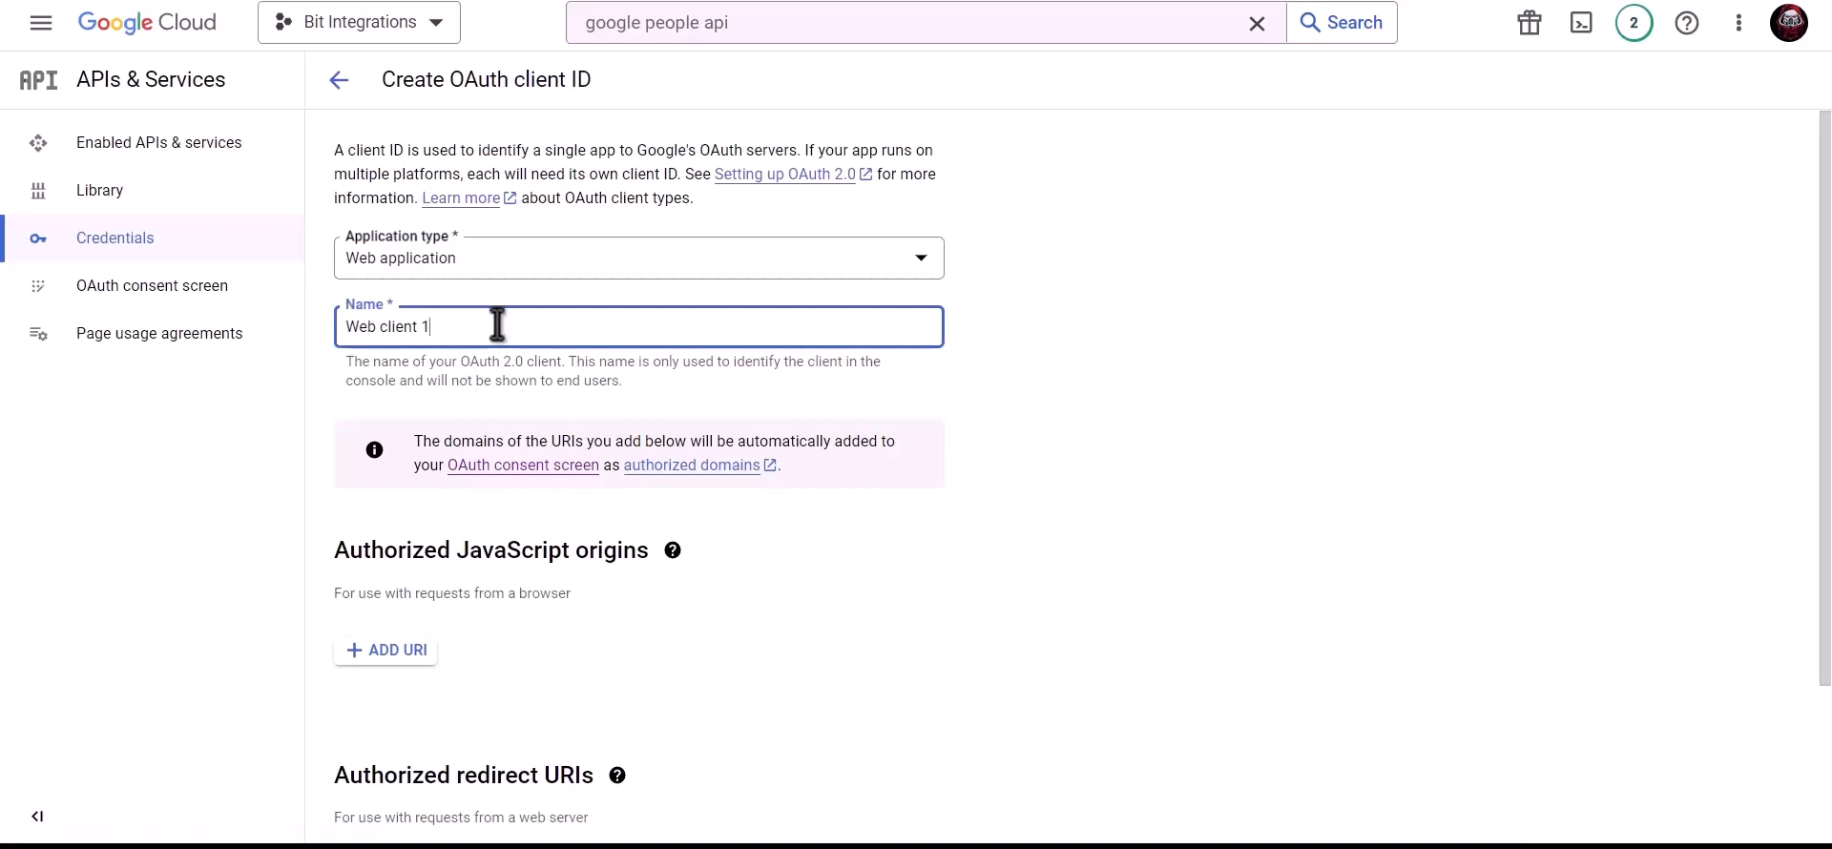
triple_click(540, 325)
text(Bit Integrations)
scroll(540, 329, down, 2)
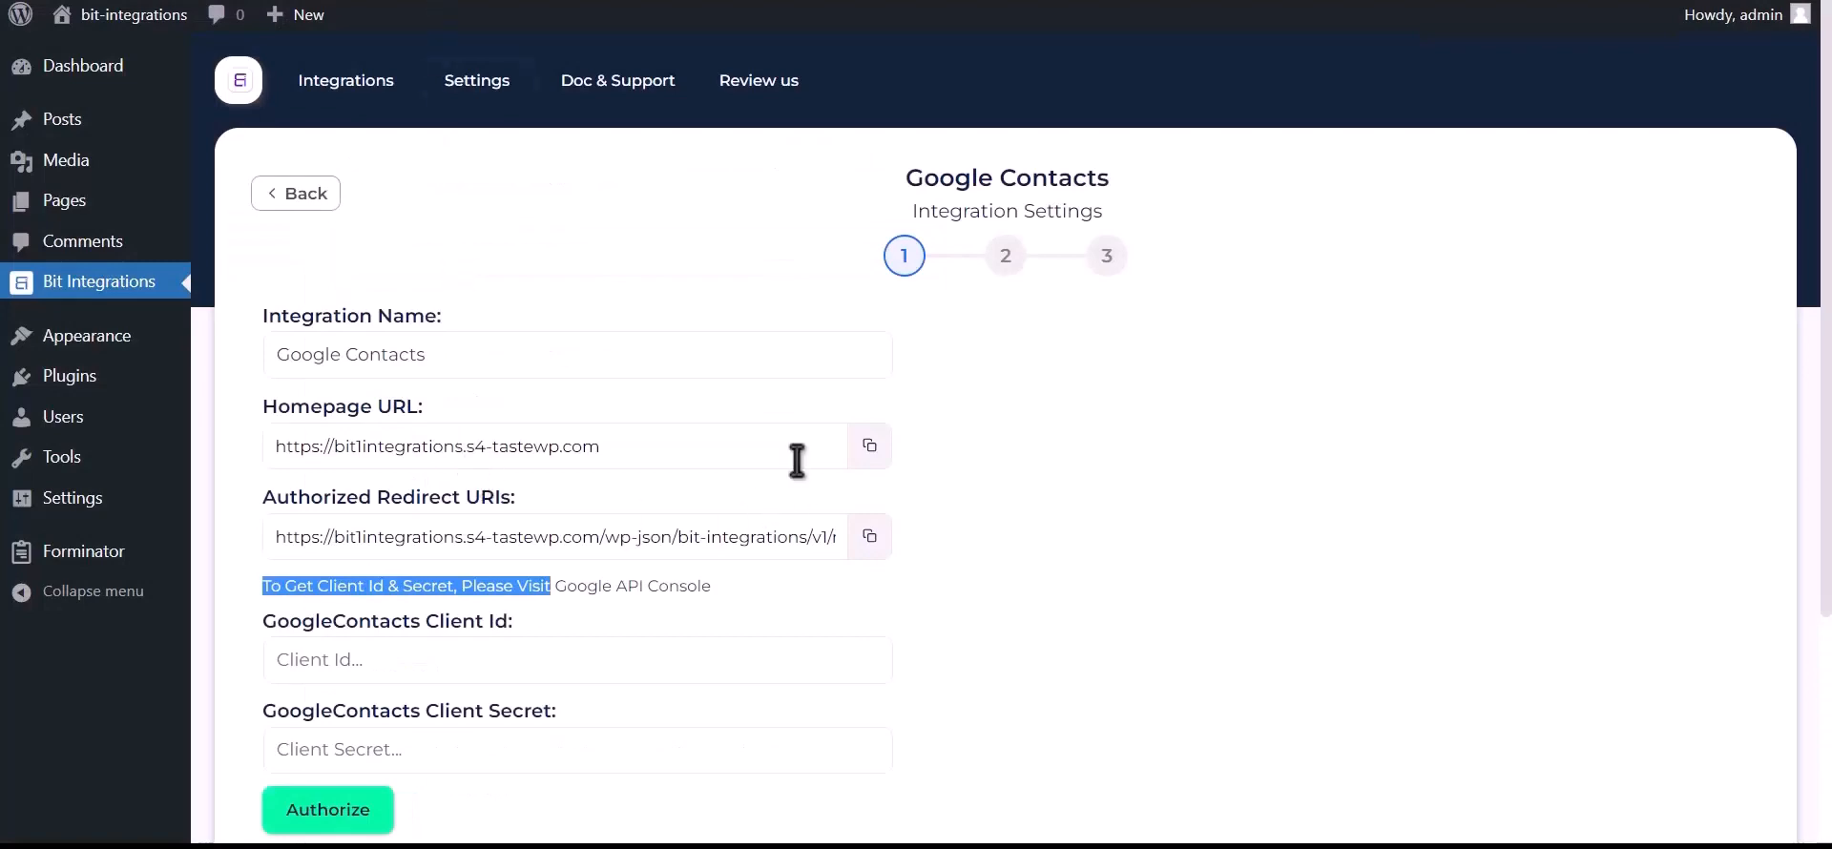
click(869, 445)
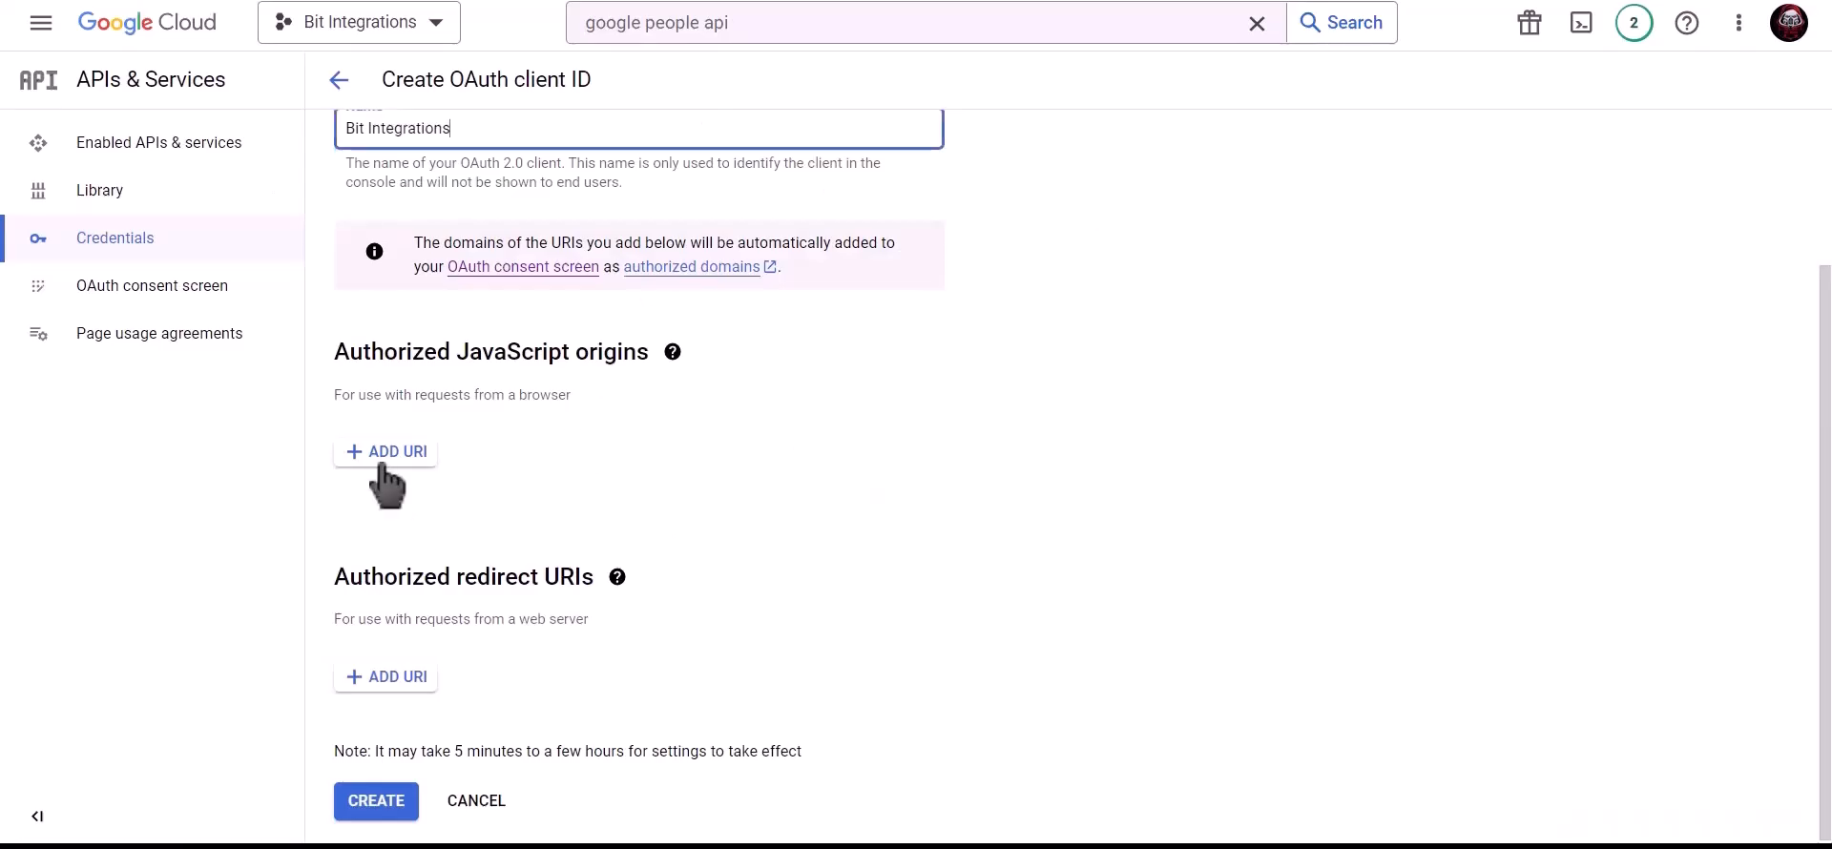
click(380, 454)
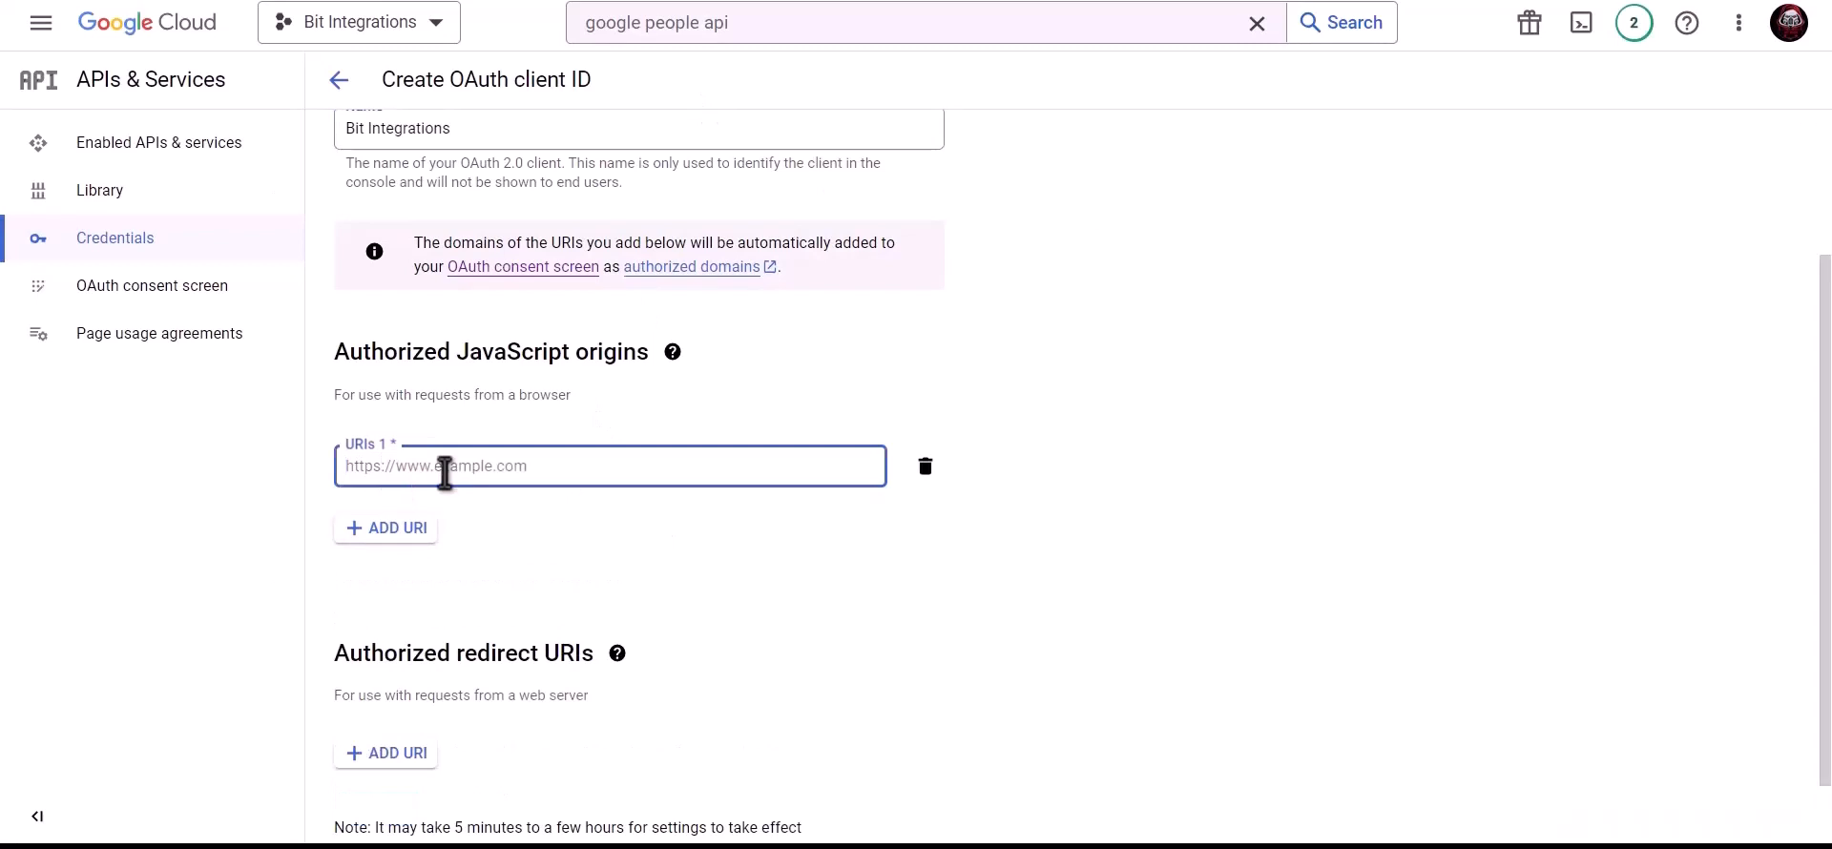
key(ctrl+v)
click(553, 521)
- Add the plugin's wp-json/bit-integrations/v1/redirect URL as an authorized redirect URI
scroll(553, 520, down, 1)
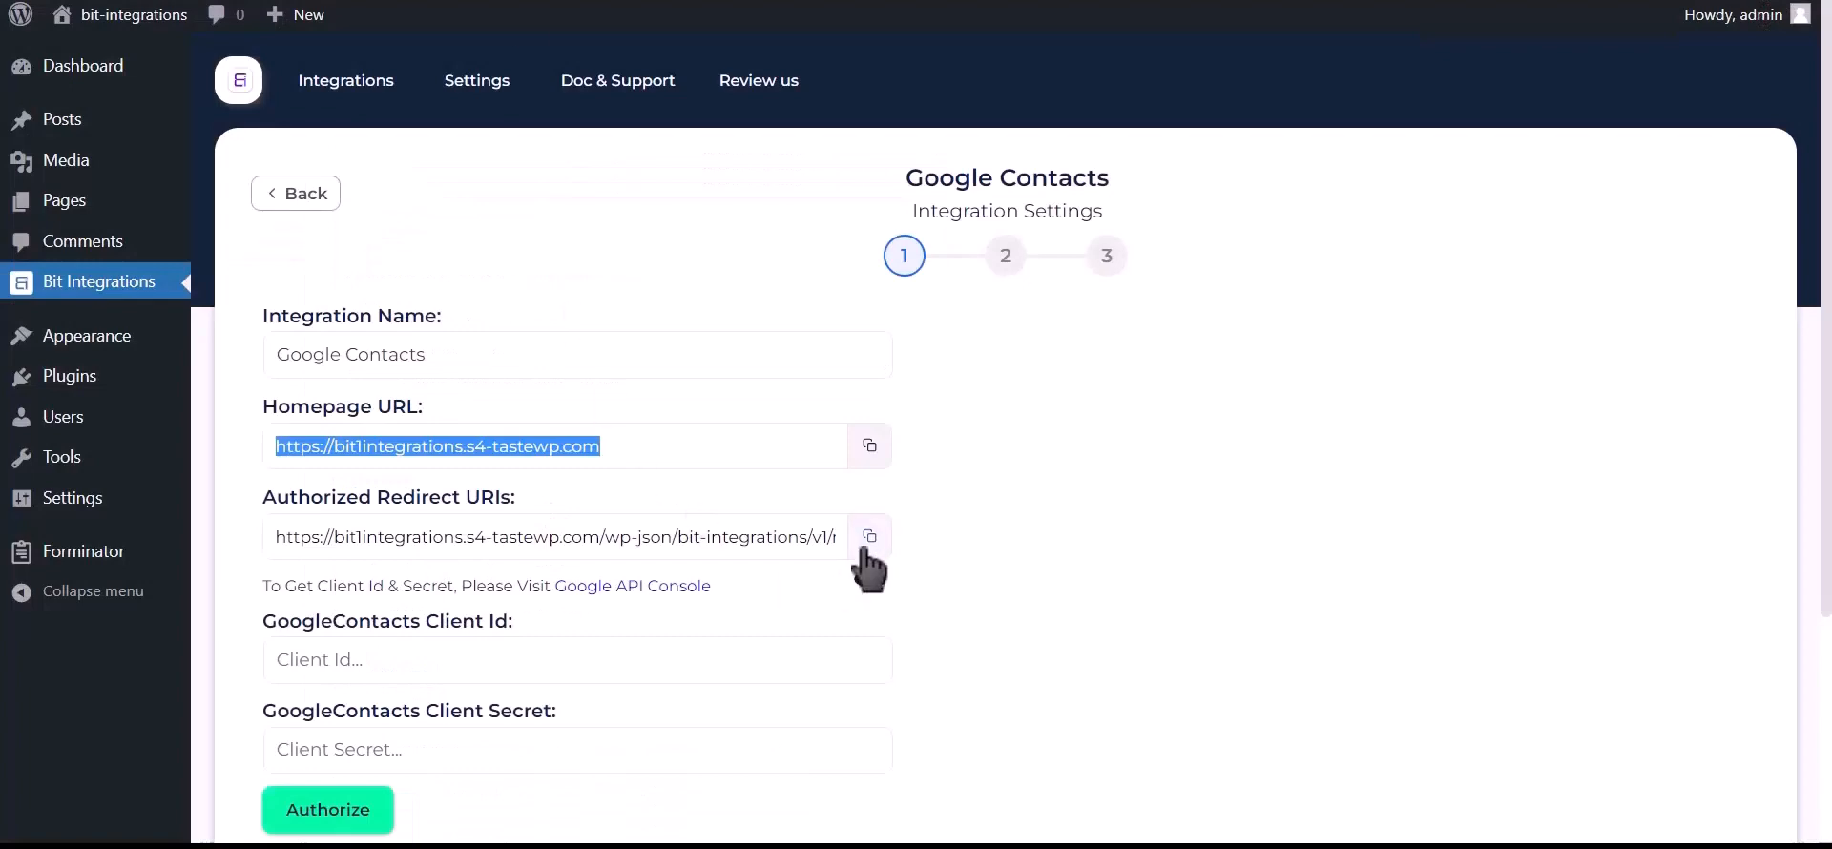
click(868, 537)
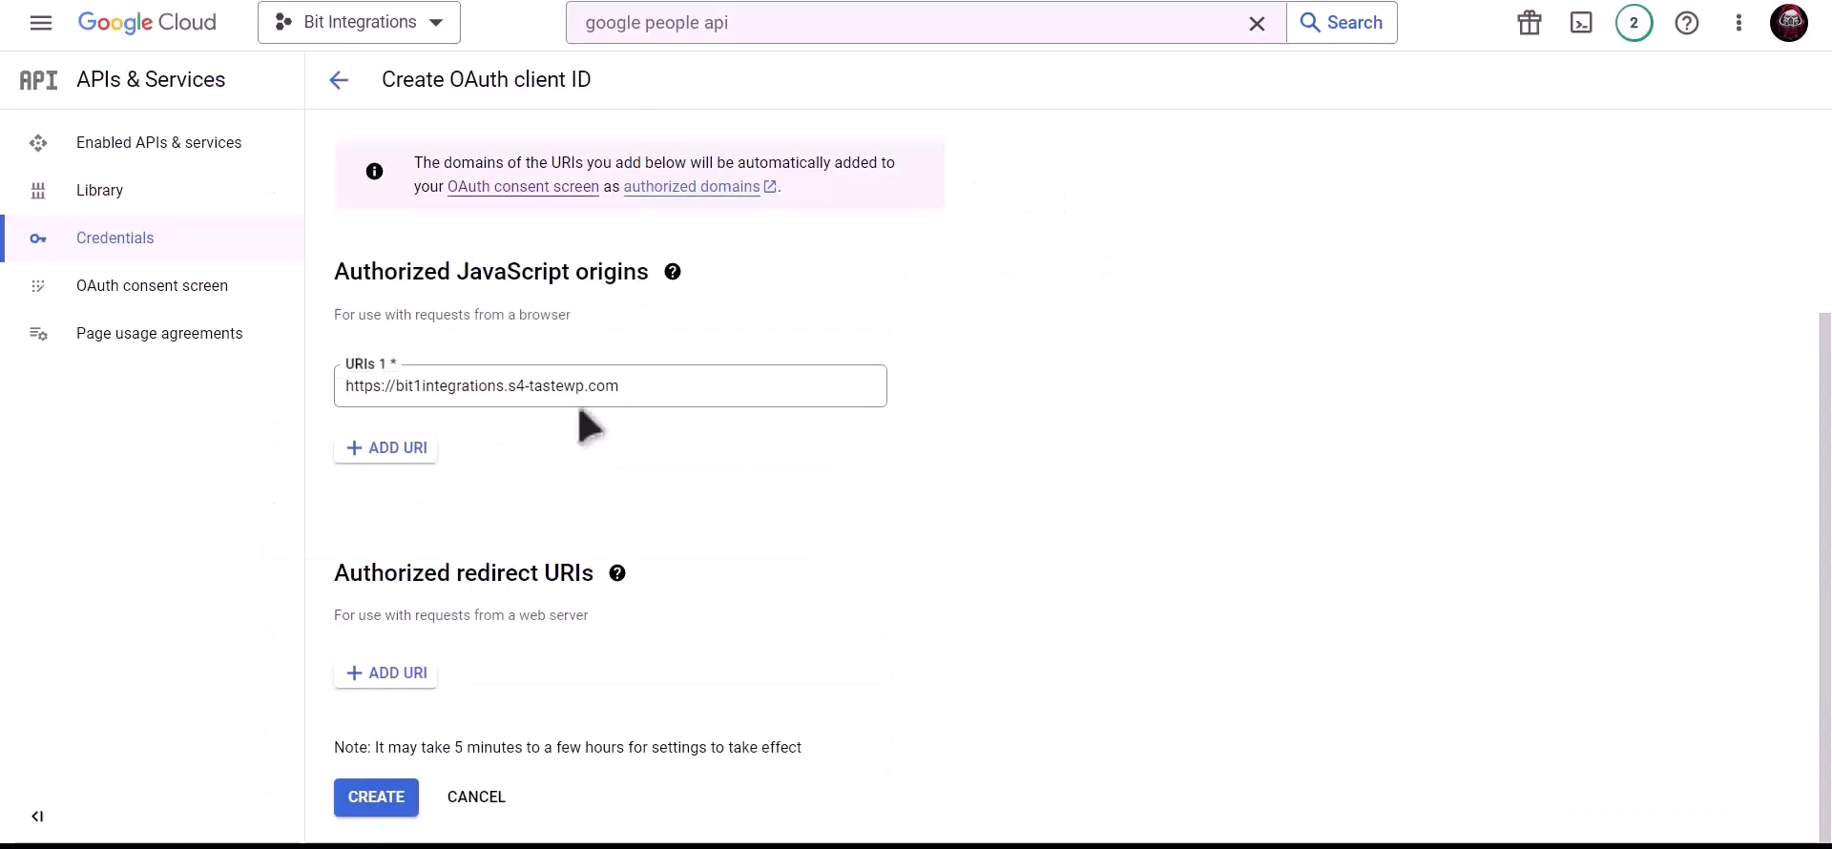
click(389, 673)
click(443, 689)
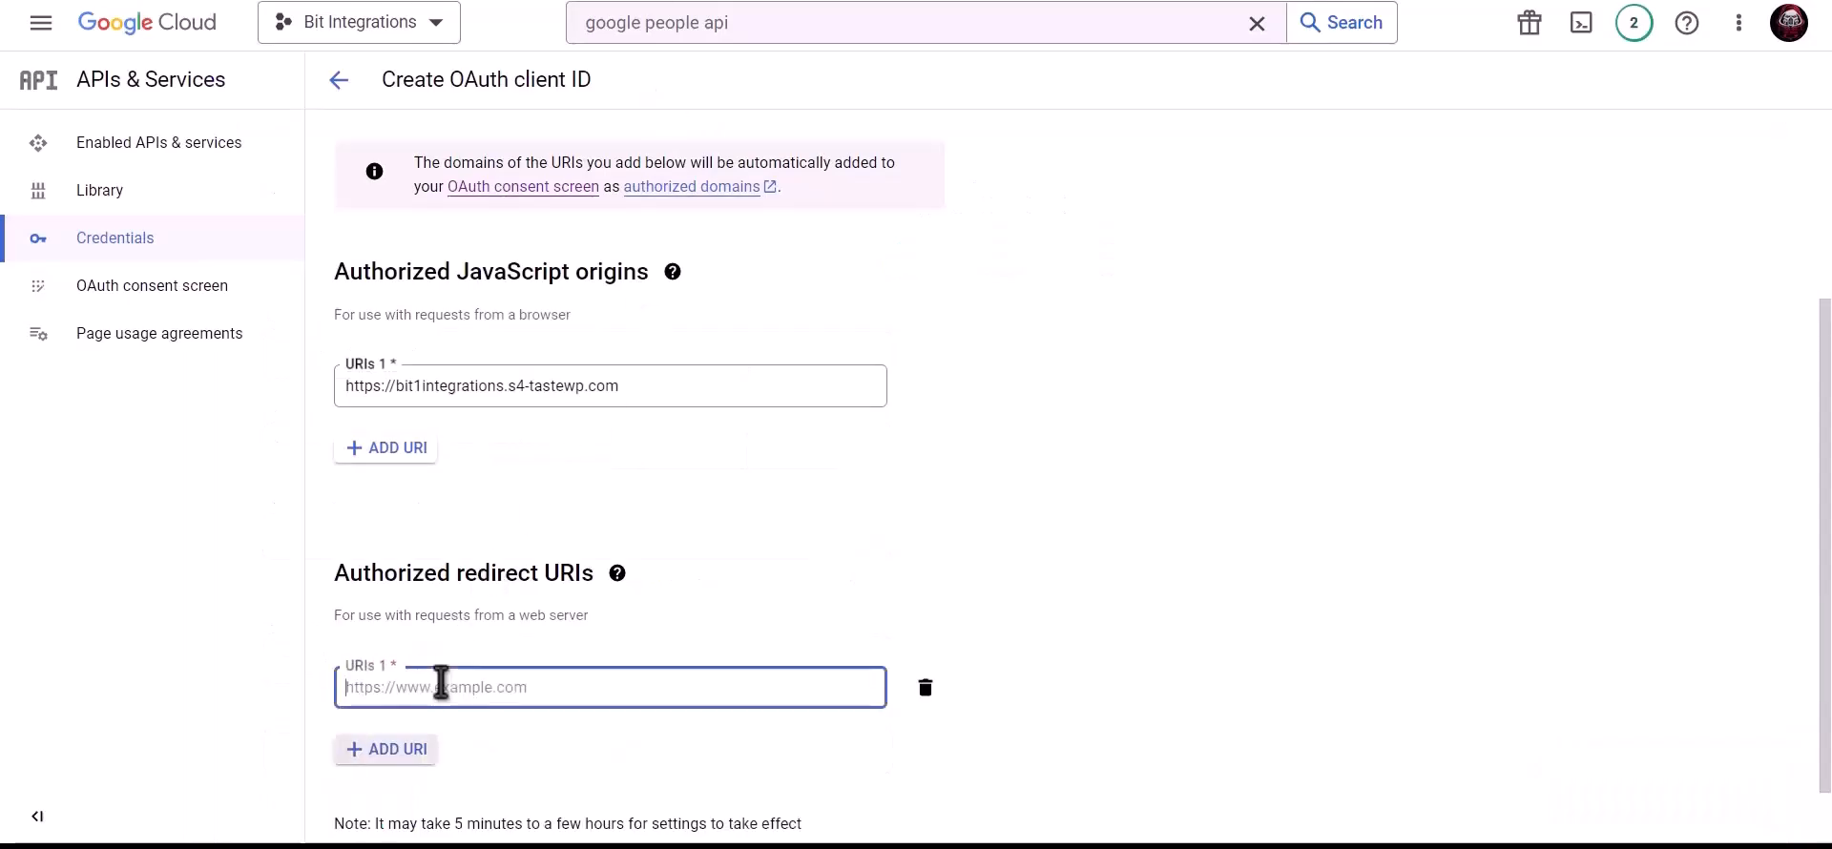
key(ctrl+v)
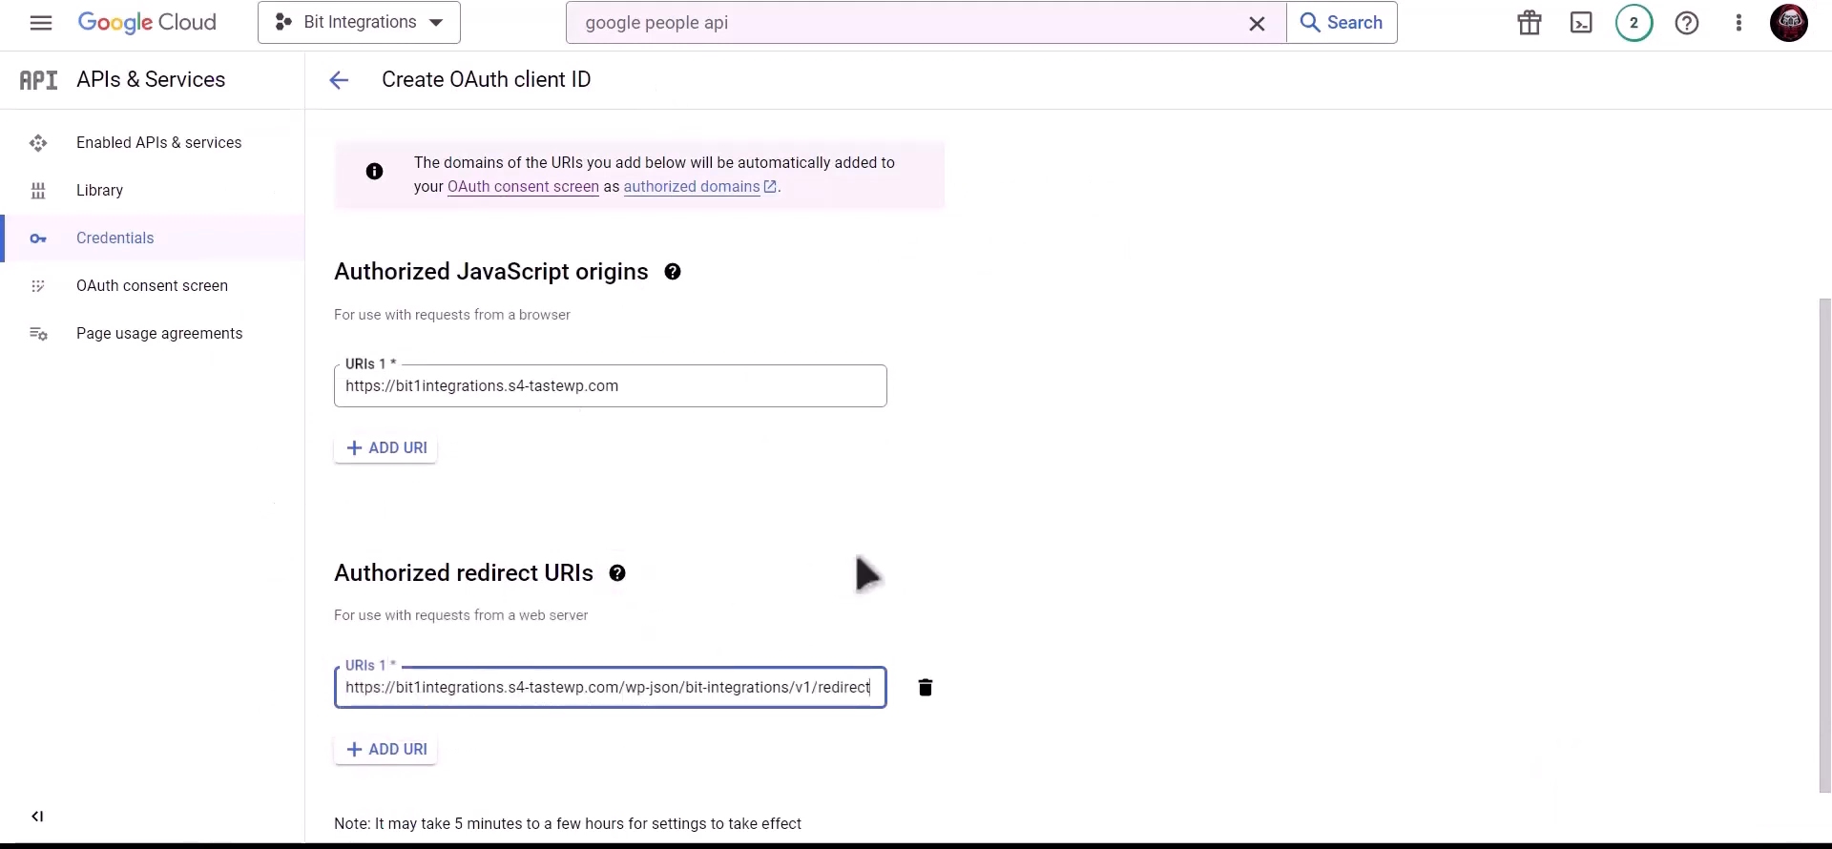
scroll(840, 482, down, 1)
- Create the OAuth client and paste its client ID into the plugin's Client Id field
click(398, 797)
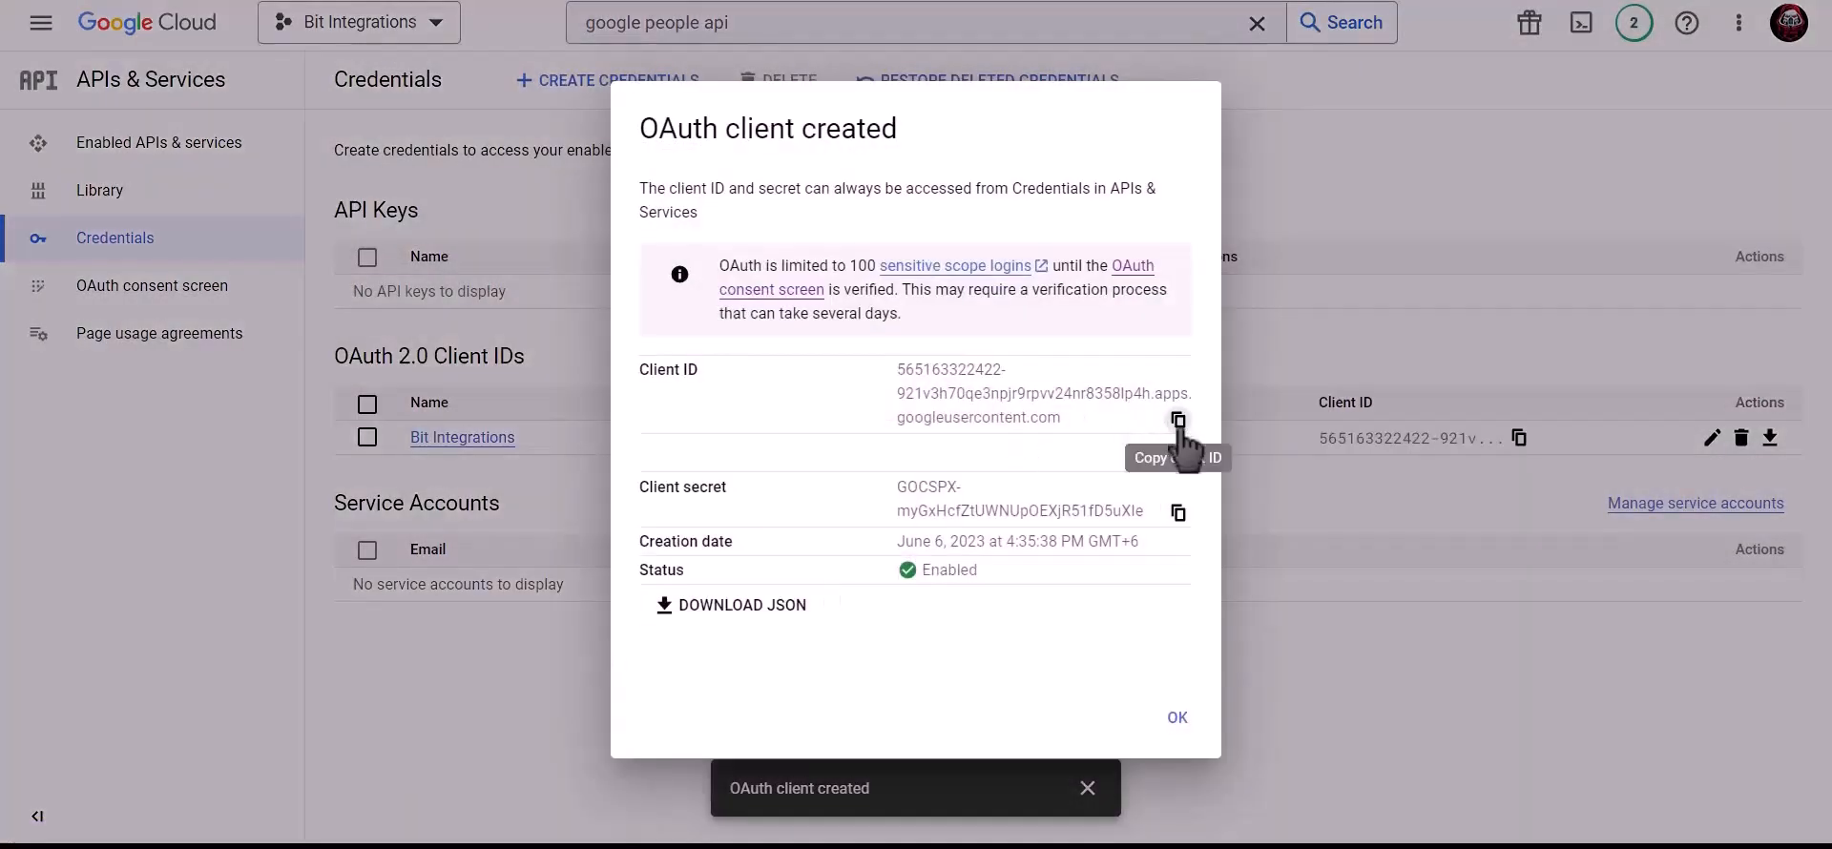
click(1178, 419)
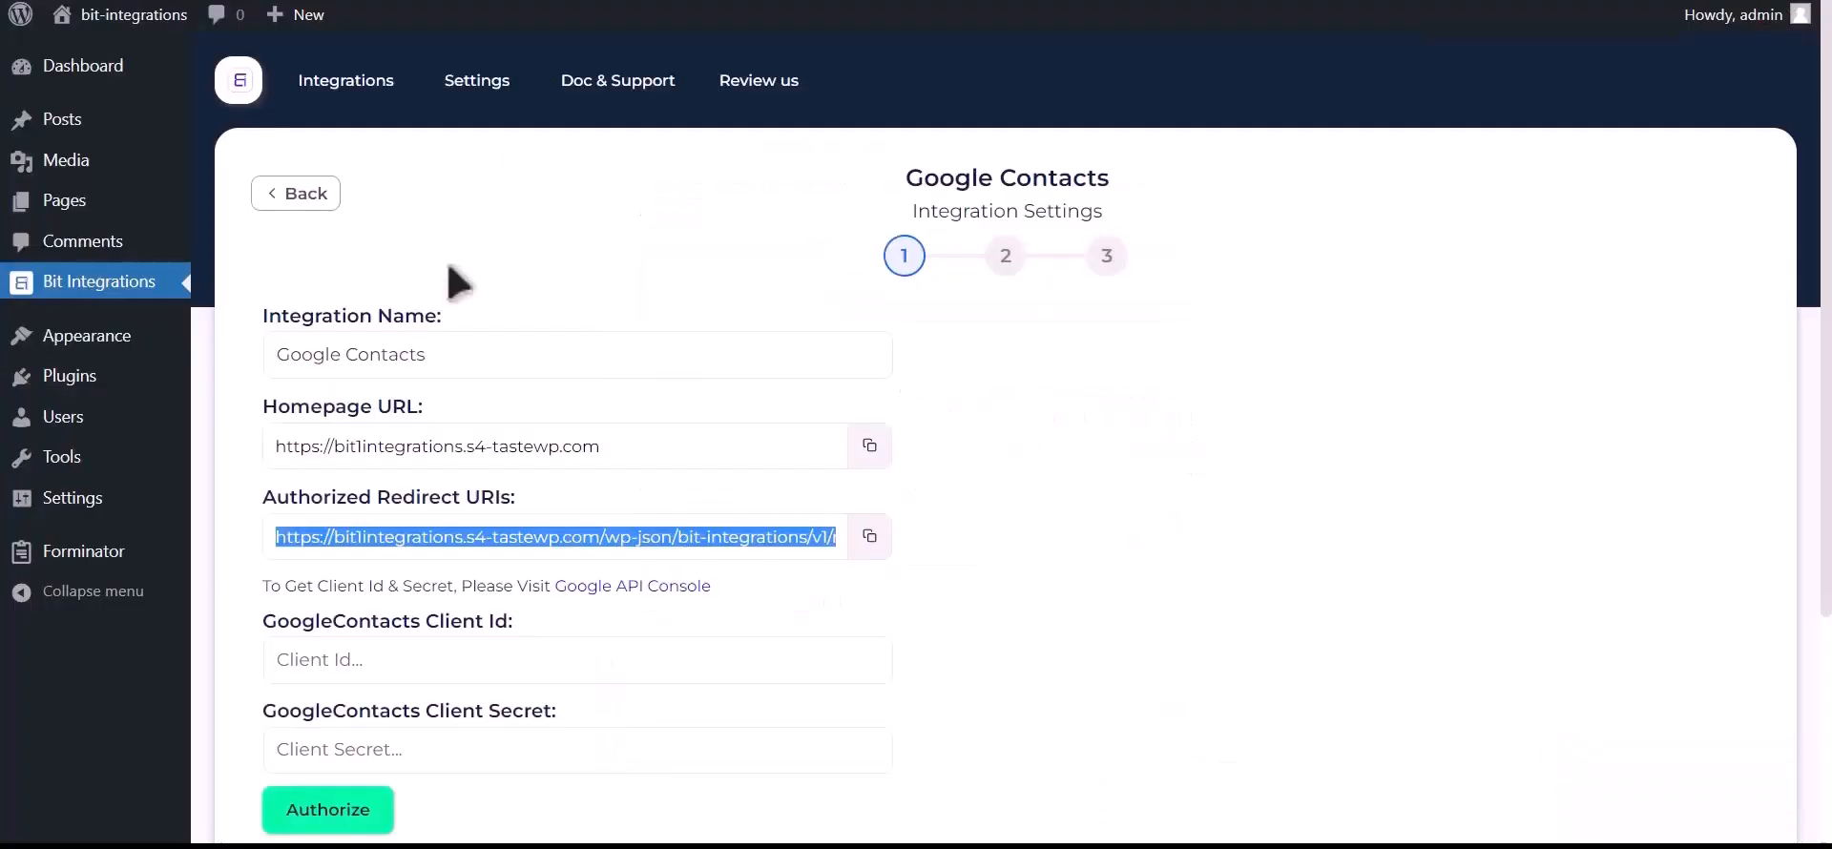
click(432, 659)
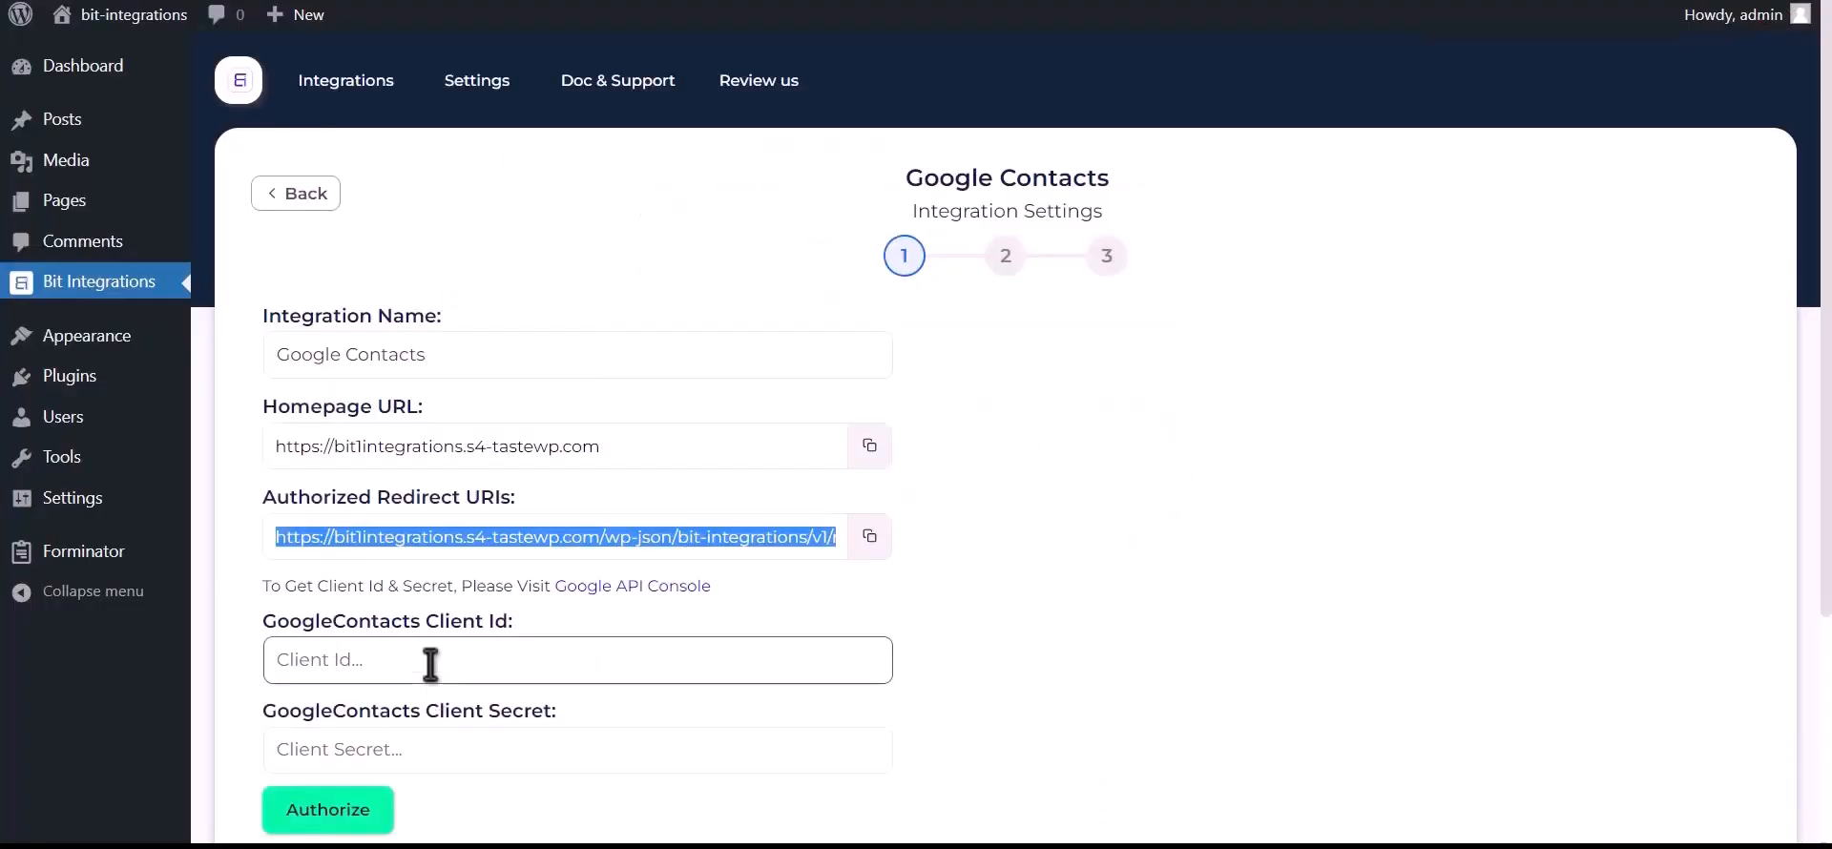
key(ctrl+v)
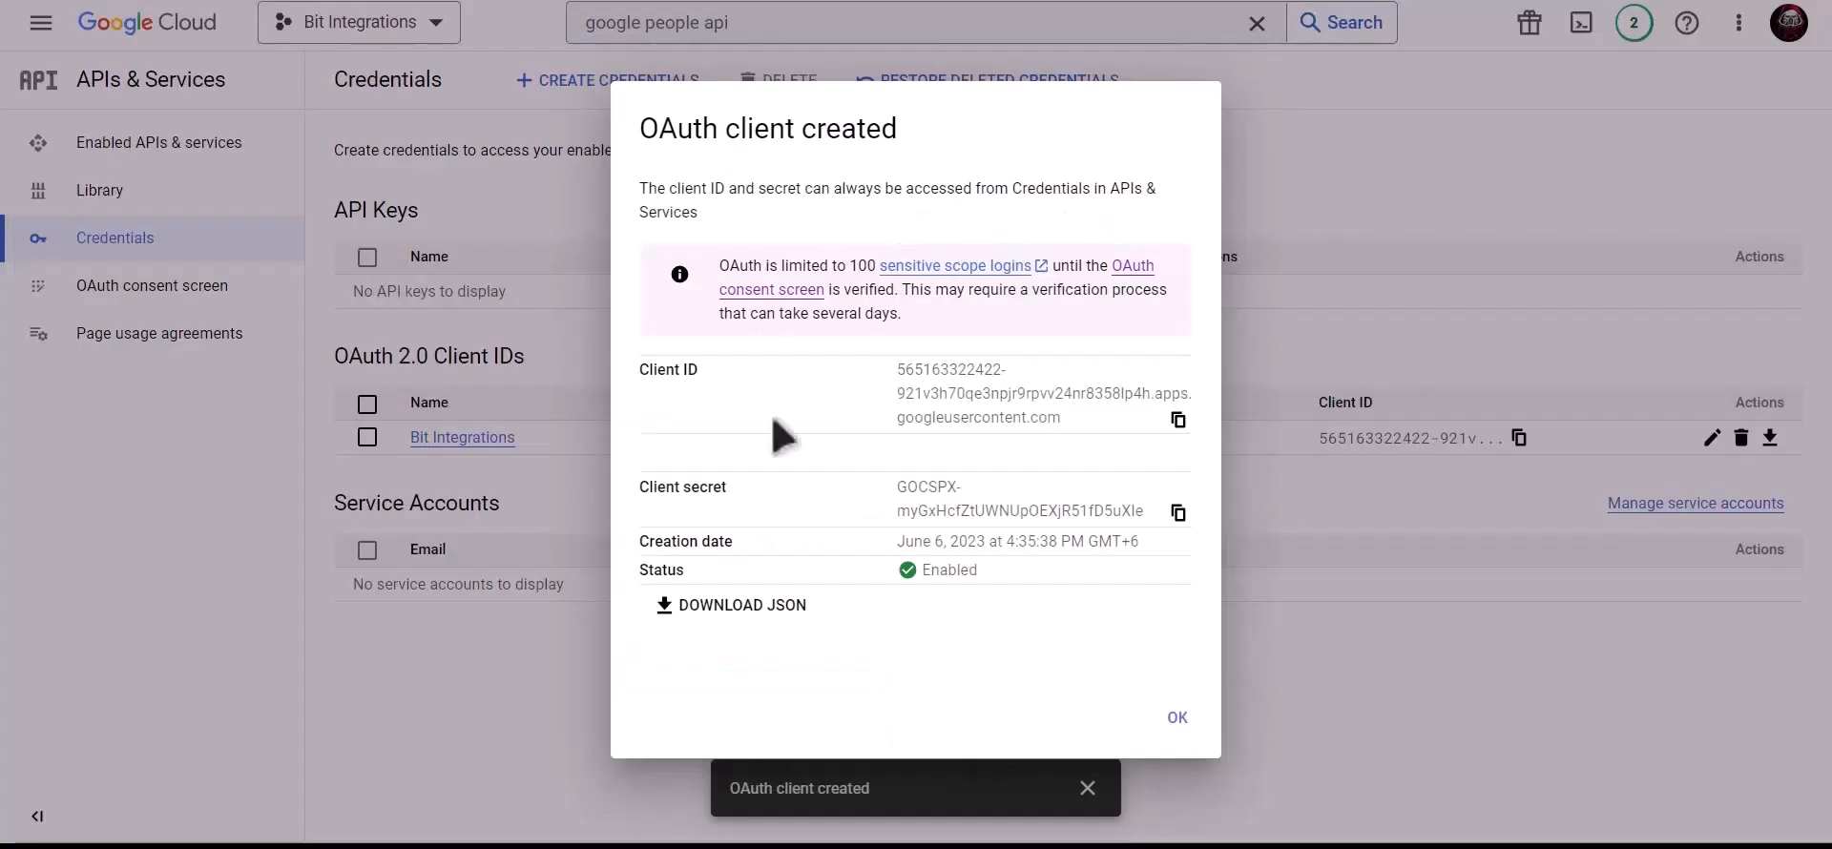
- Paste the client secret into the plugin's Client Secret field and start authorization
click(1179, 513)
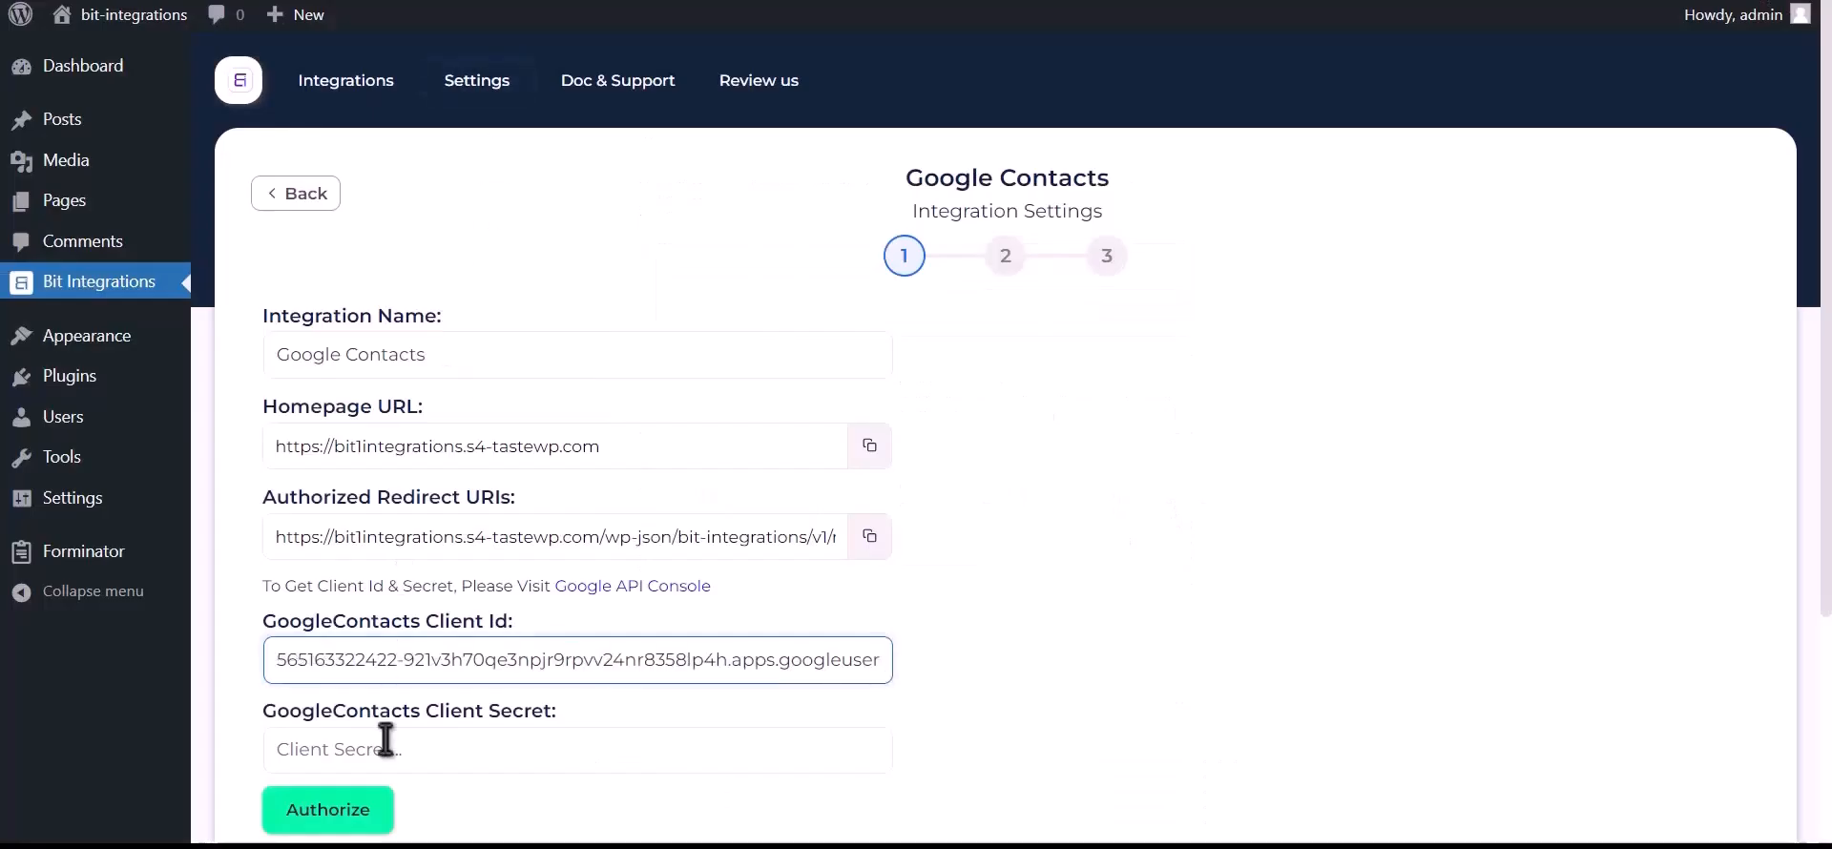
click(385, 739)
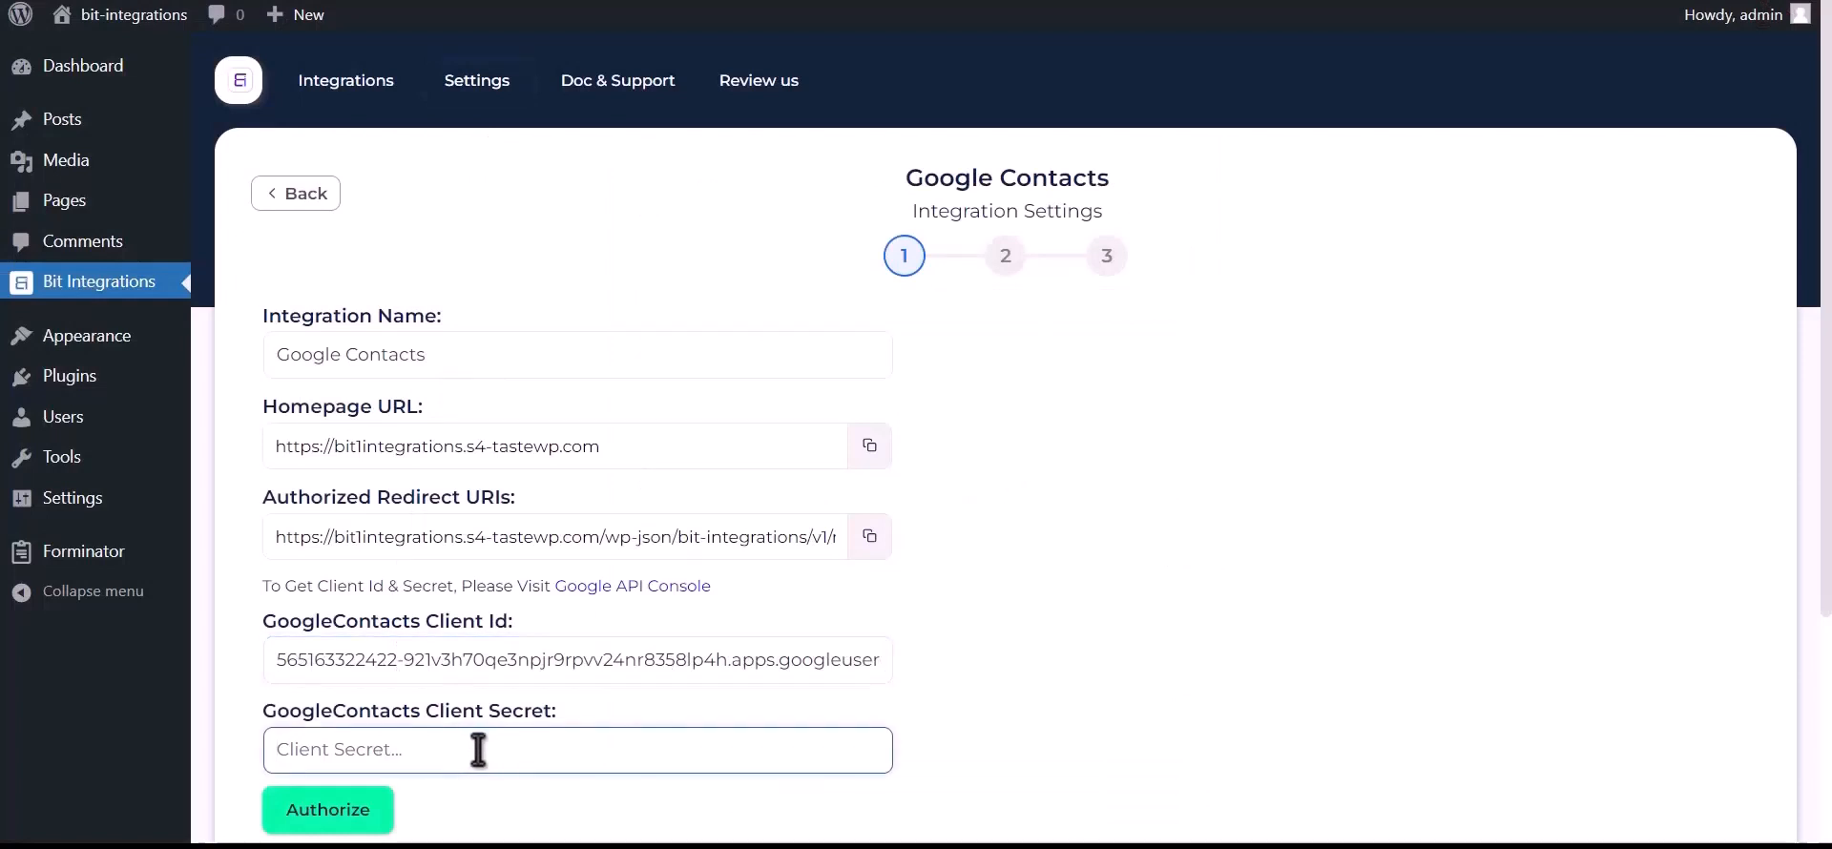
key(ctrl+v)
click(365, 810)
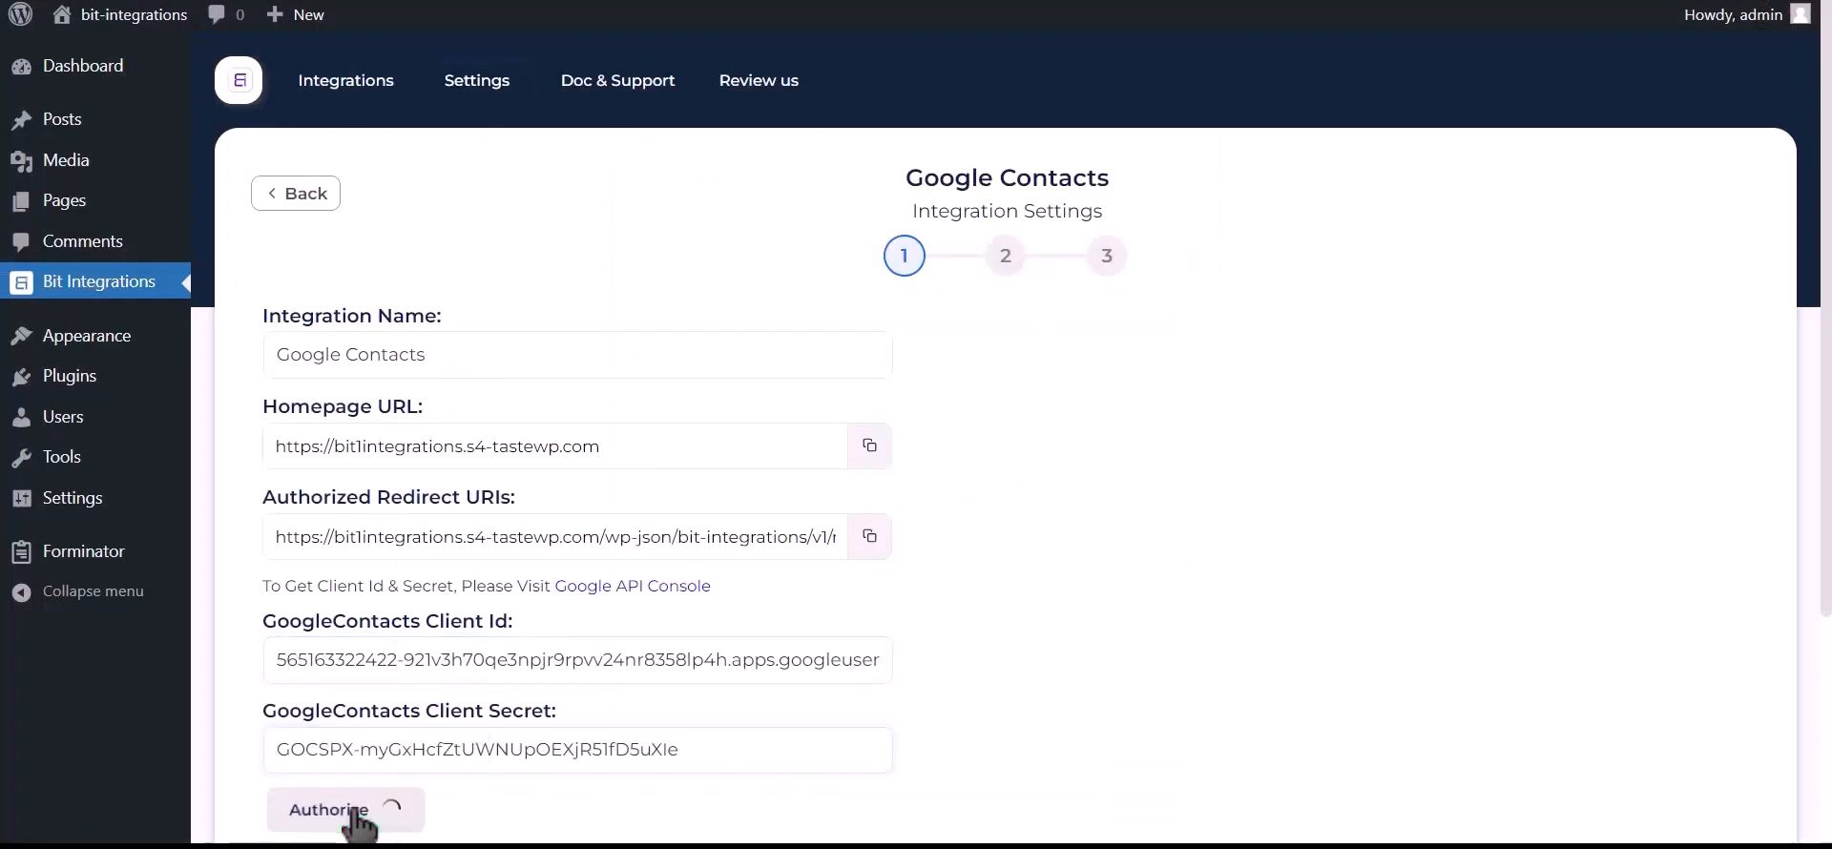
- Authorize s4-tastewp.com with the chosen Google account, past the unverified-app warning, to manage Google Contacts
click(274, 186)
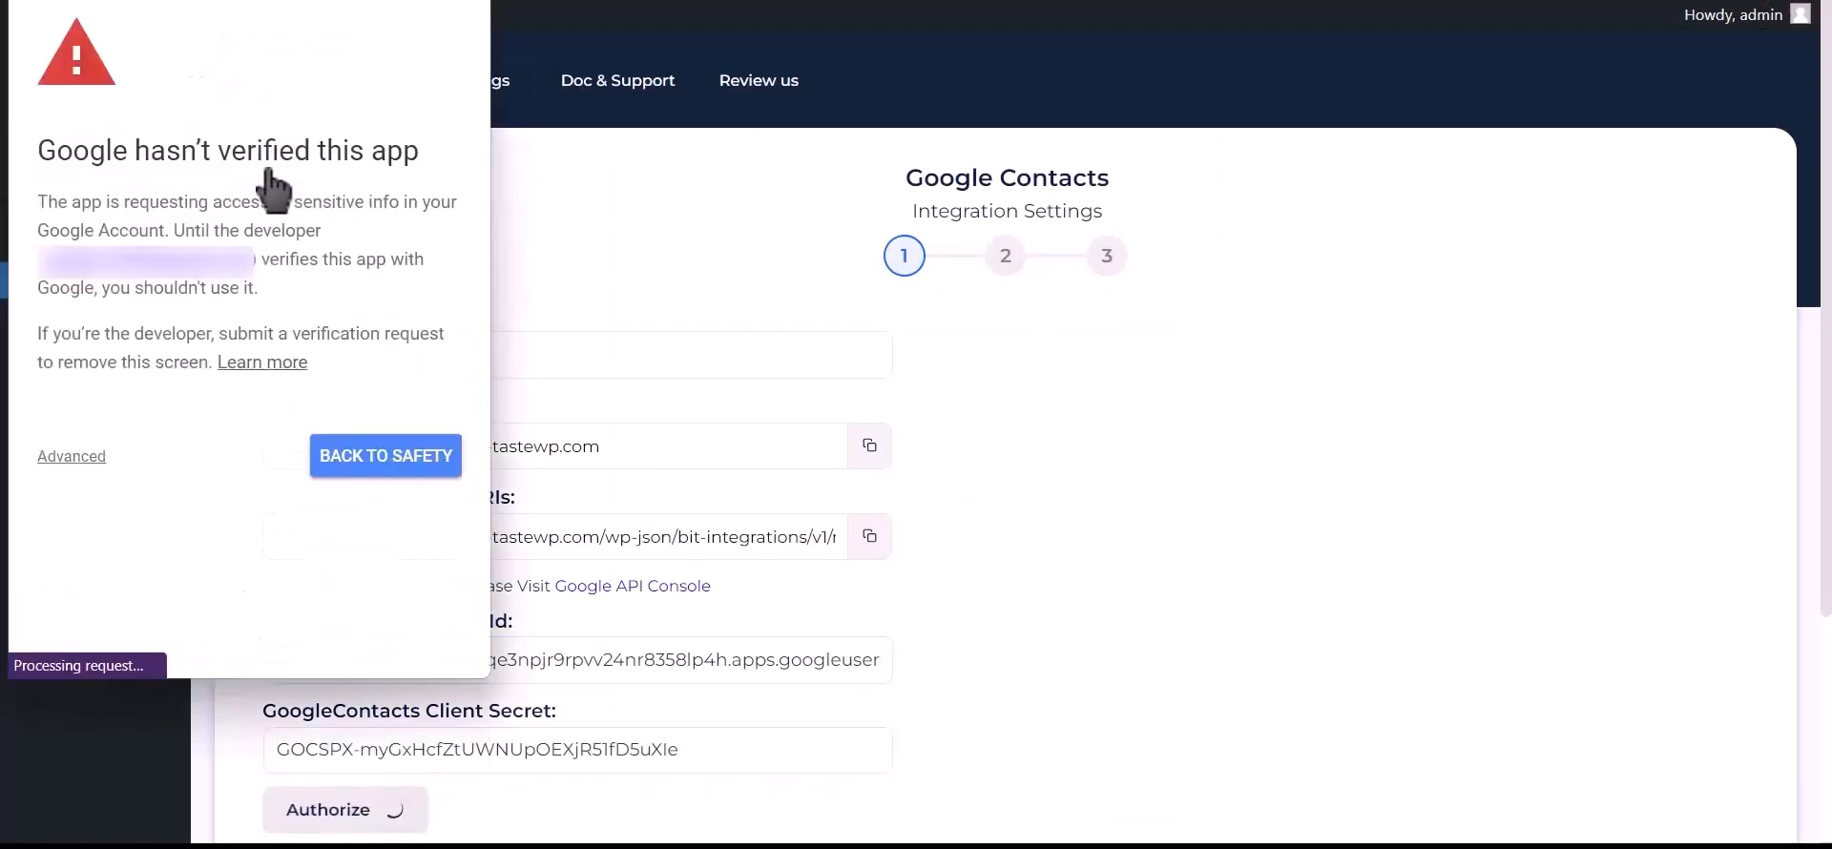
click(74, 458)
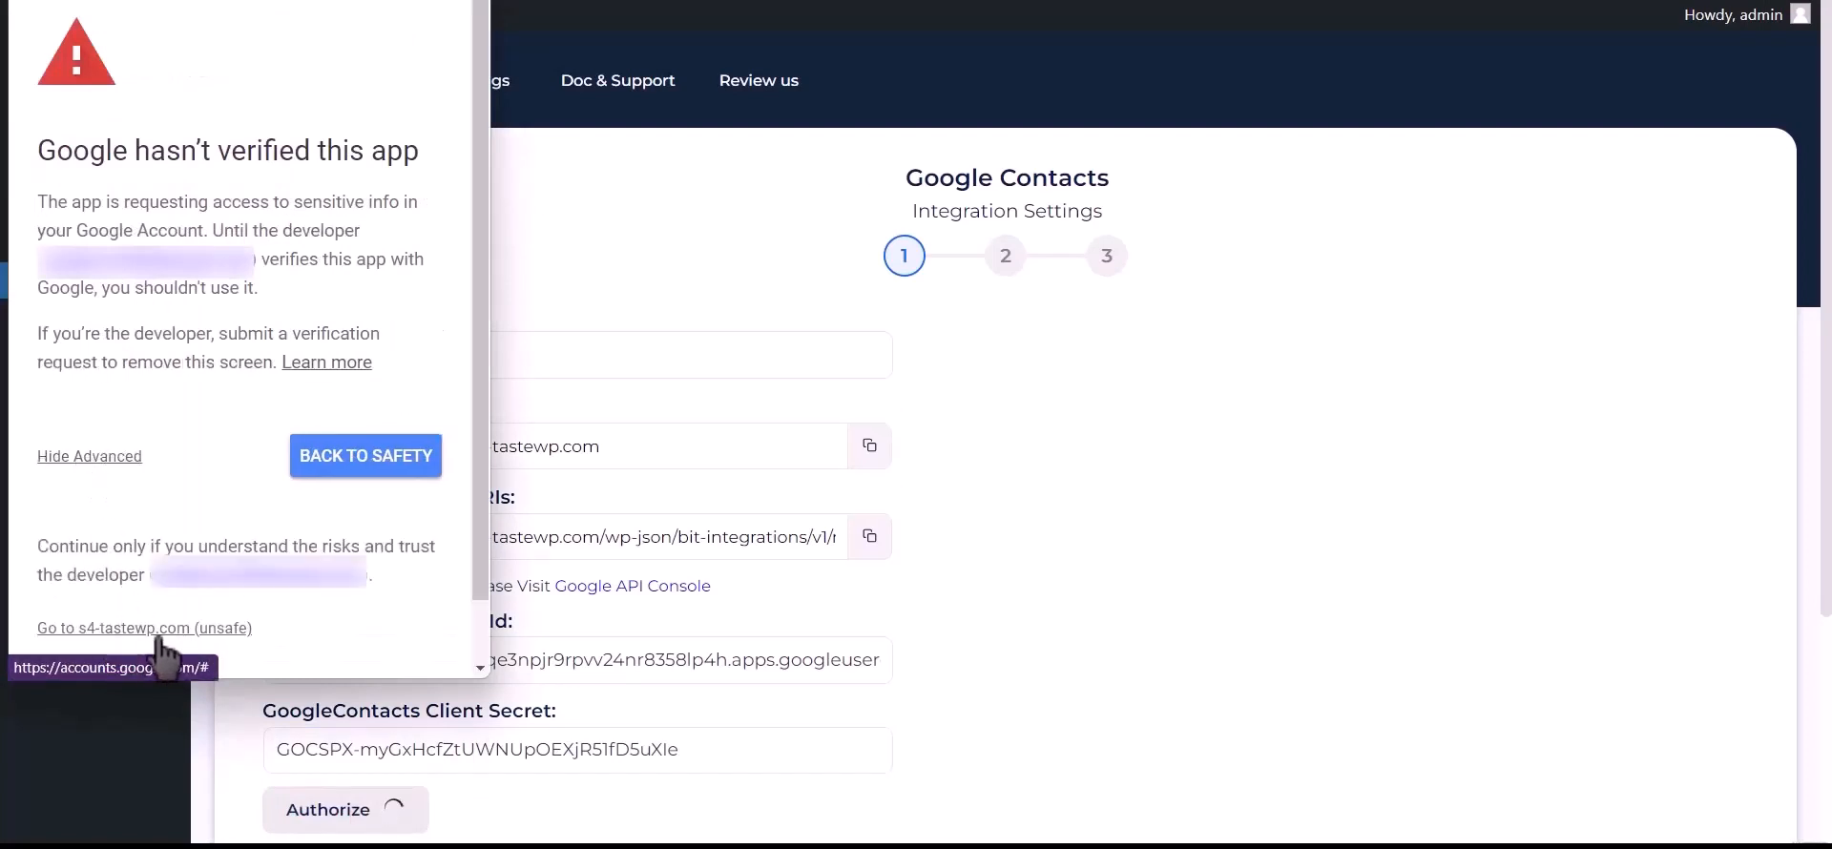
click(198, 630)
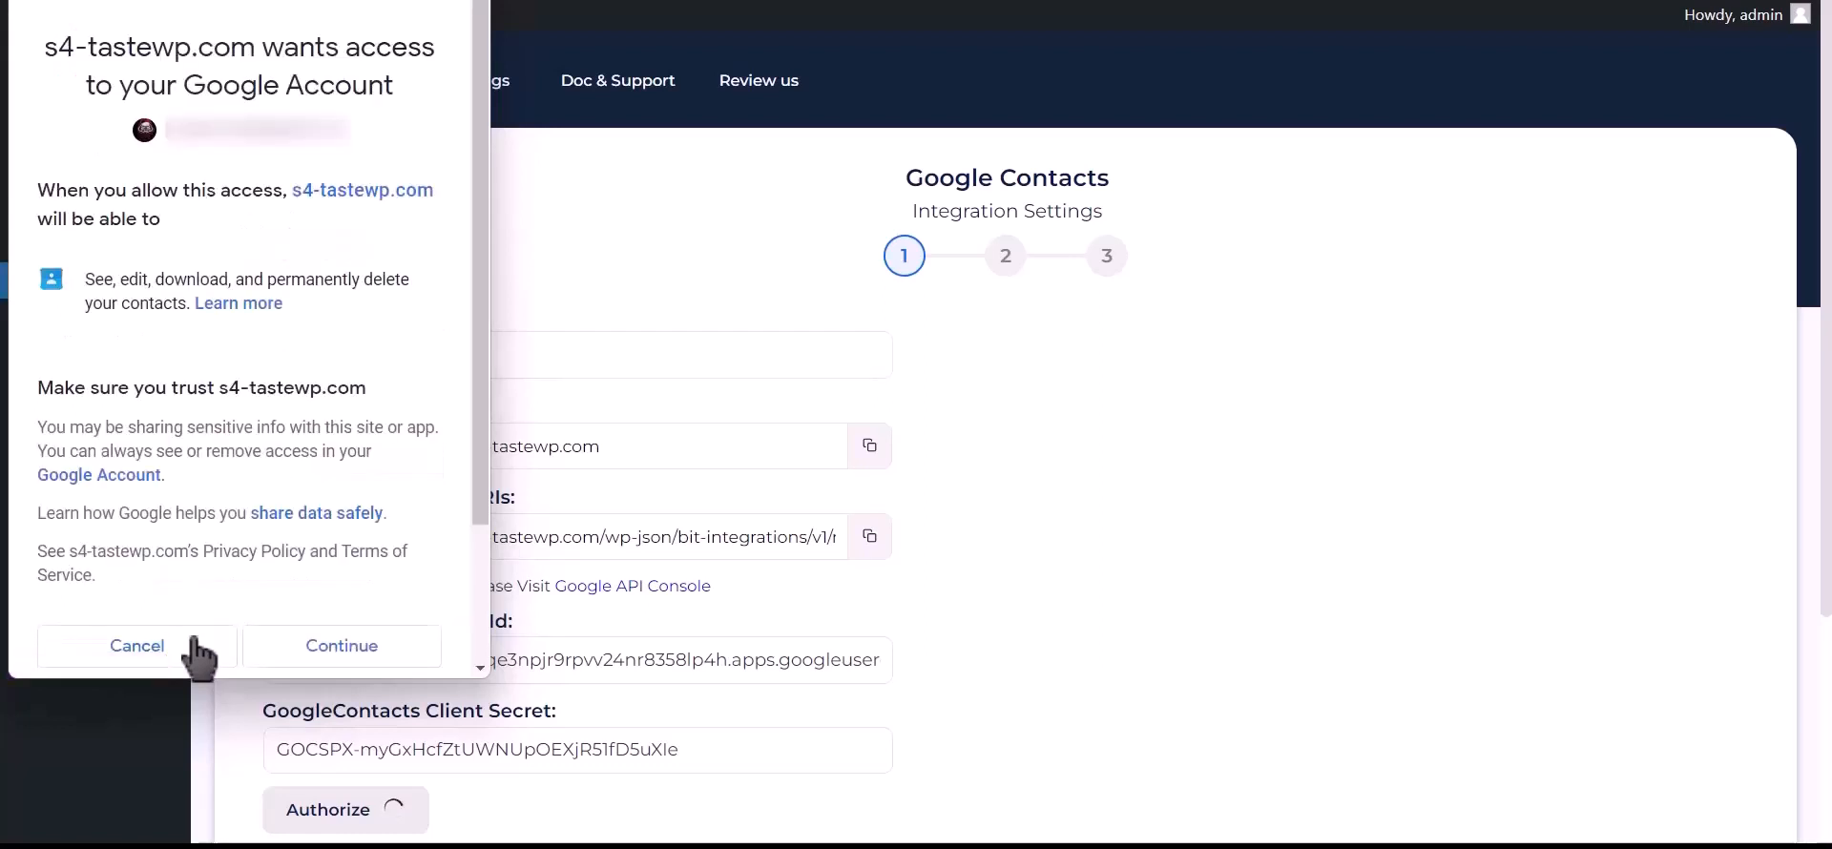
click(339, 658)
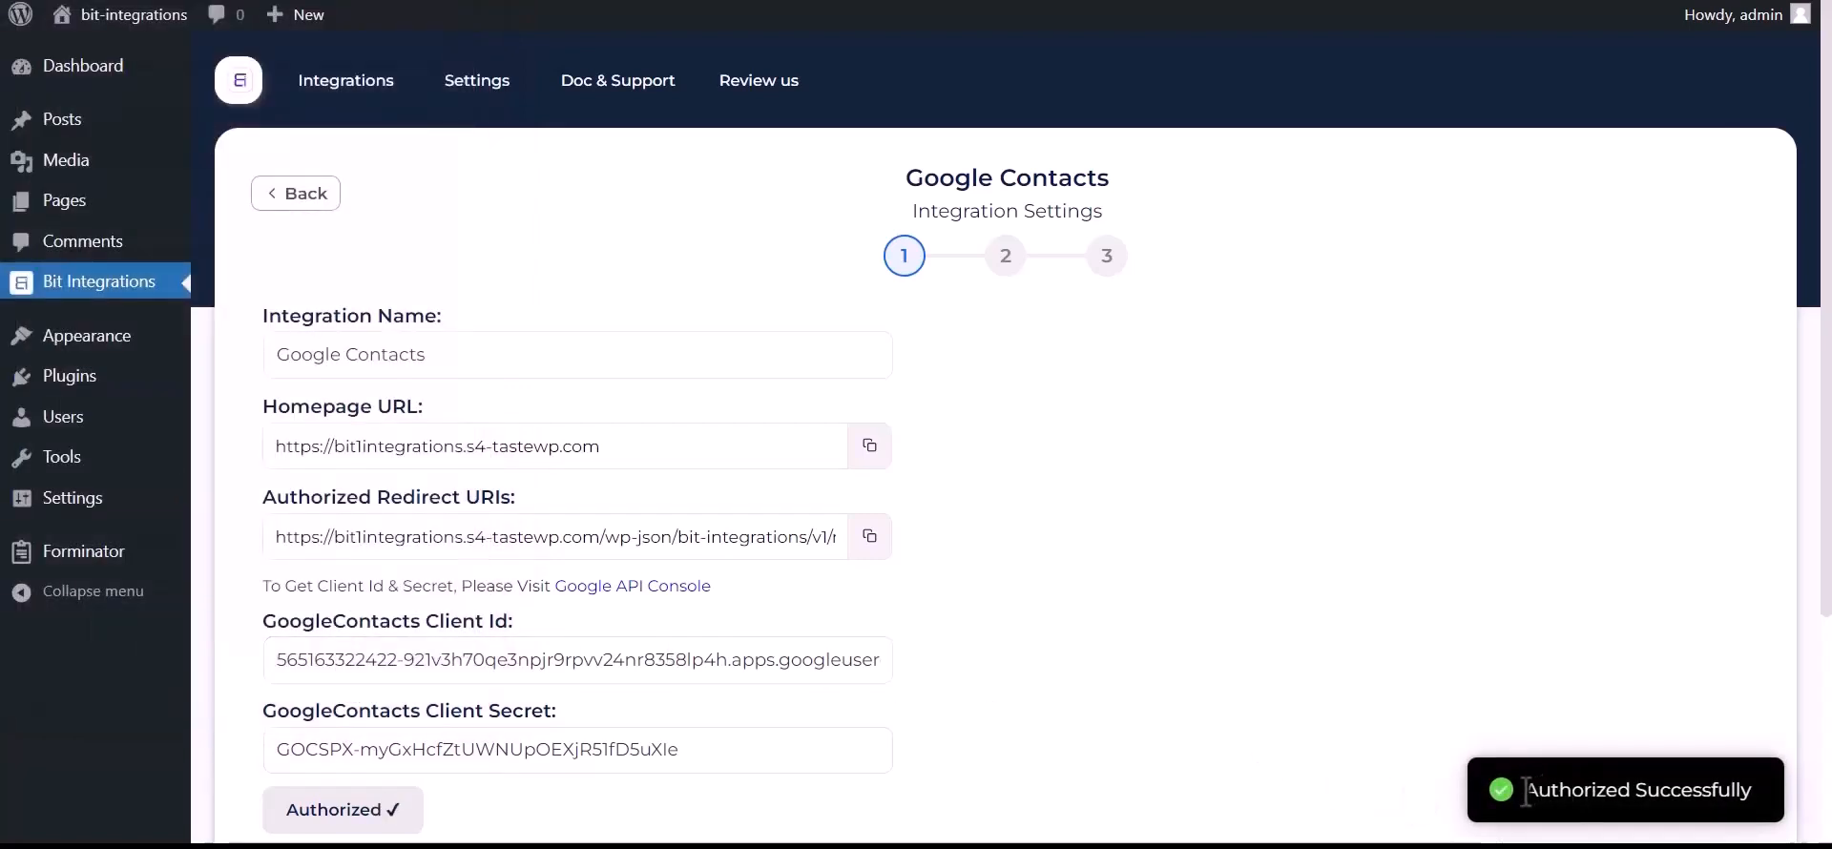
drag(1527, 792, 1745, 787)
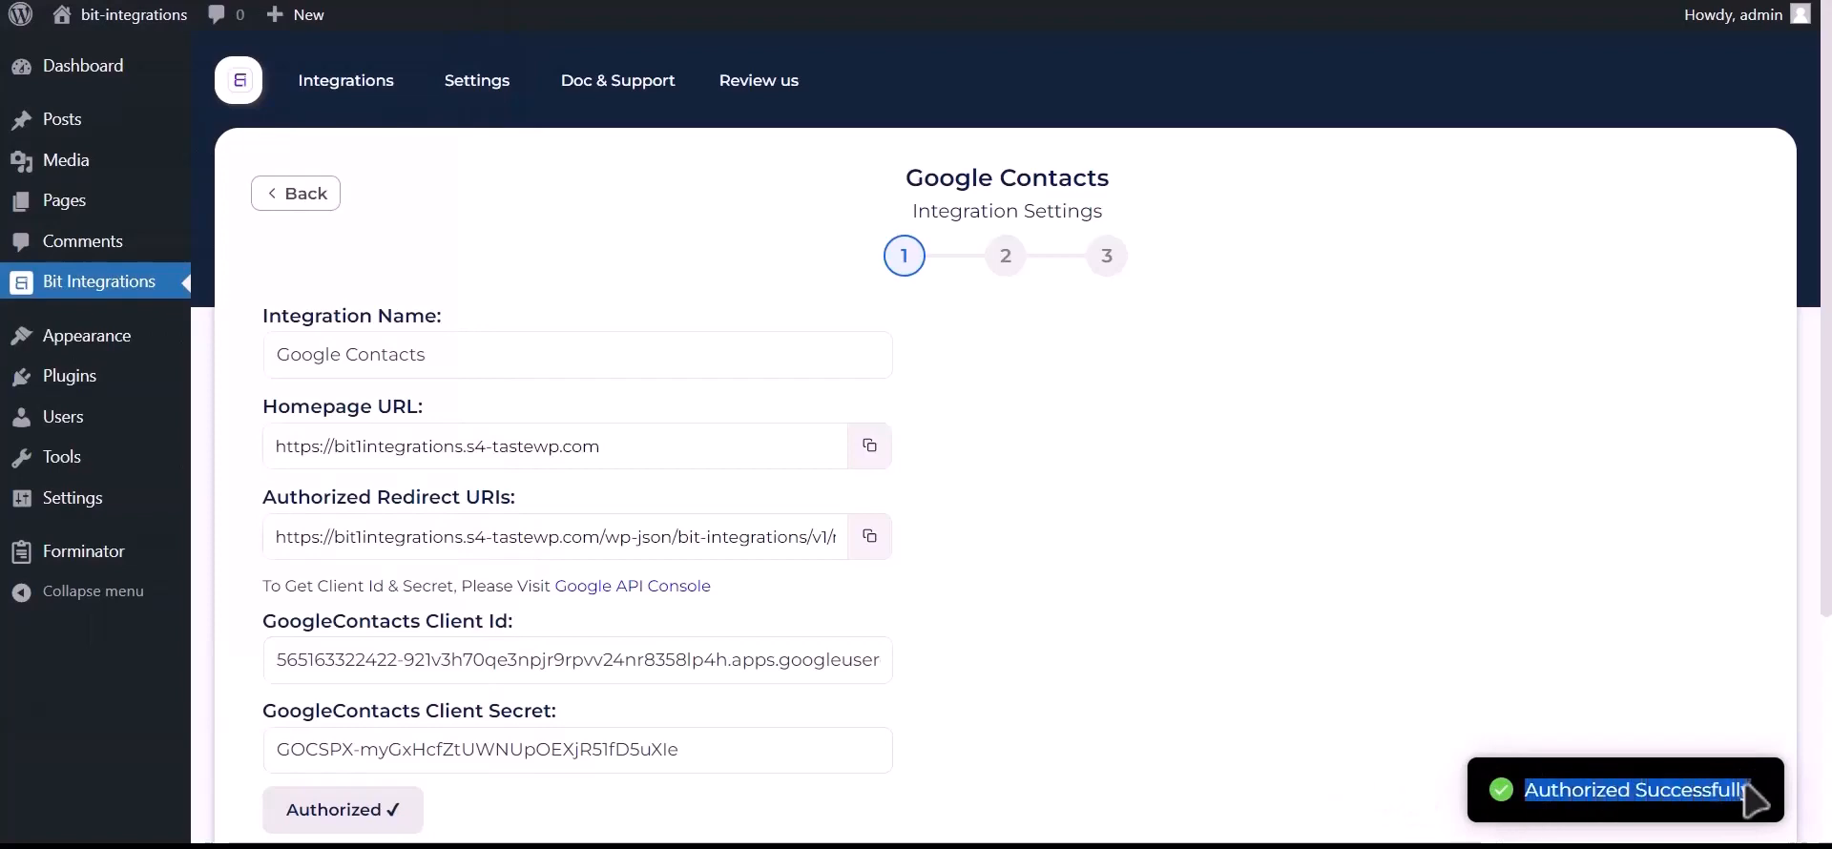
- Move to the field mapping step and choose the Create a contact action
scroll(1441, 768, down, 3)
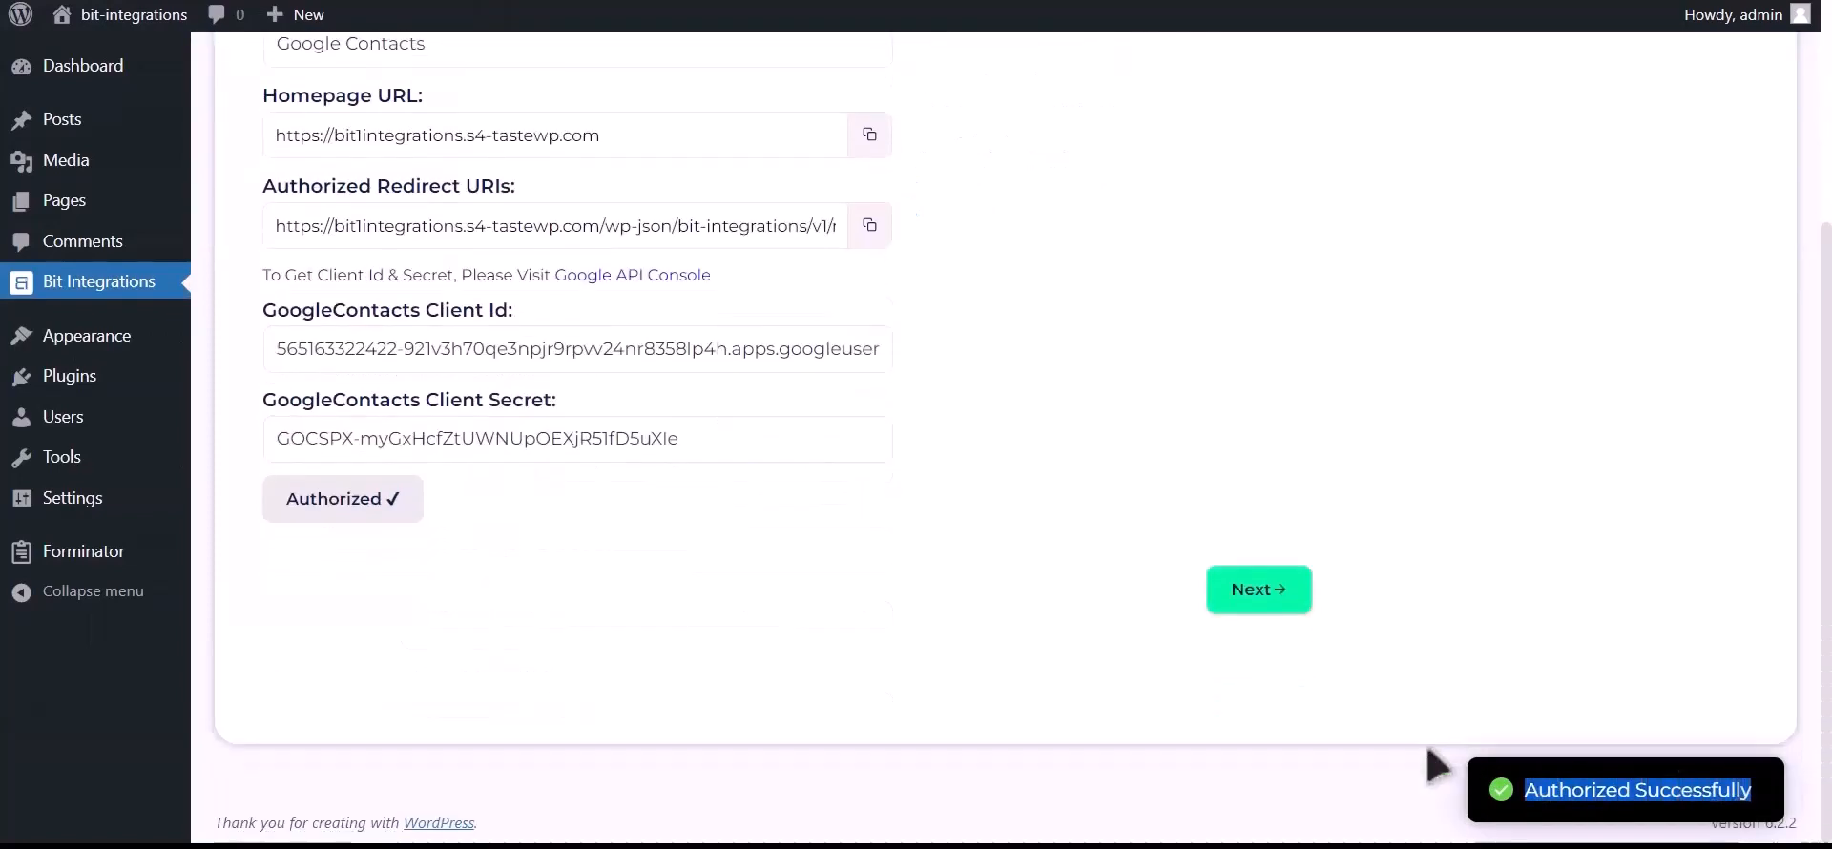
click(1245, 599)
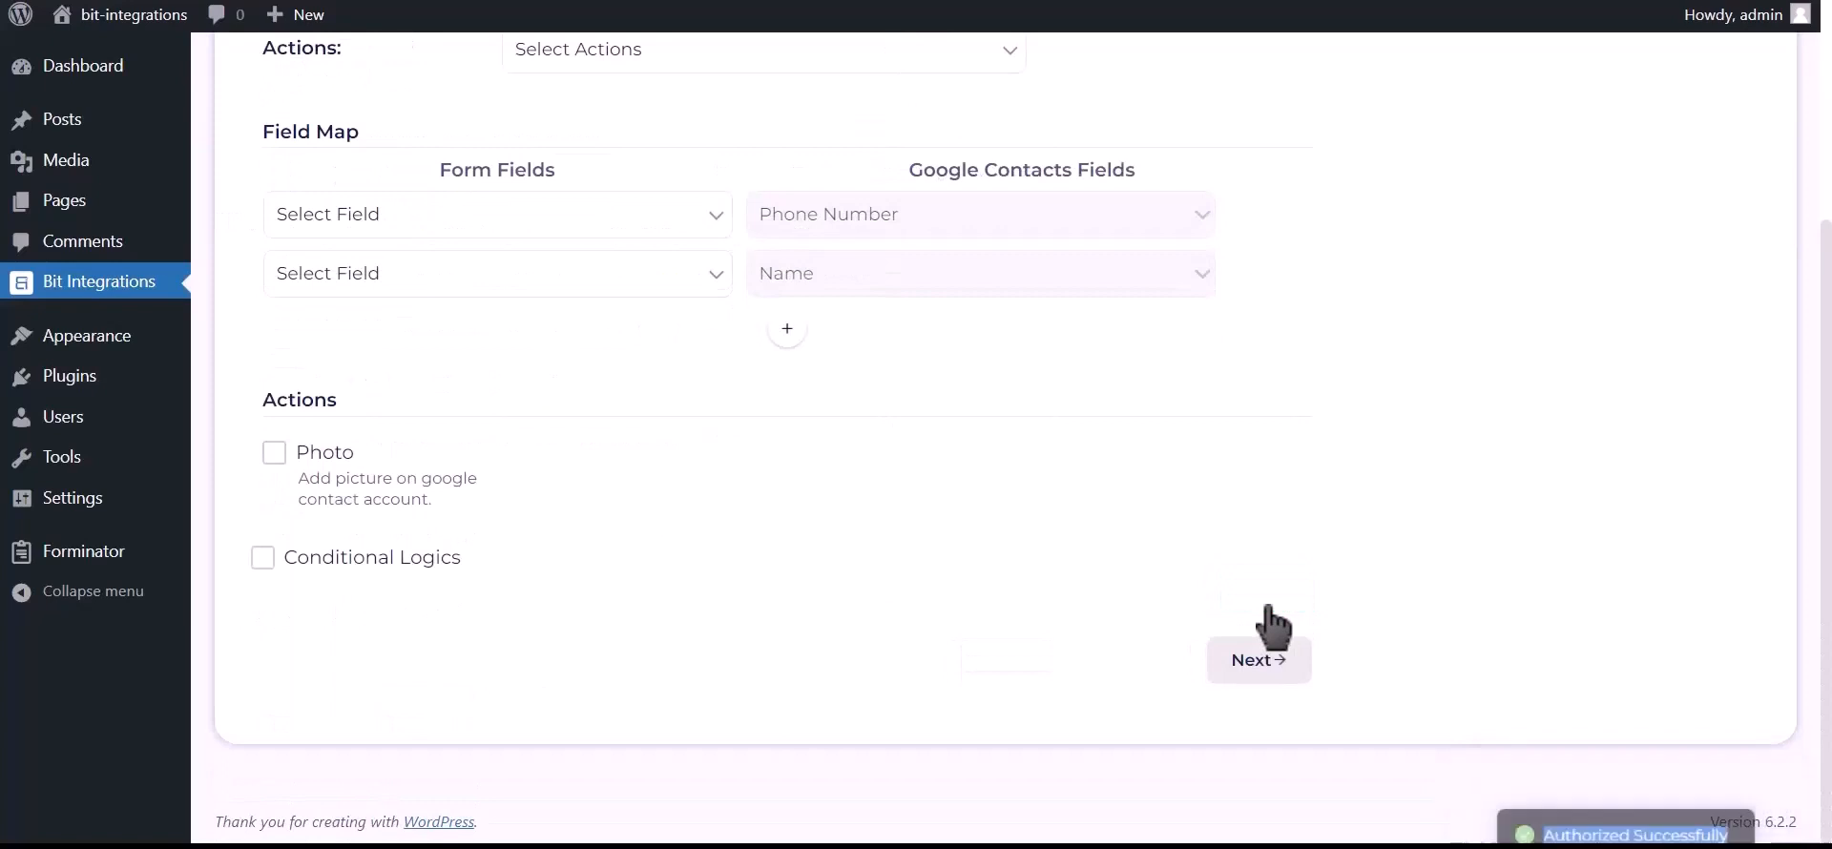
scroll(789, 499, up, 2)
click(723, 253)
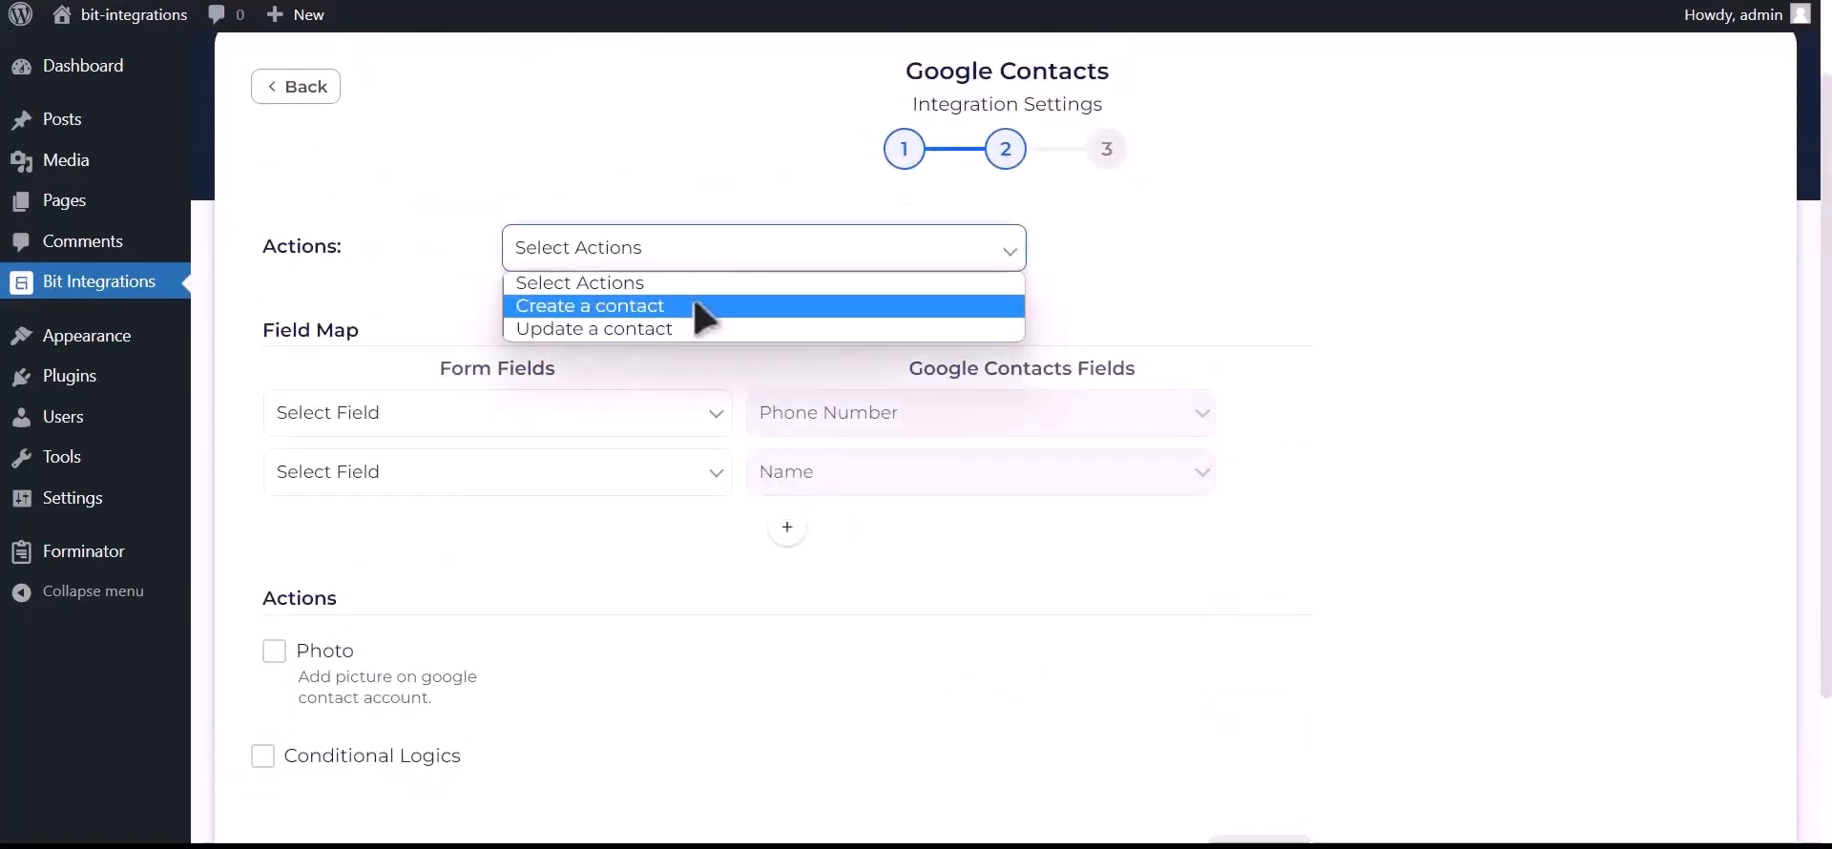
click(701, 307)
- Map Phone Number-1 to phone, Name-1 to name, and Email Address-1 to email
click(578, 415)
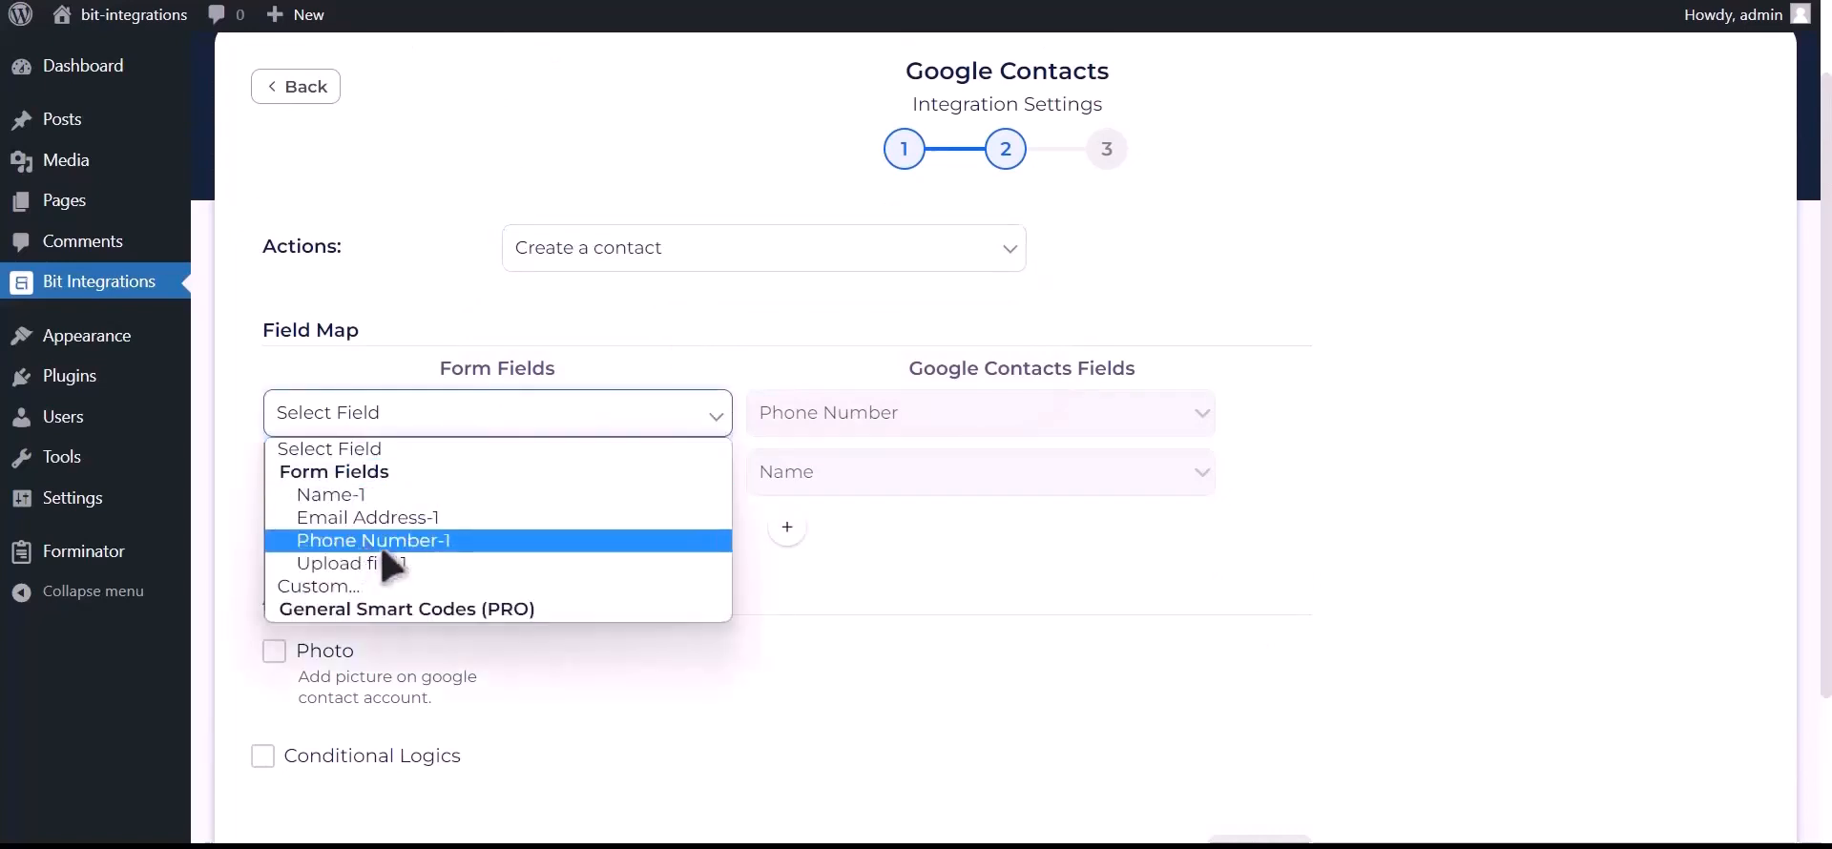
click(450, 542)
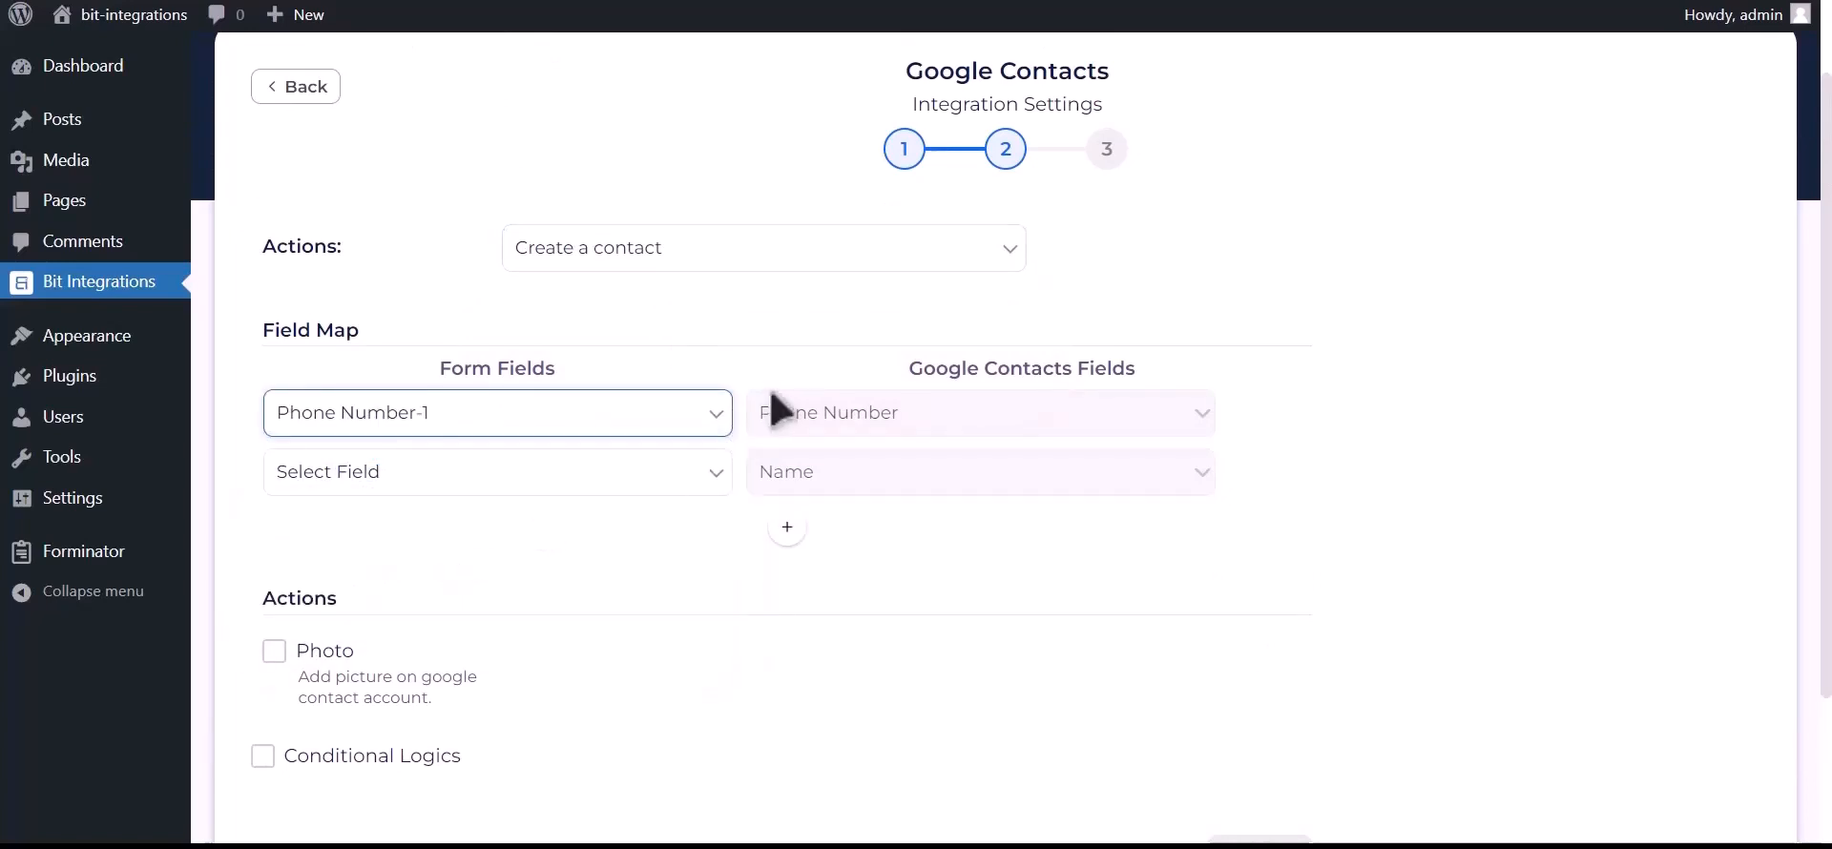
click(601, 482)
click(503, 555)
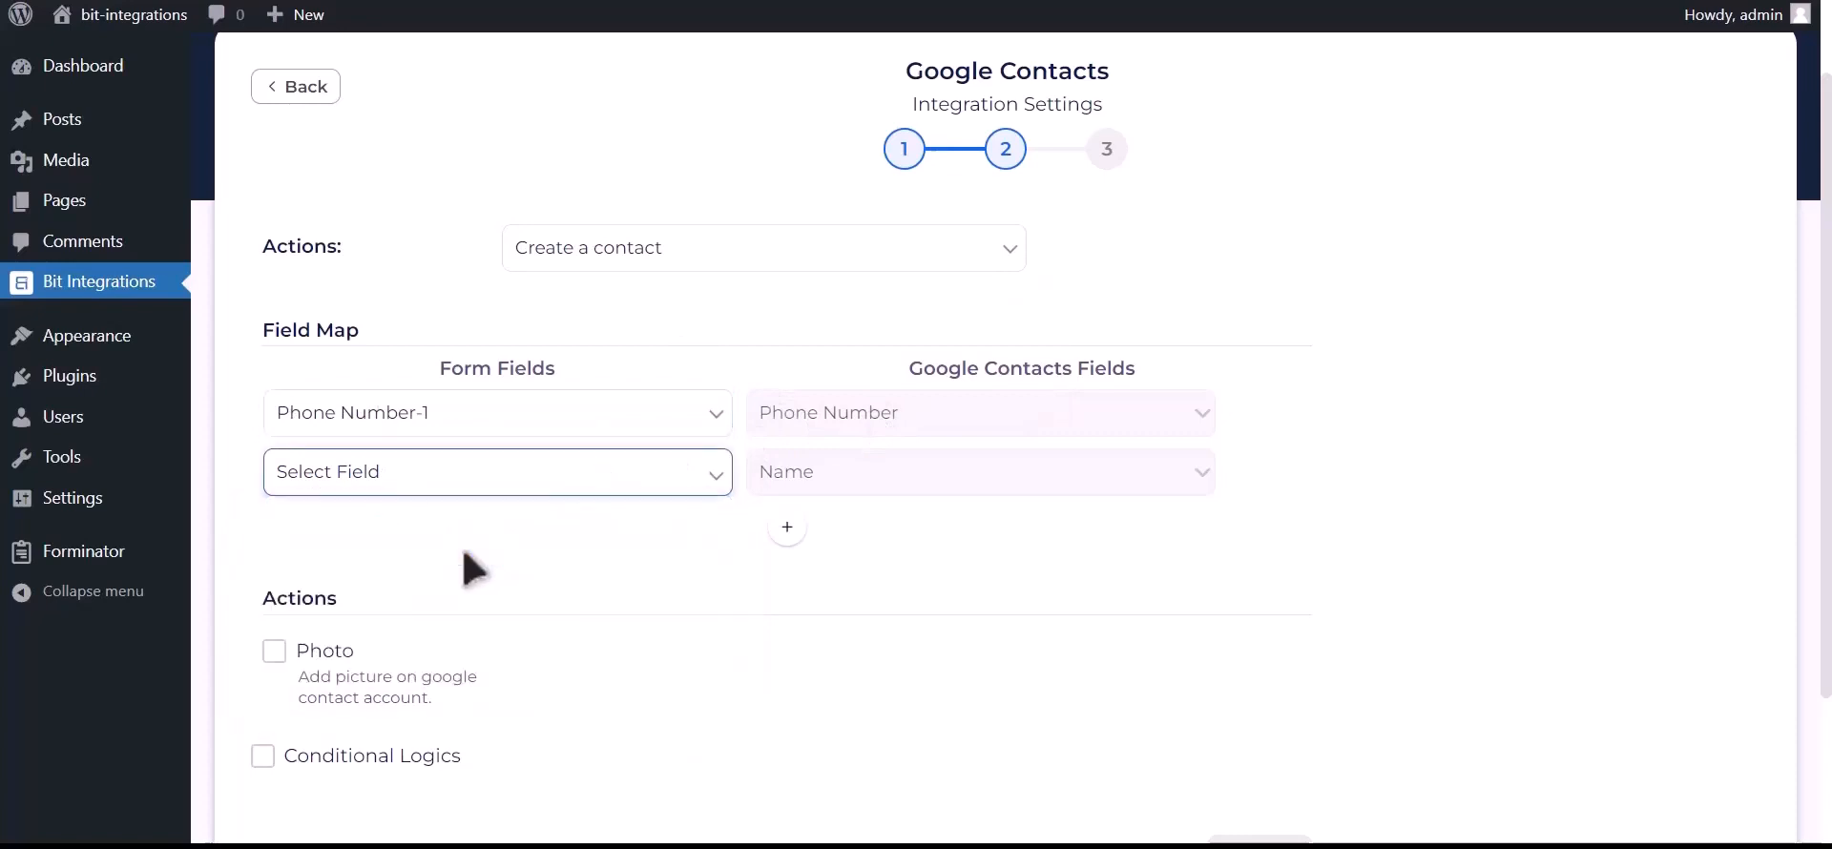
click(787, 527)
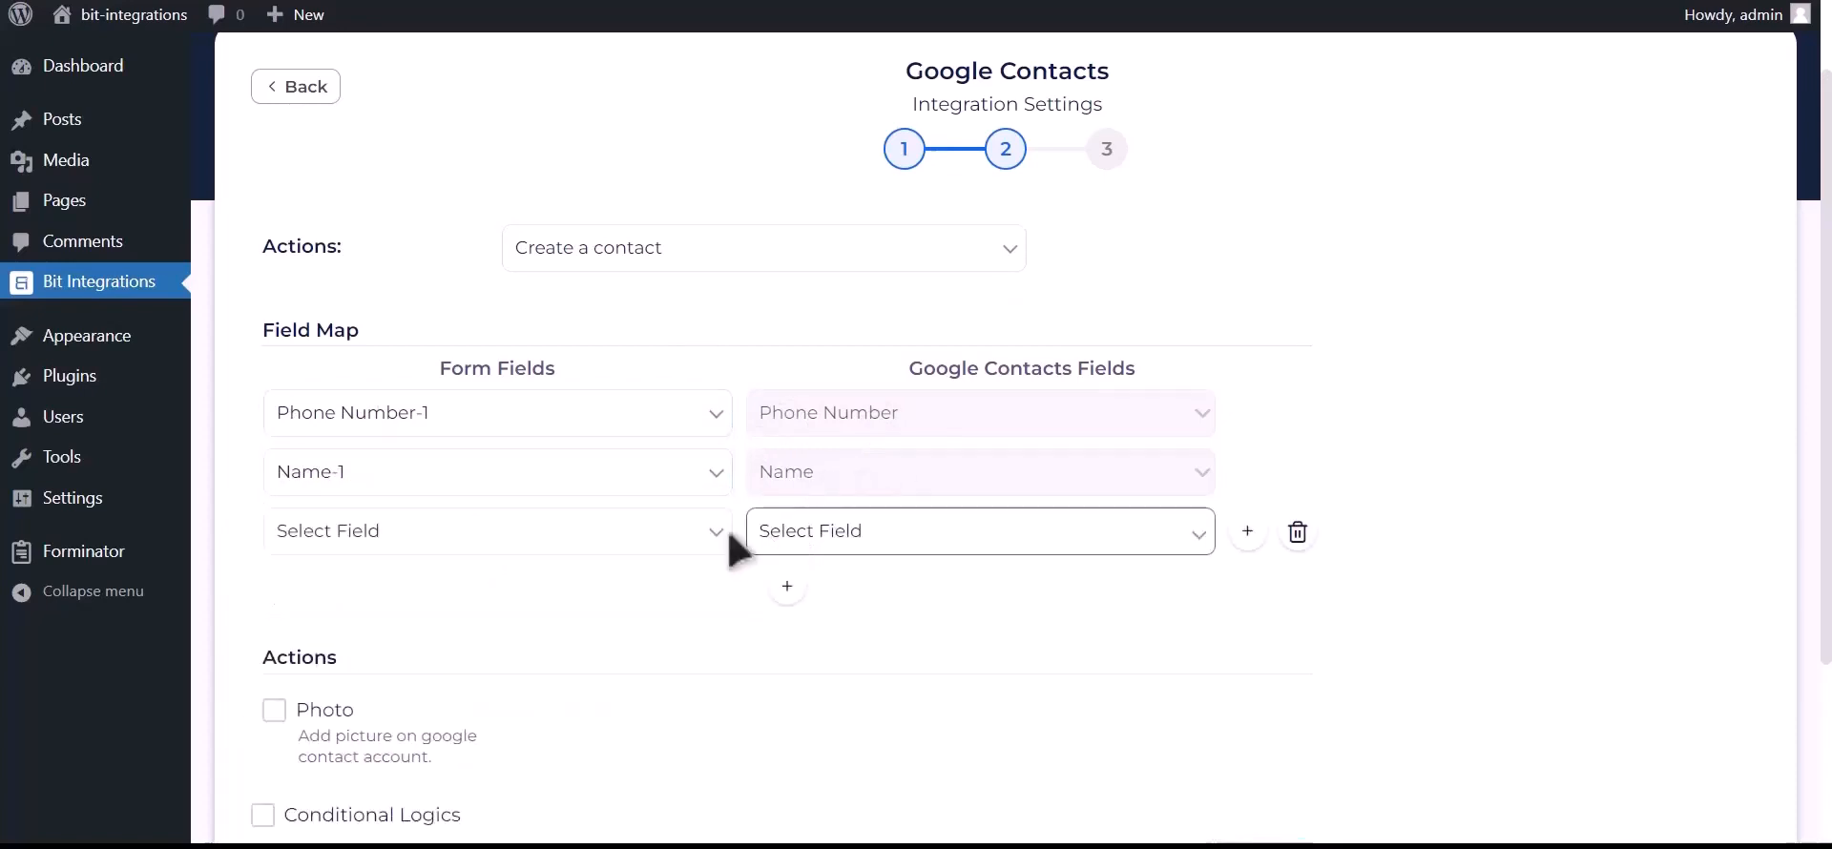
click(552, 563)
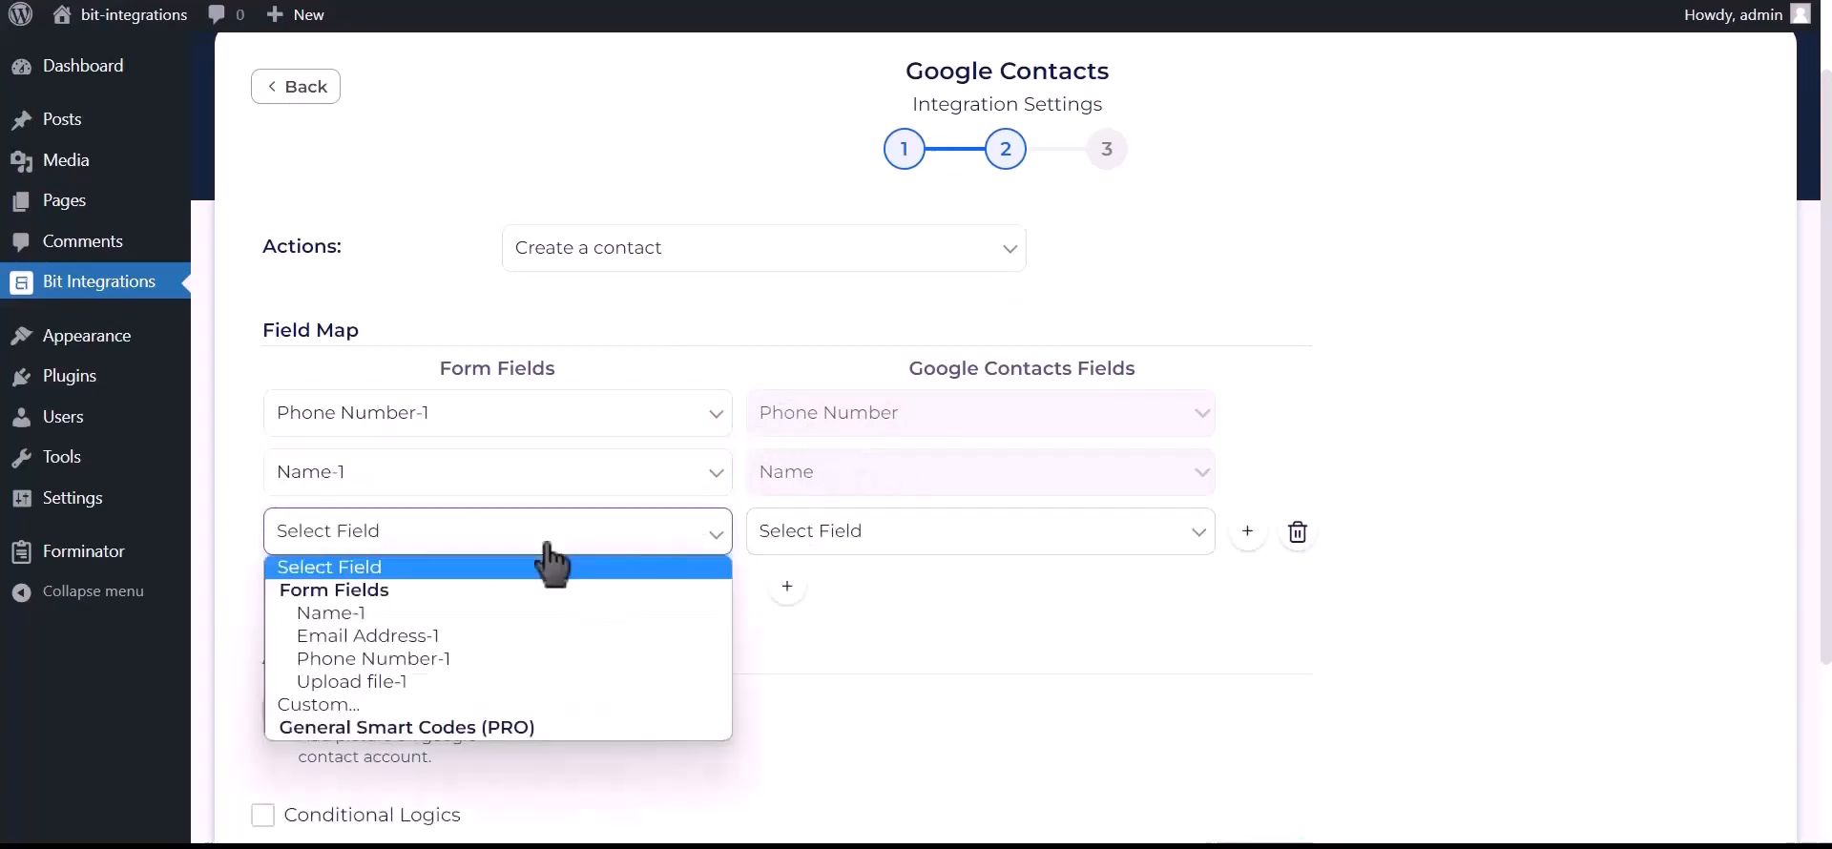
click(472, 642)
click(874, 539)
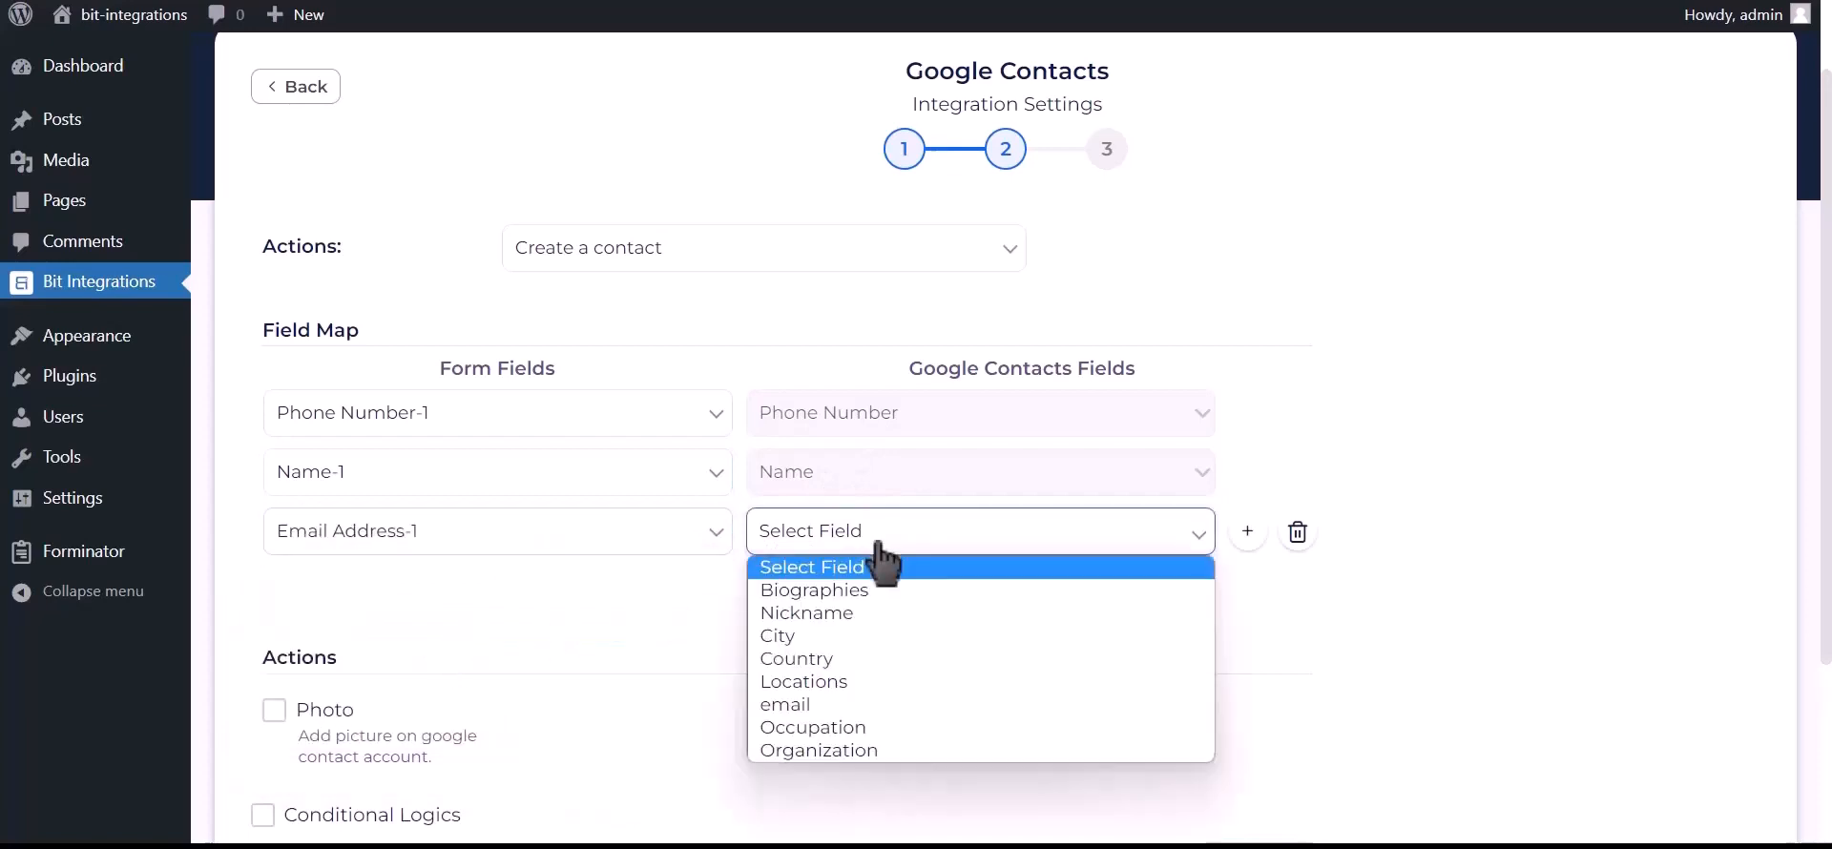
click(809, 721)
- Enable the Photo option using Upload file-1 as the contact photo
scroll(741, 643, down, 2)
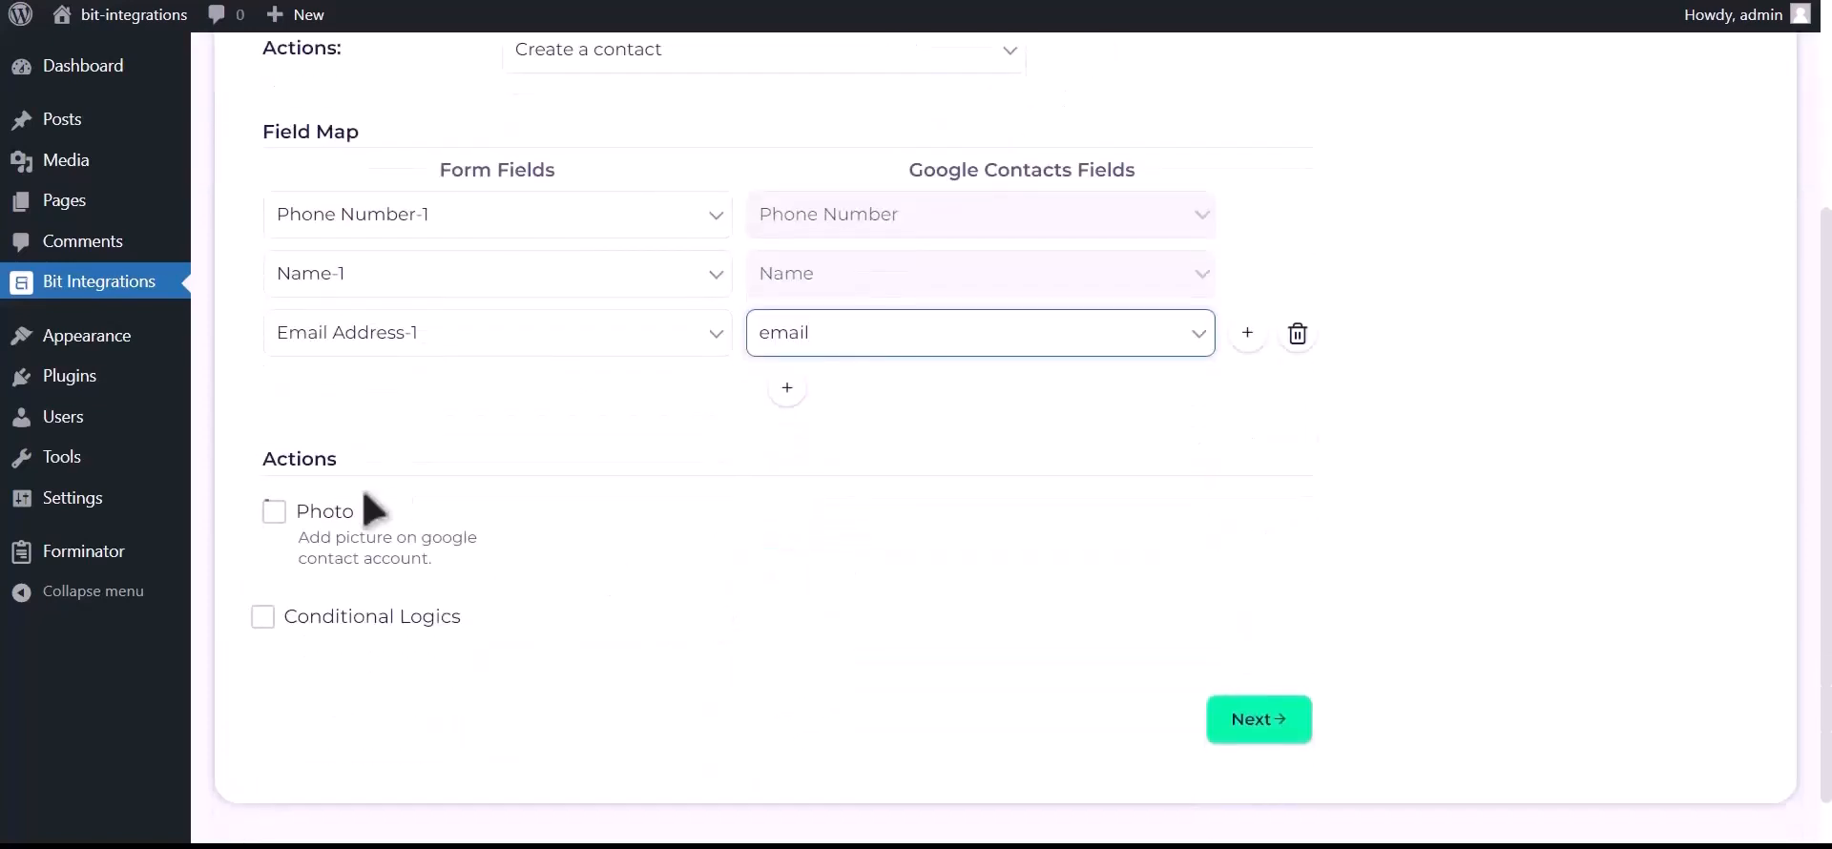
click(275, 515)
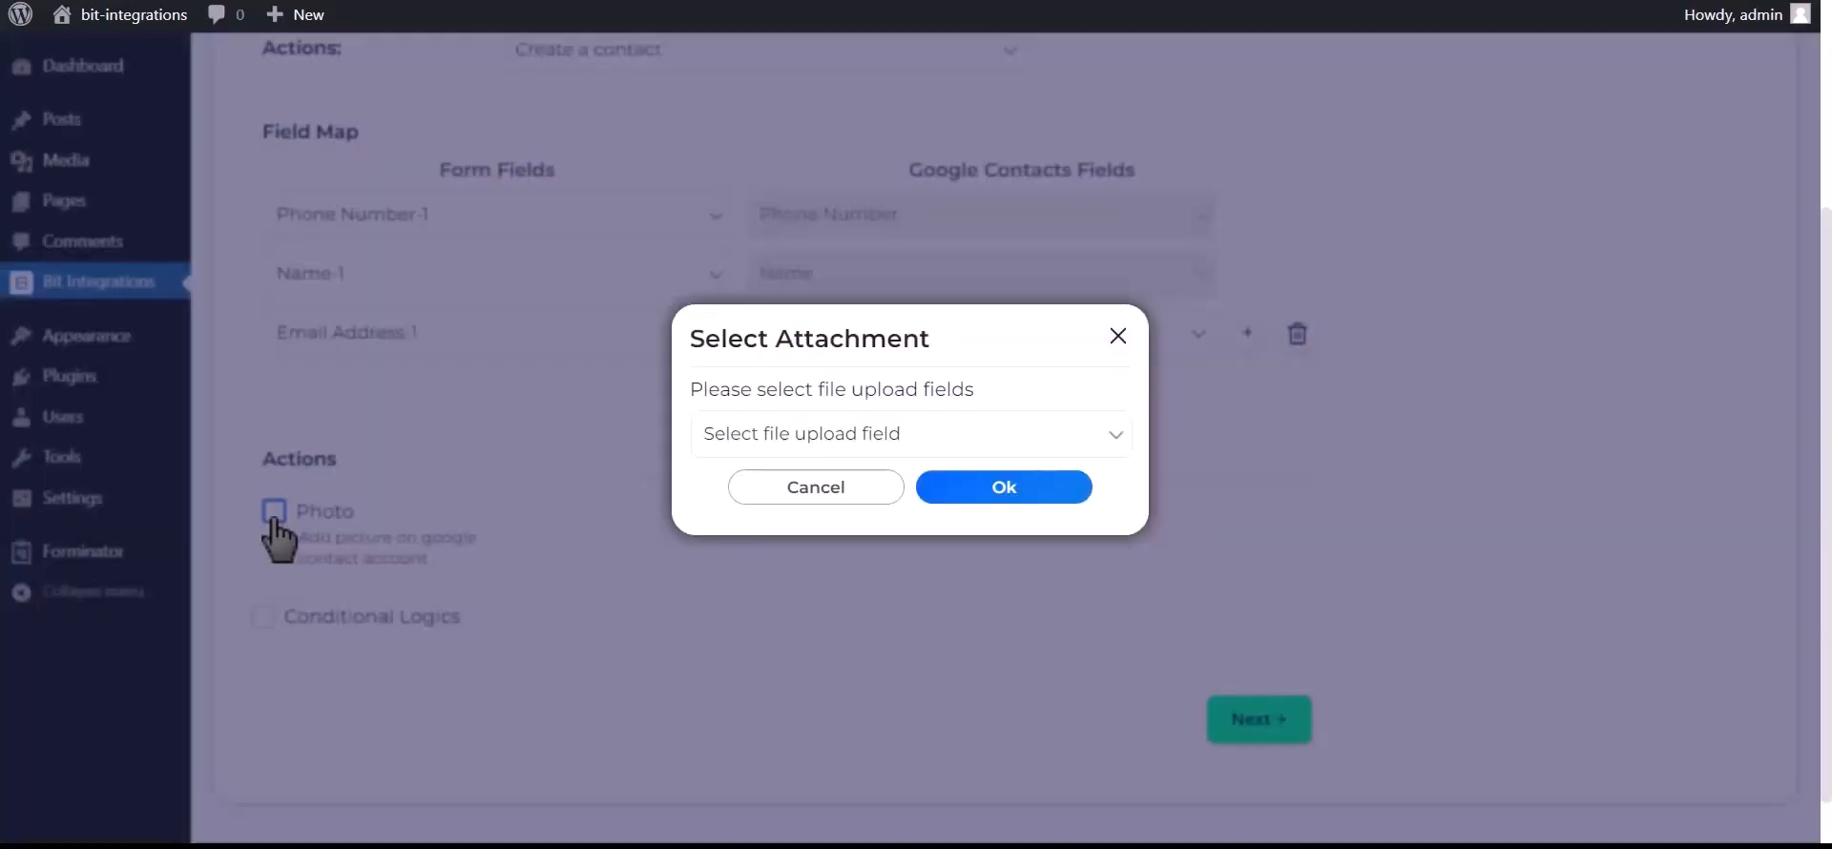
click(899, 437)
click(801, 491)
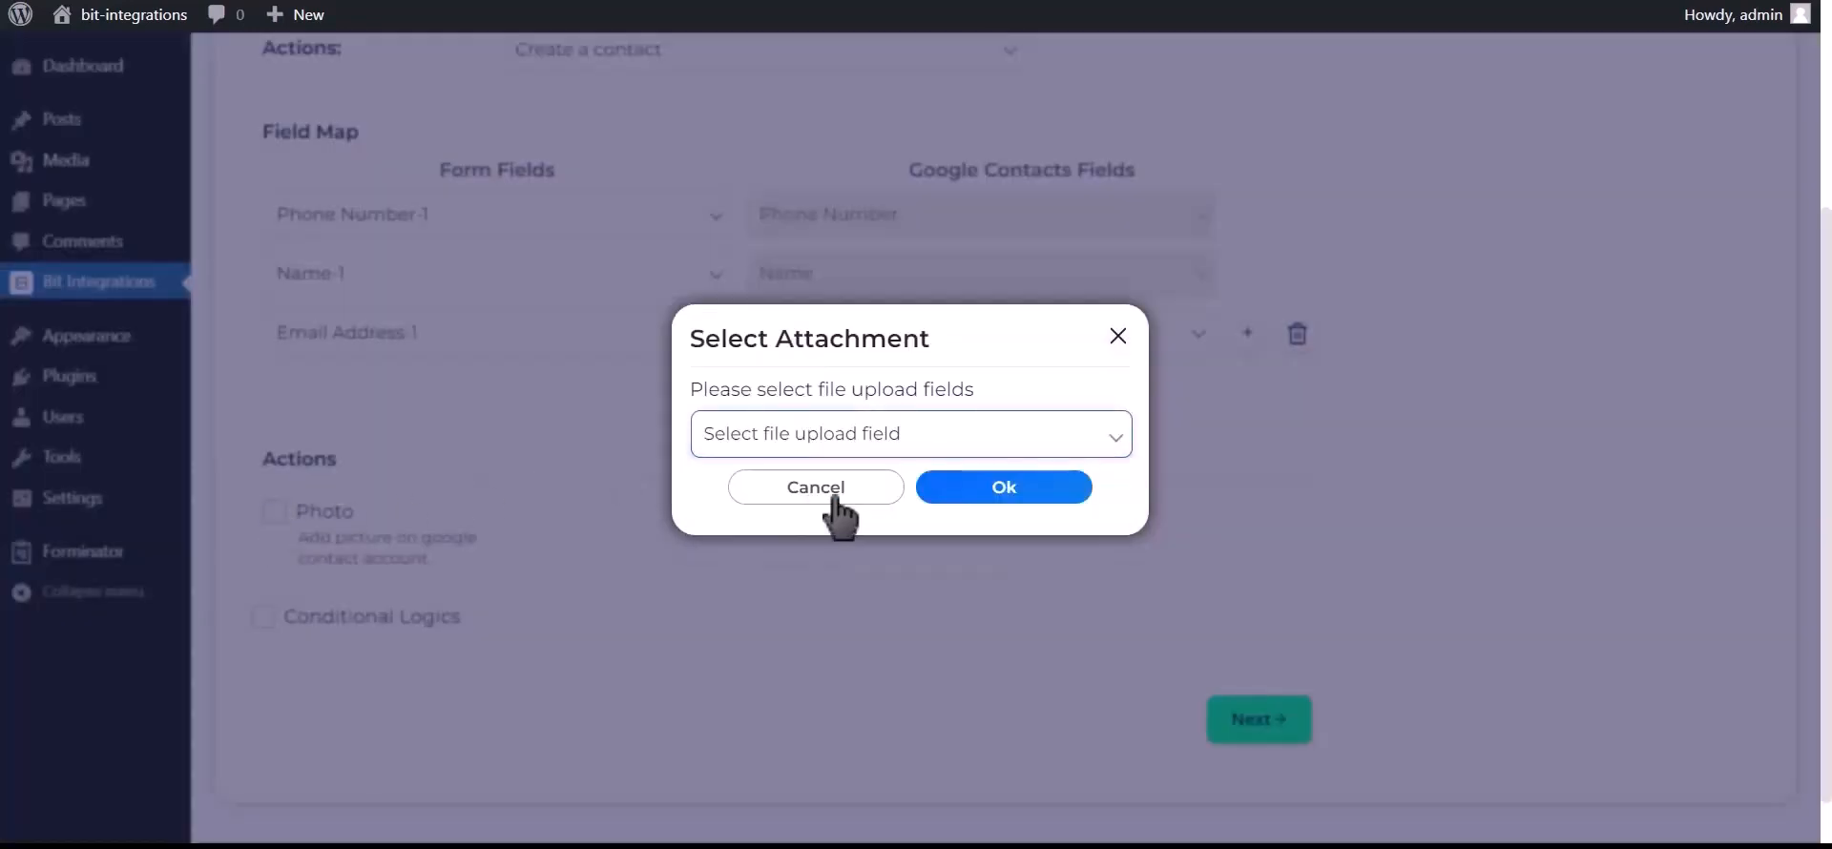
click(1023, 489)
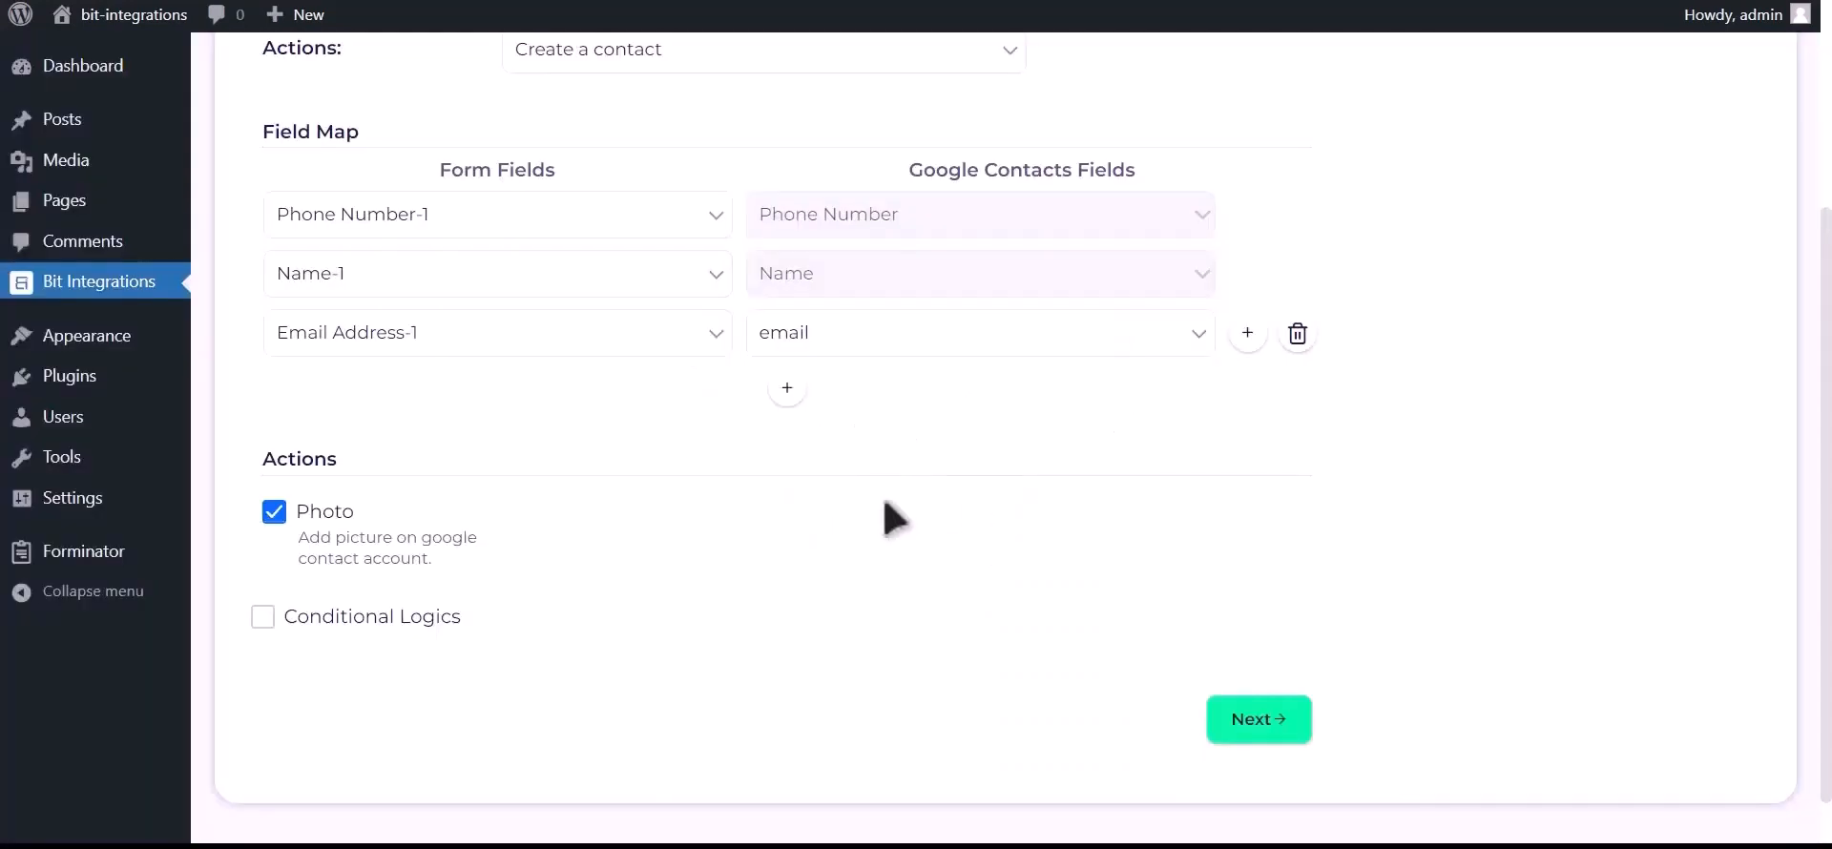
- Leave conditional logic off, then finish and save the integration
click(397, 620)
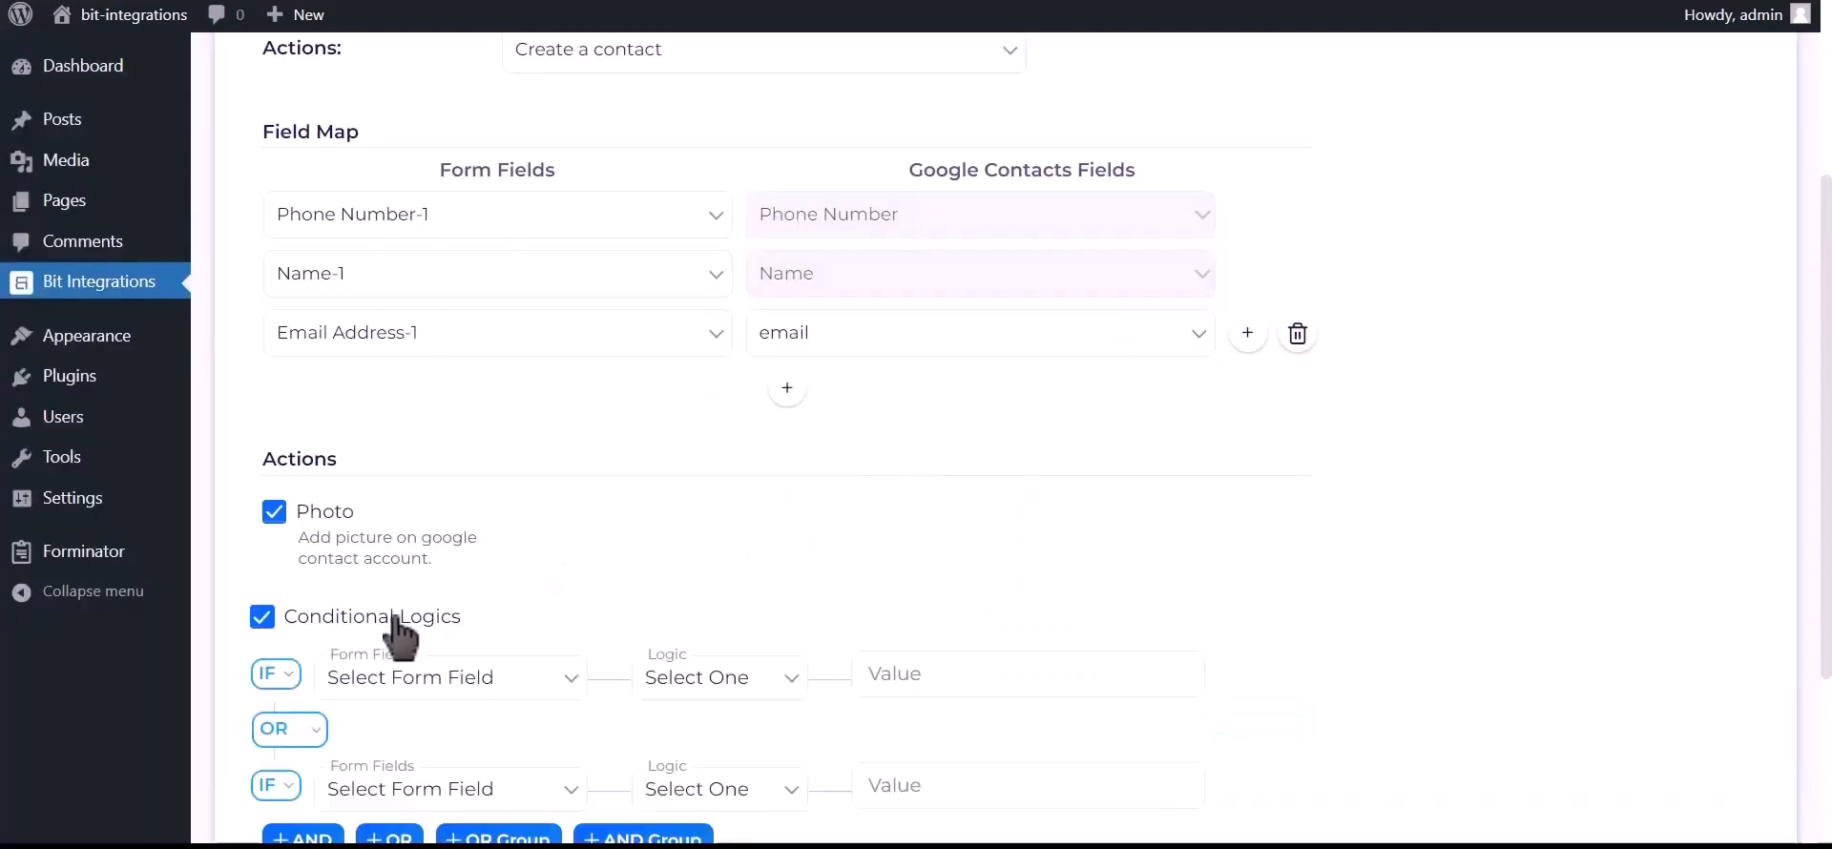
scroll(401, 635, down, 2)
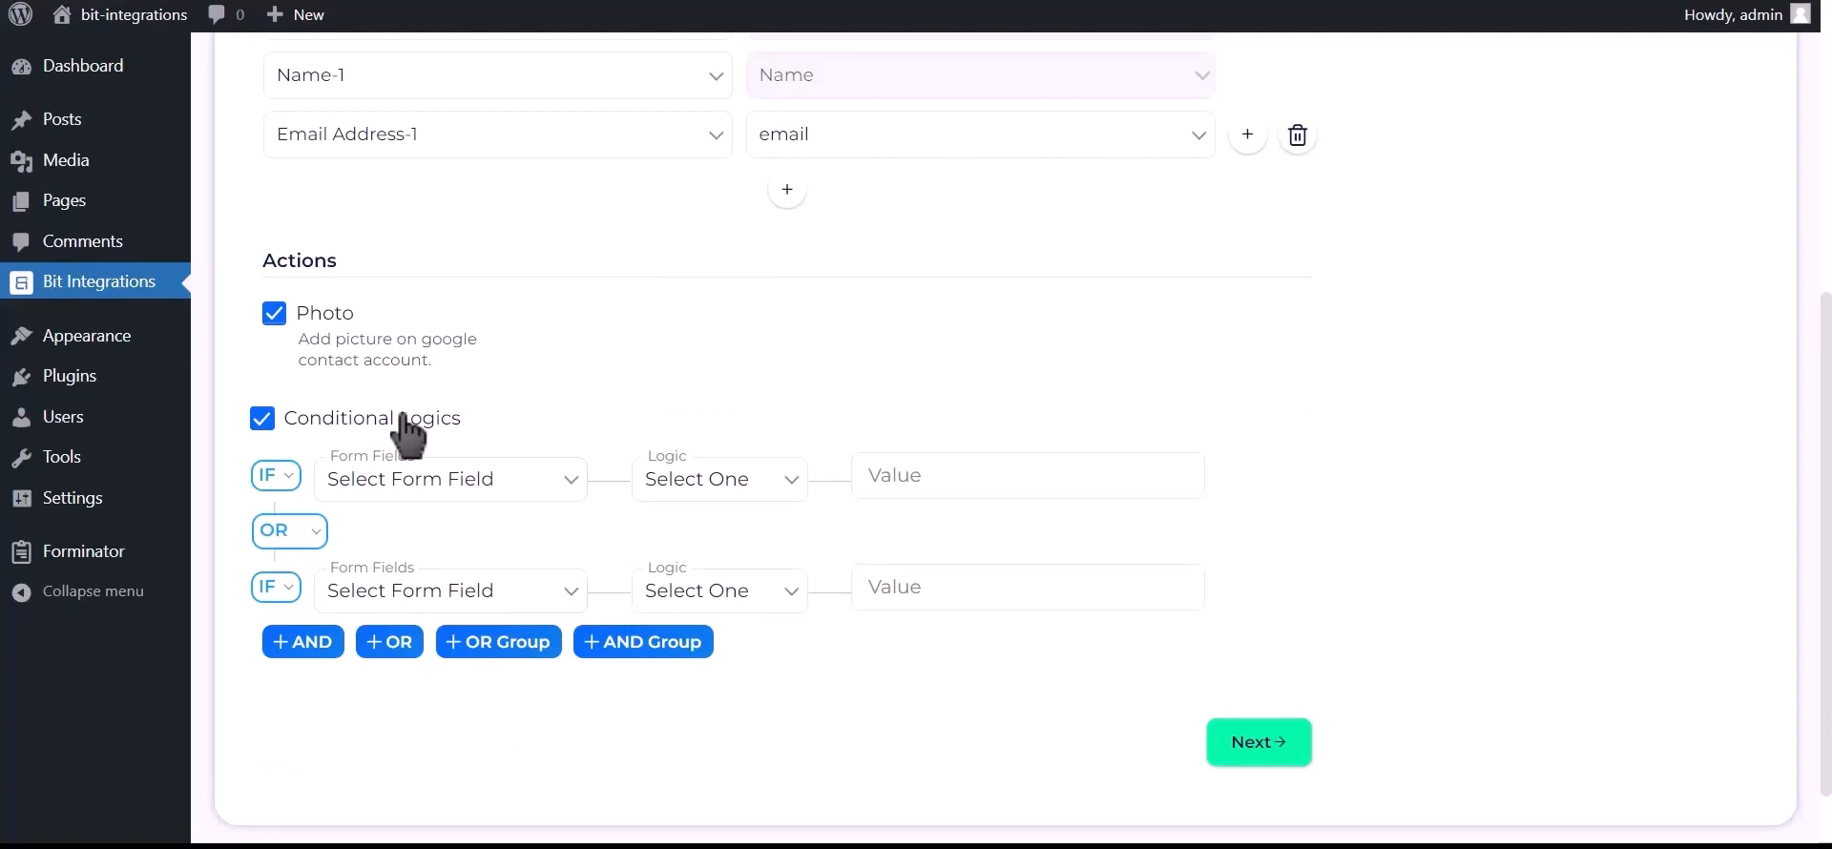
click(402, 420)
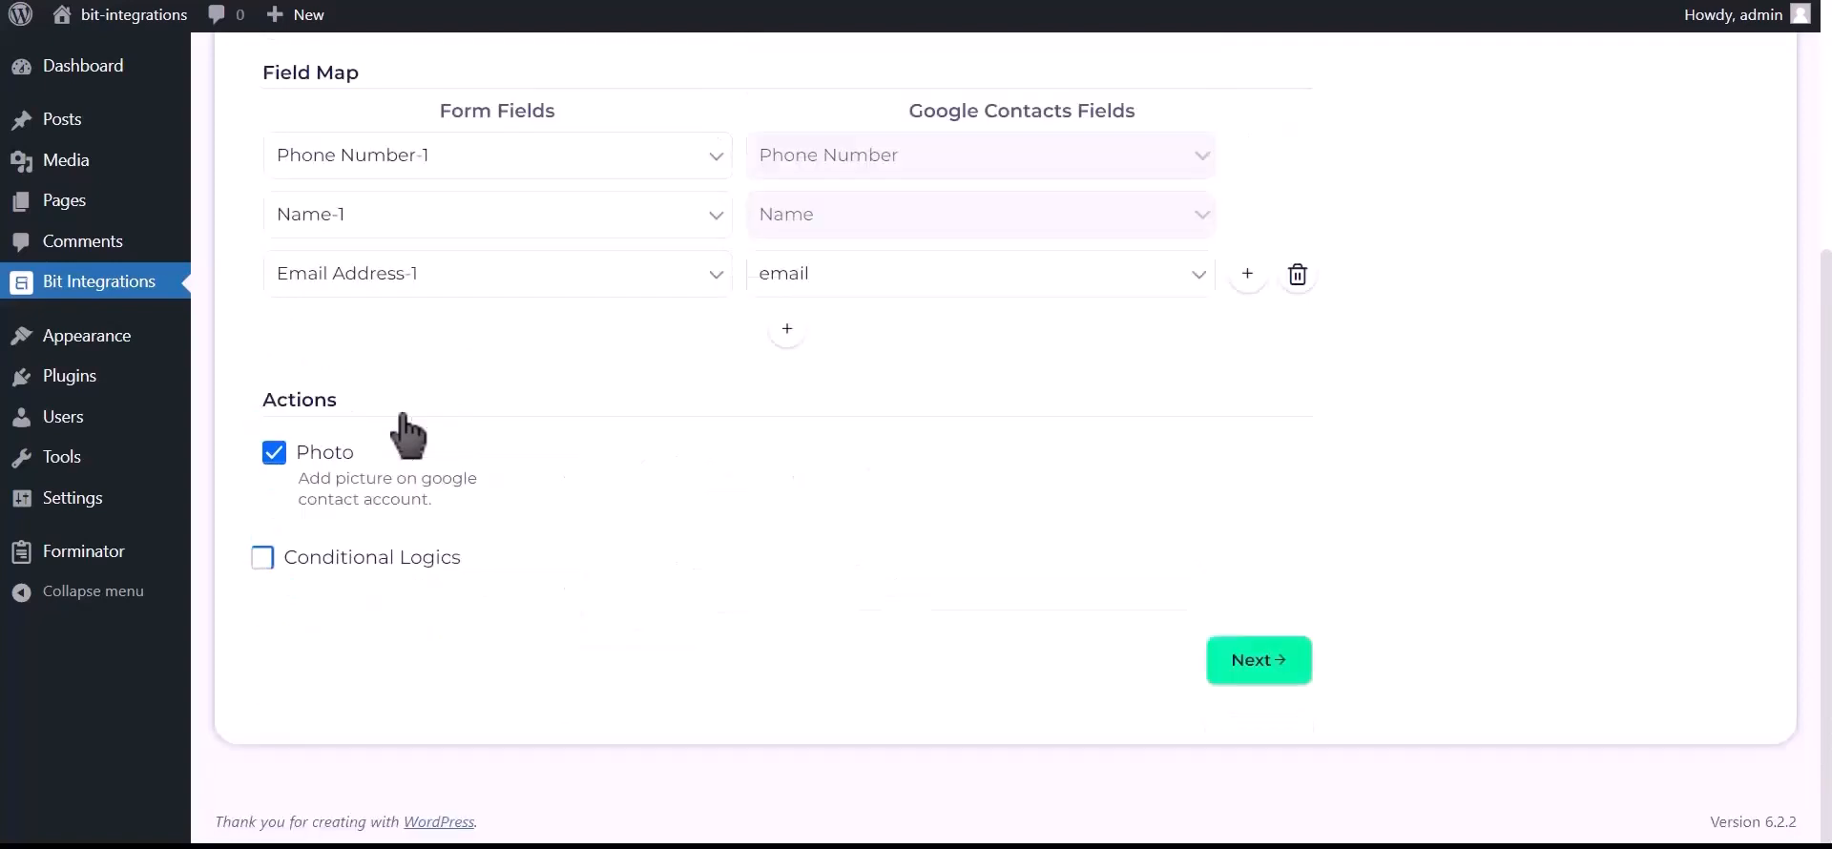
click(1276, 671)
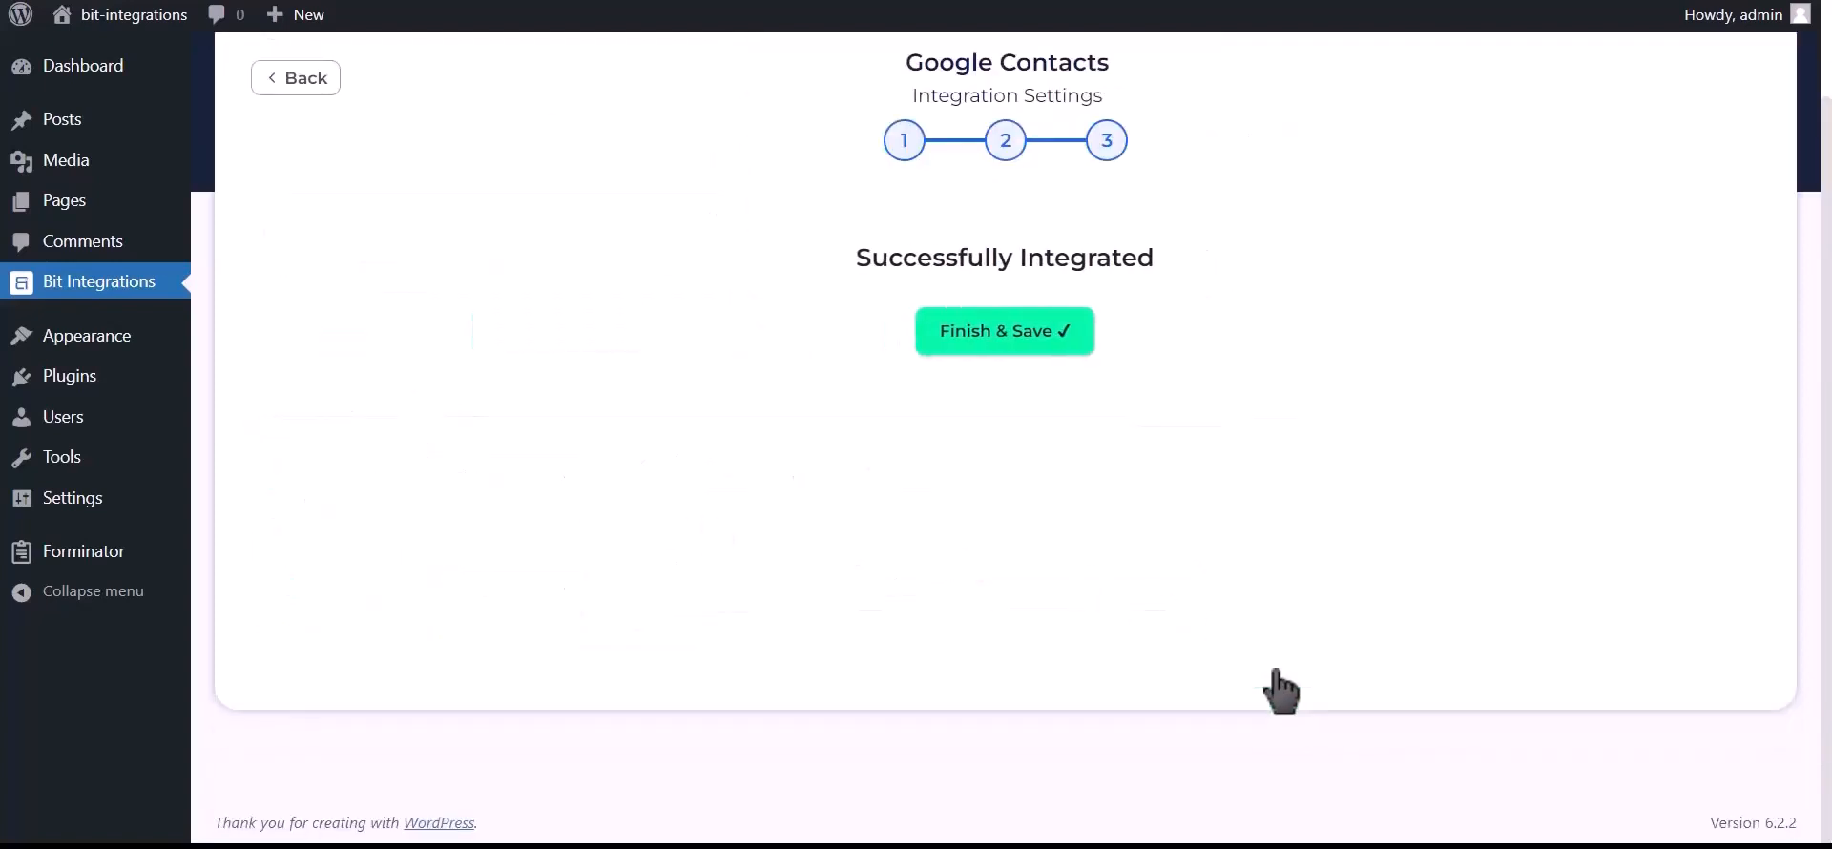
click(1019, 353)
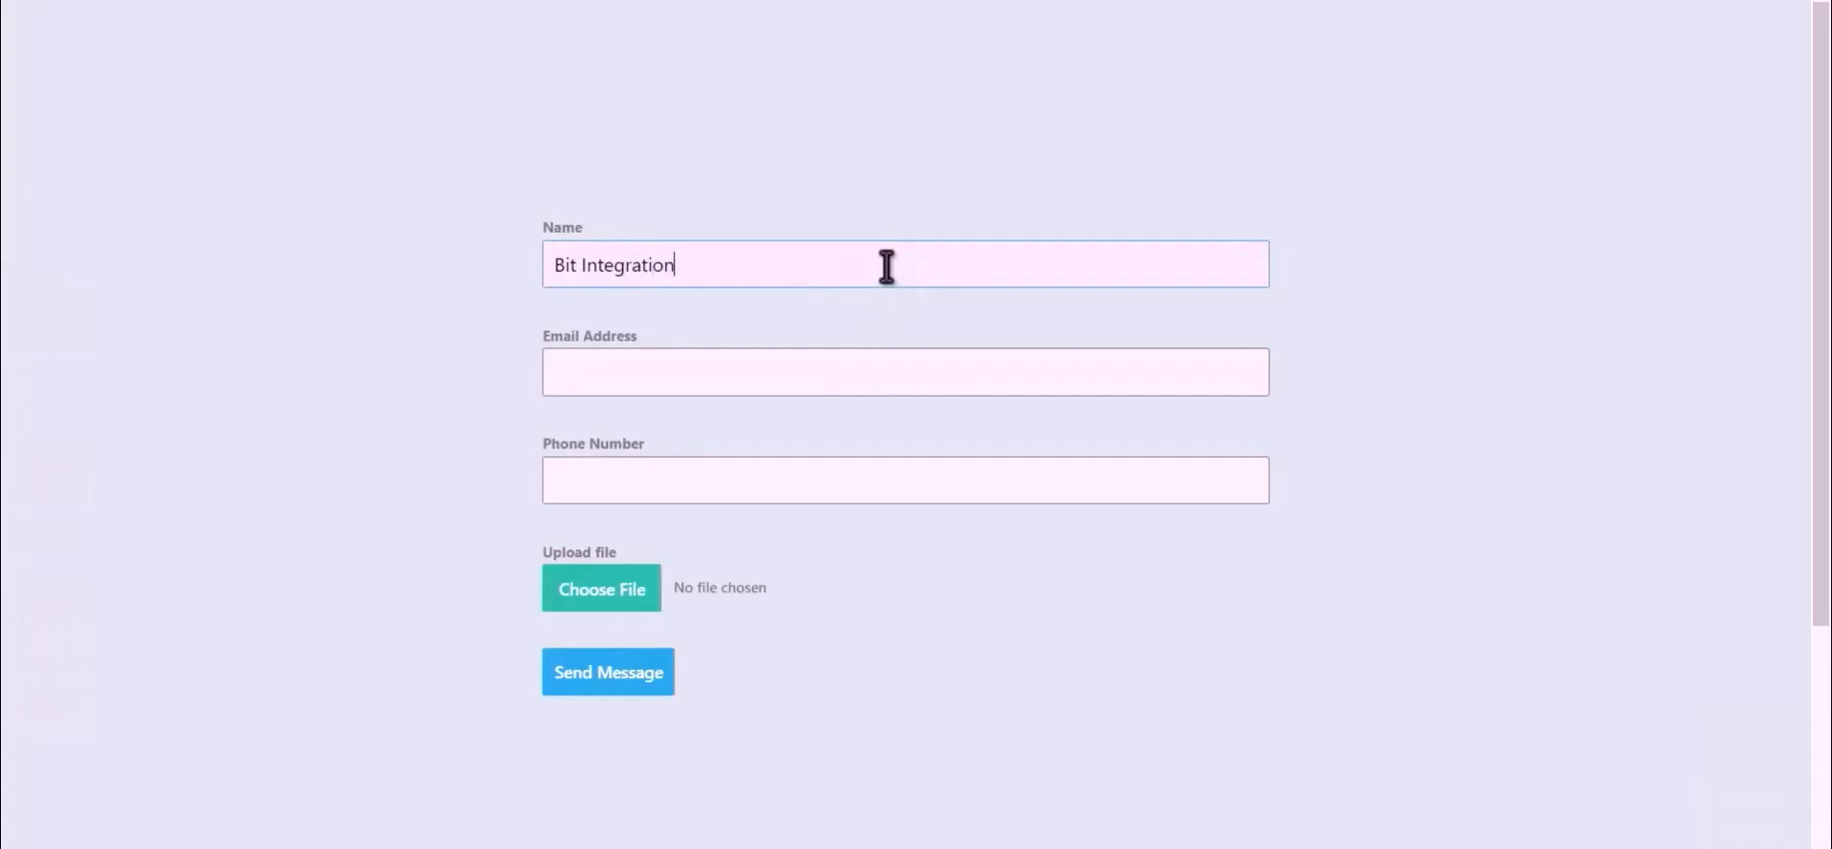
- Enter the test email, attach Bit Integrations.png, send the form, and open the new contact
click(887, 365)
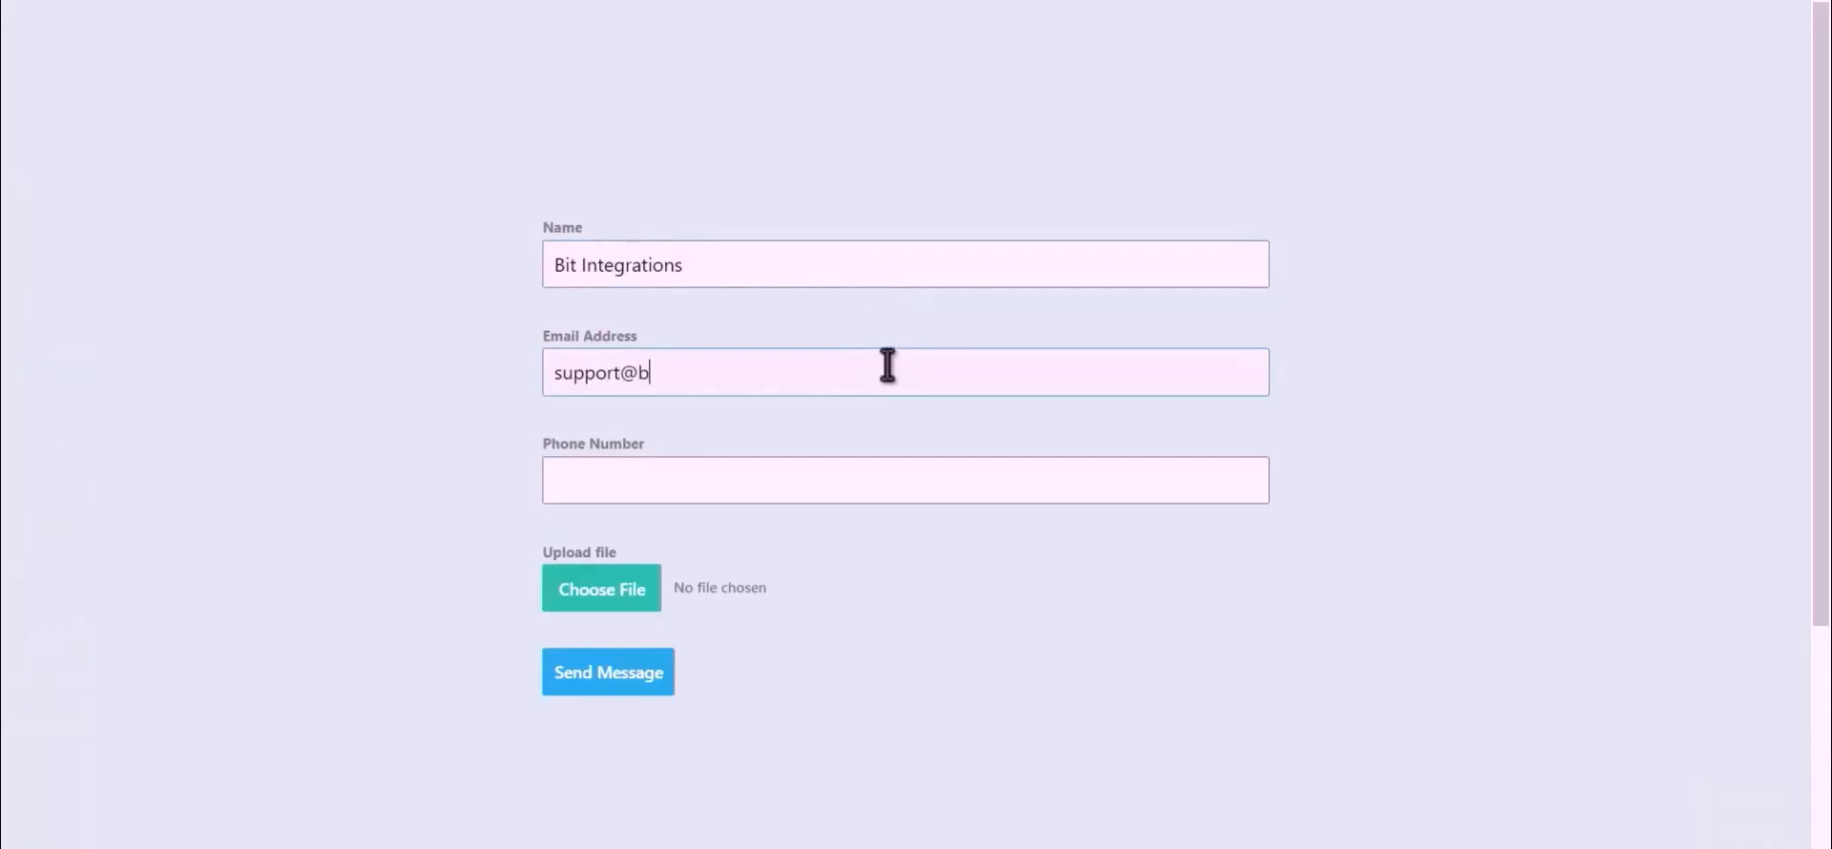
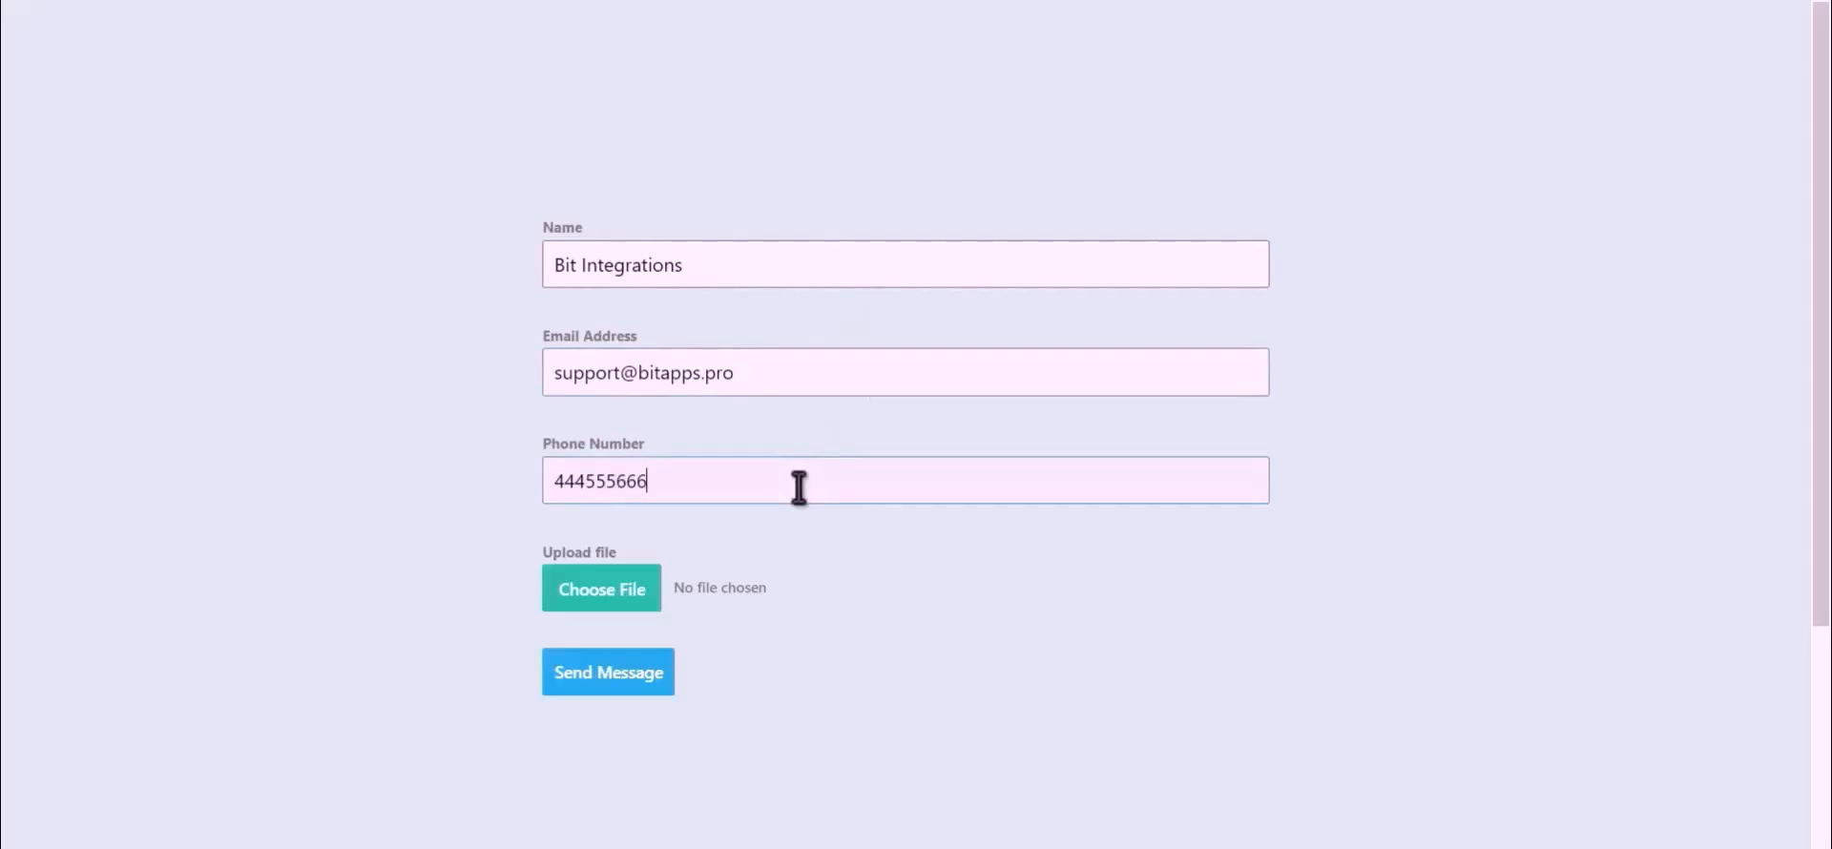
click(576, 605)
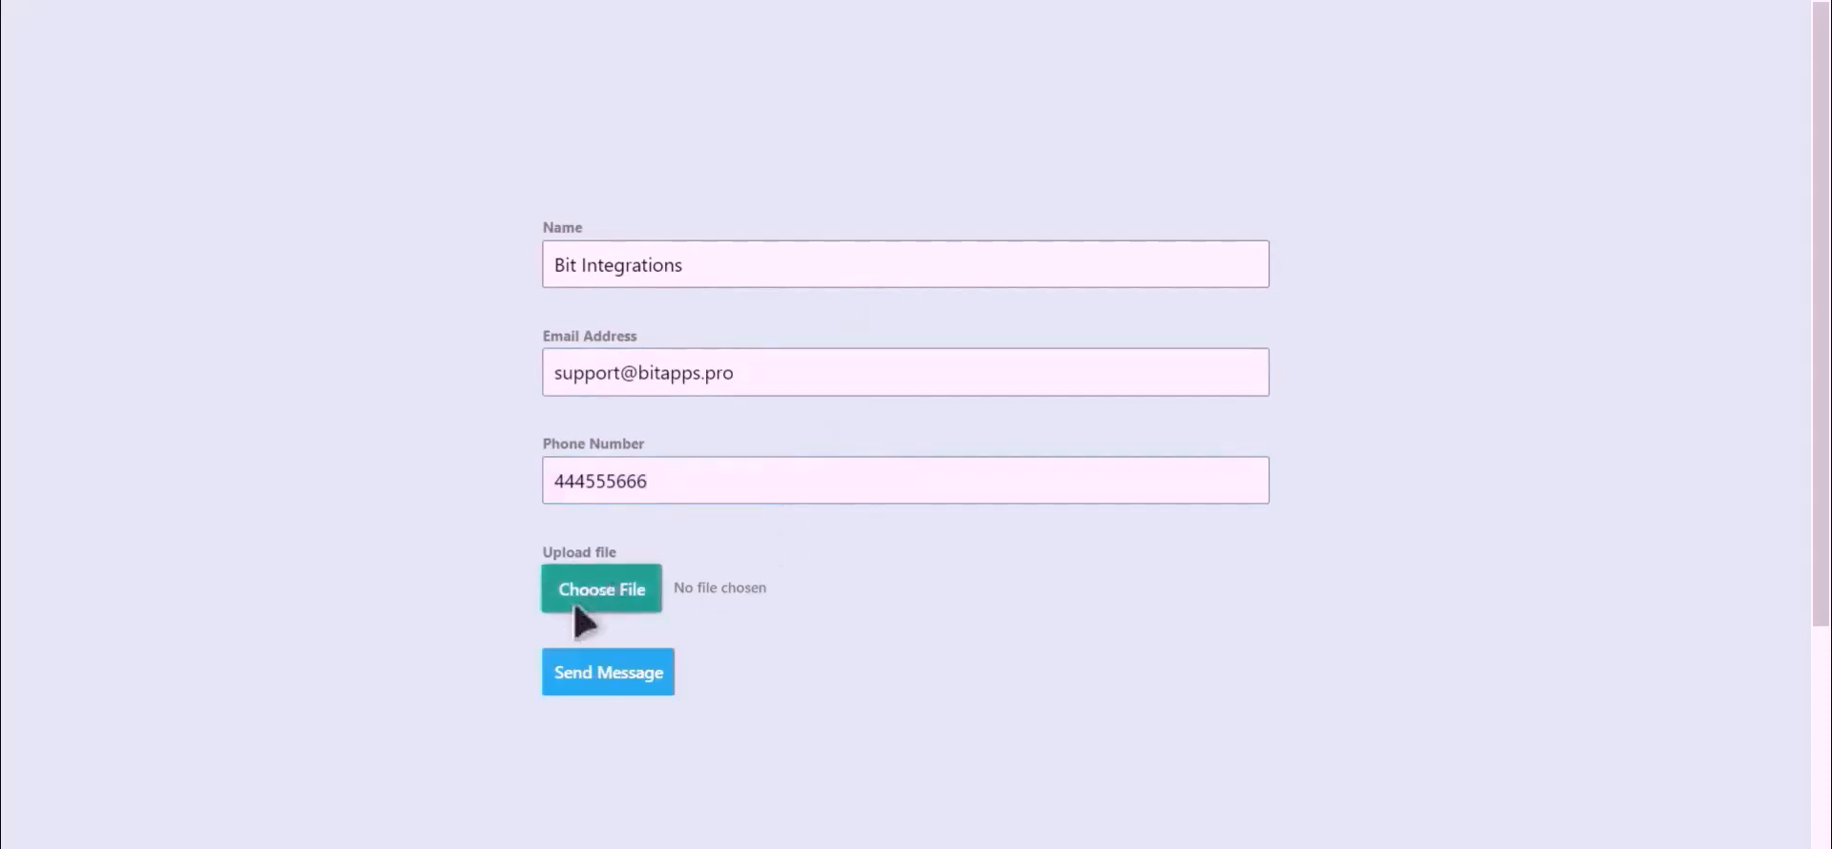
click(575, 607)
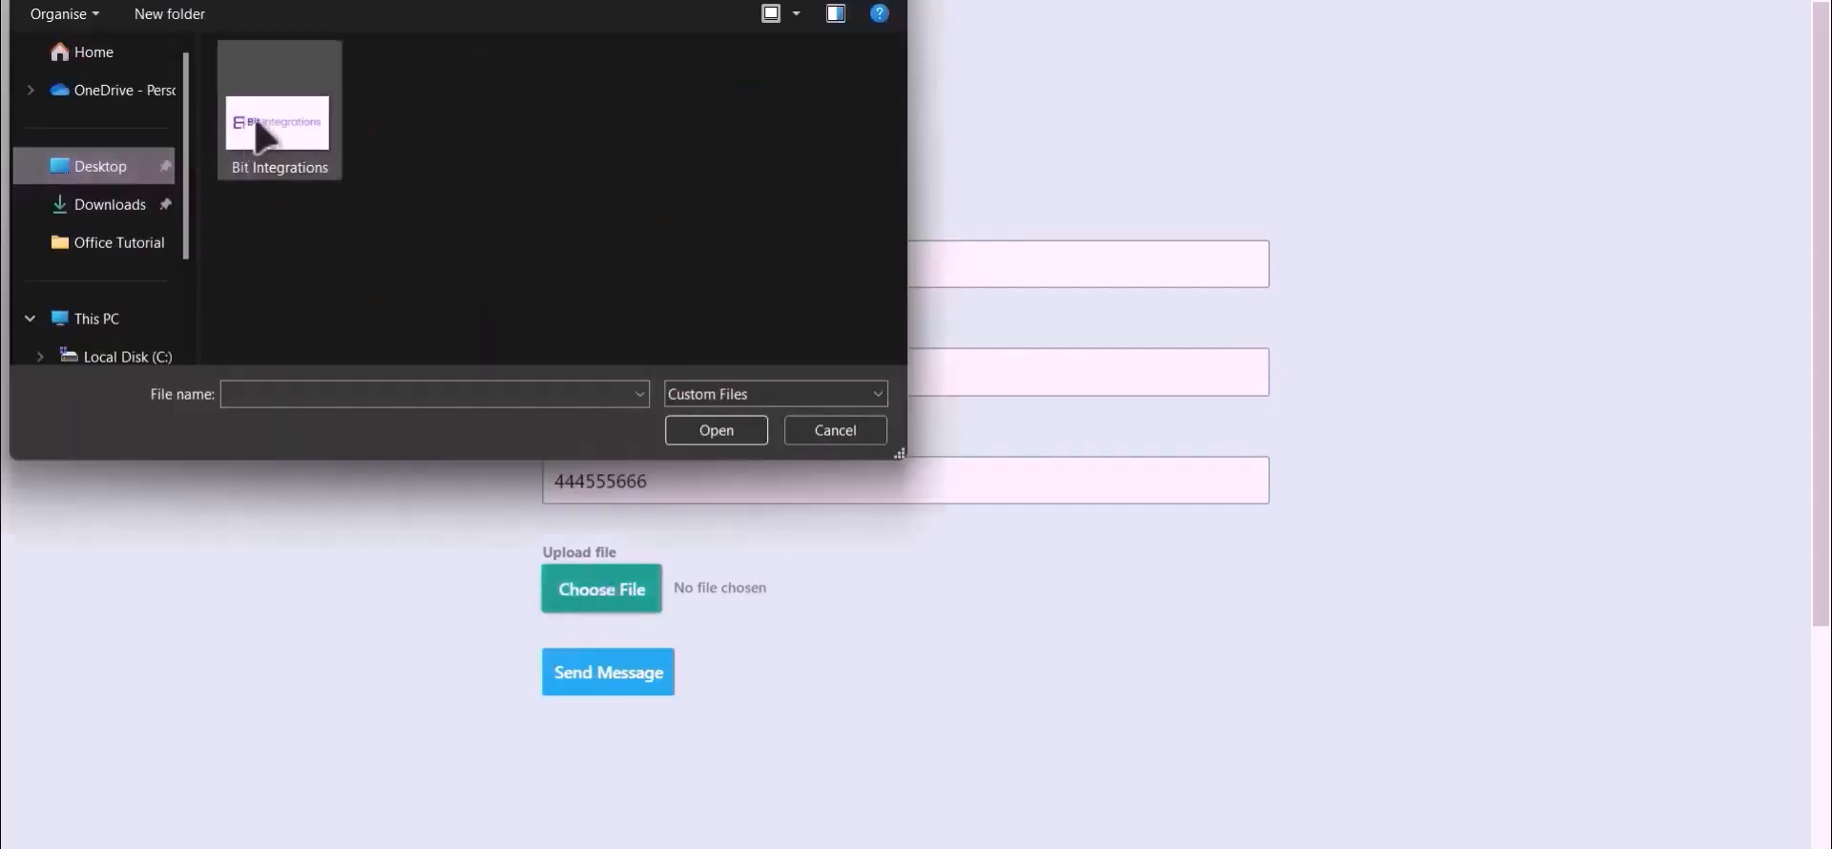
double_click(272, 124)
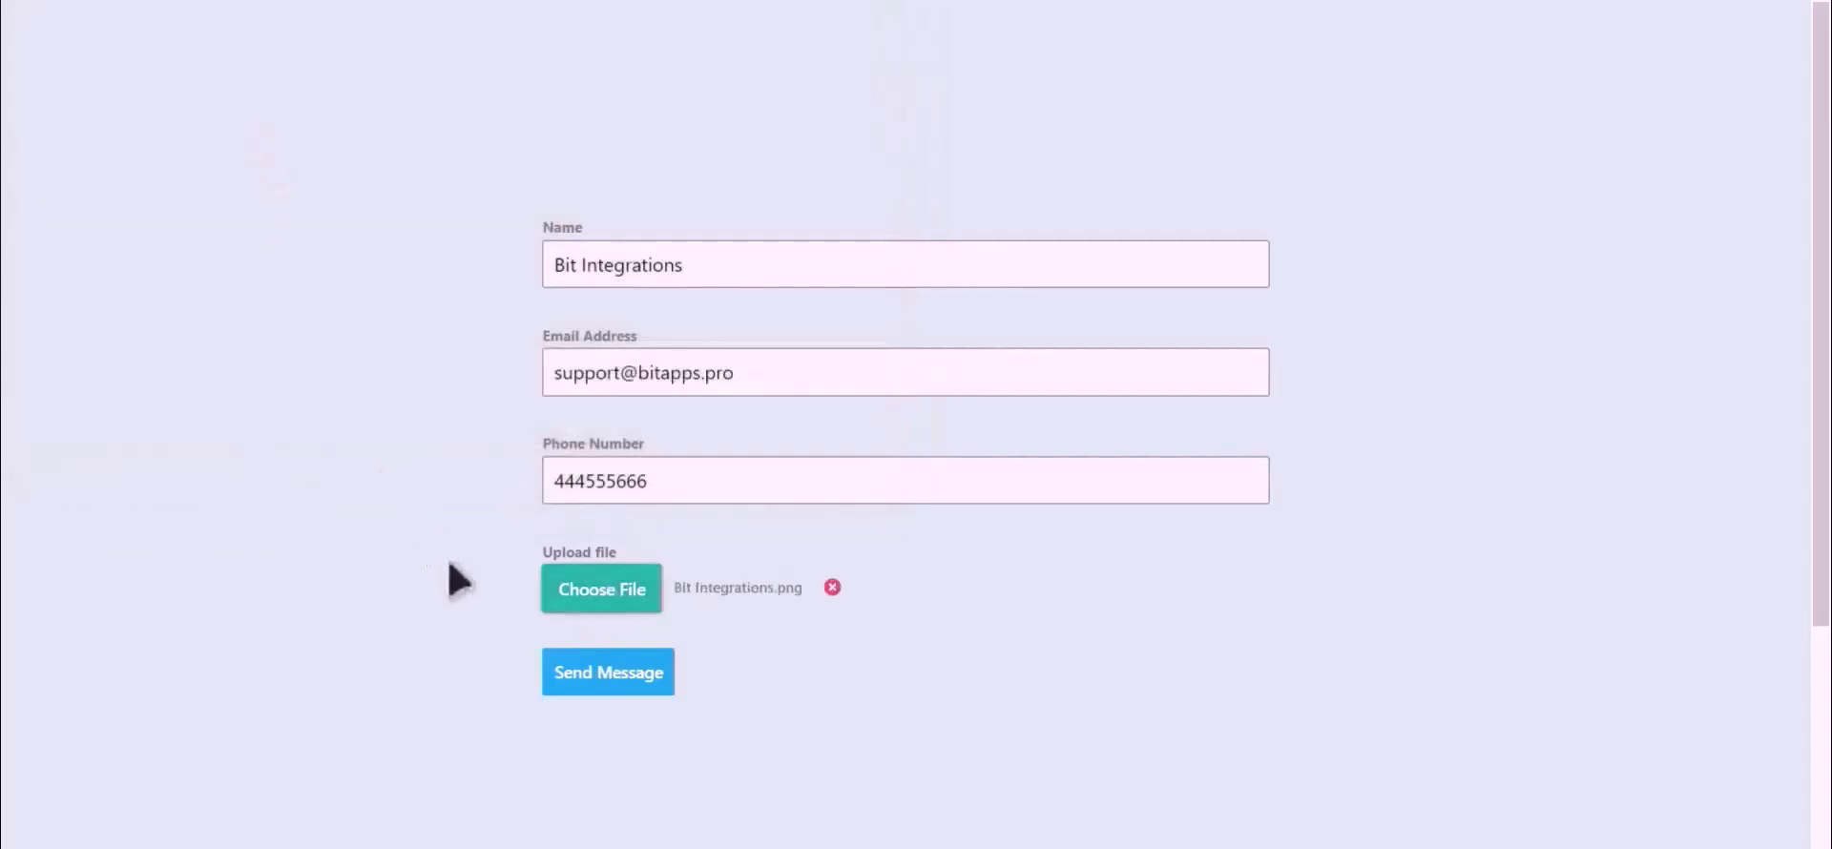
click(610, 679)
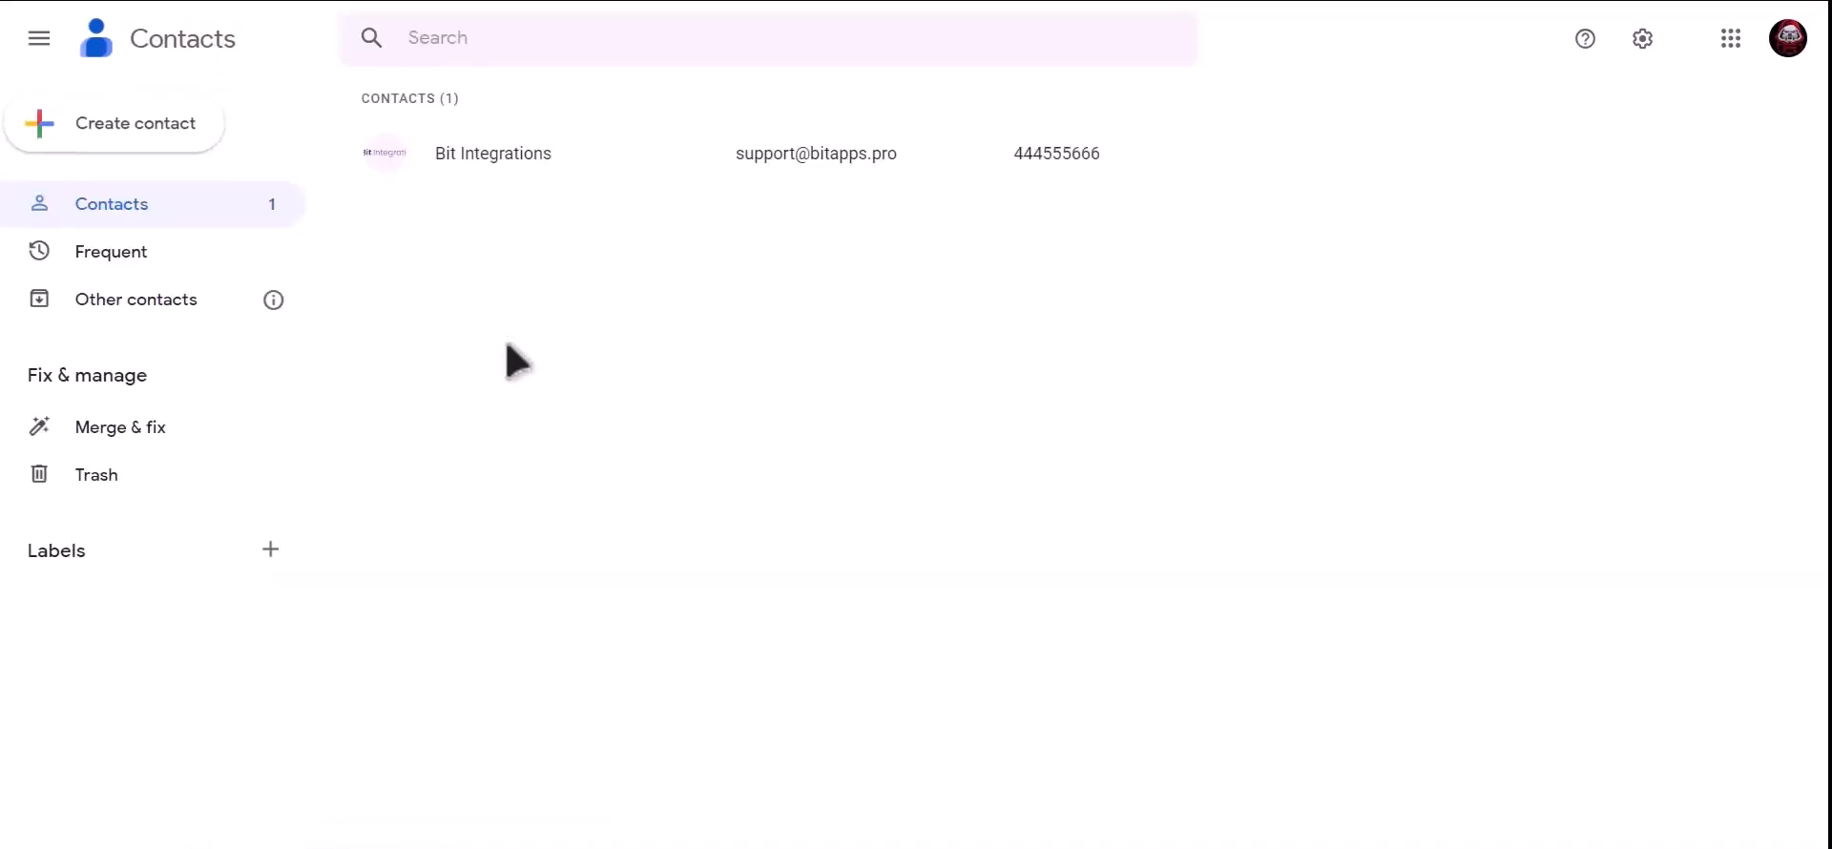
click(572, 156)
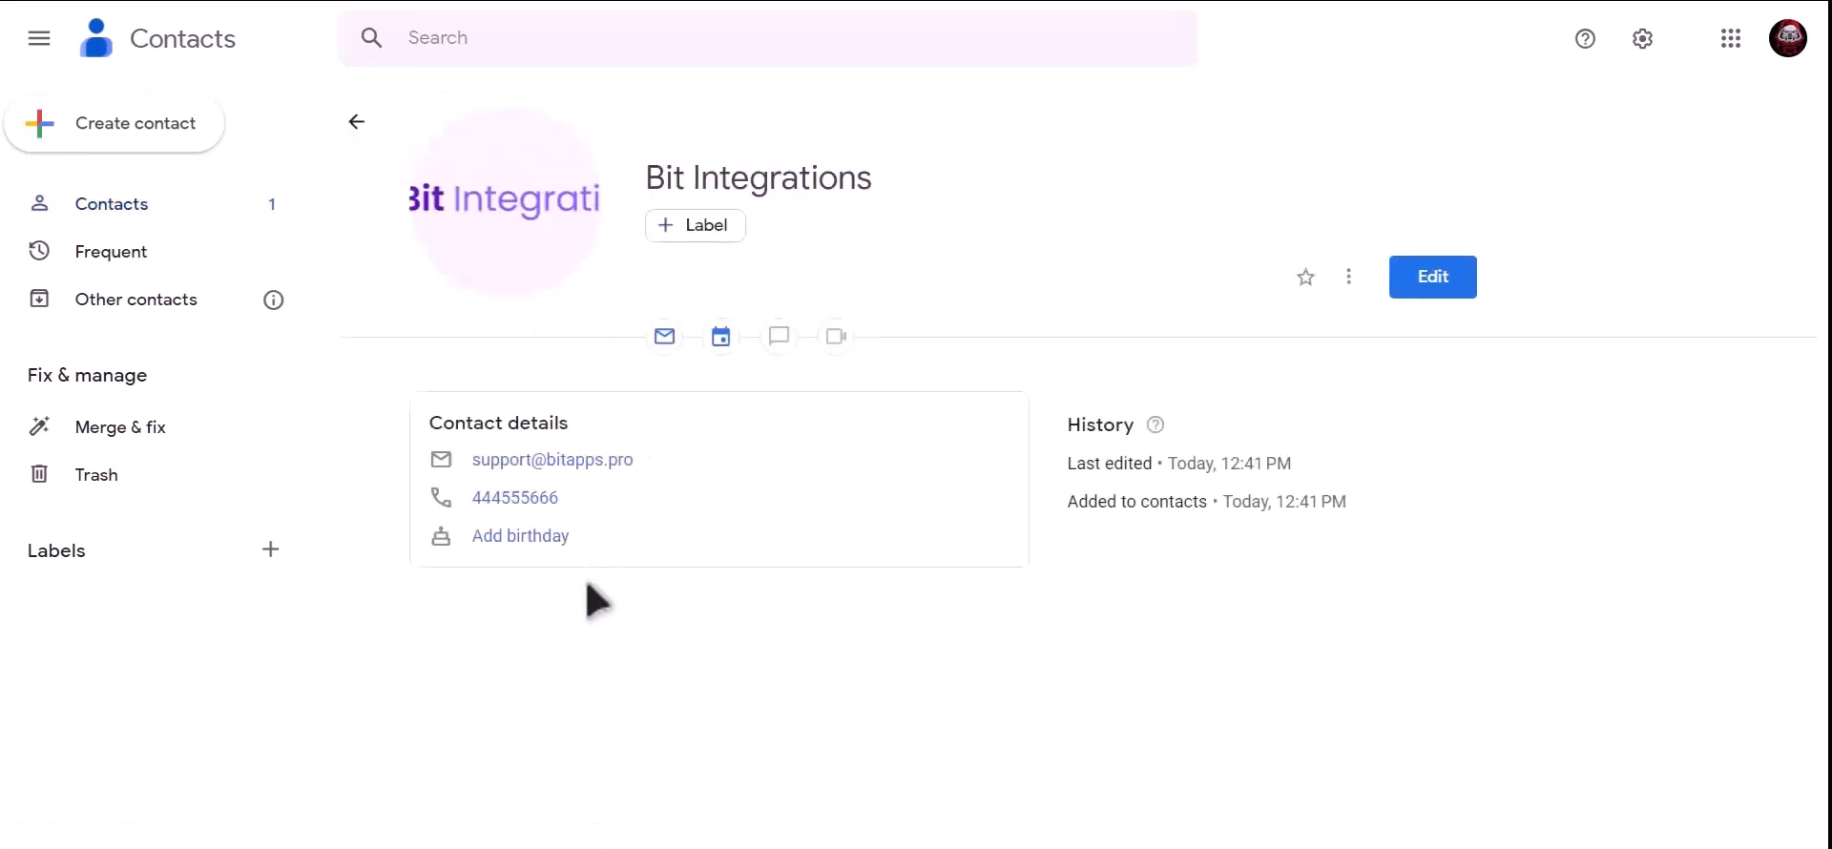